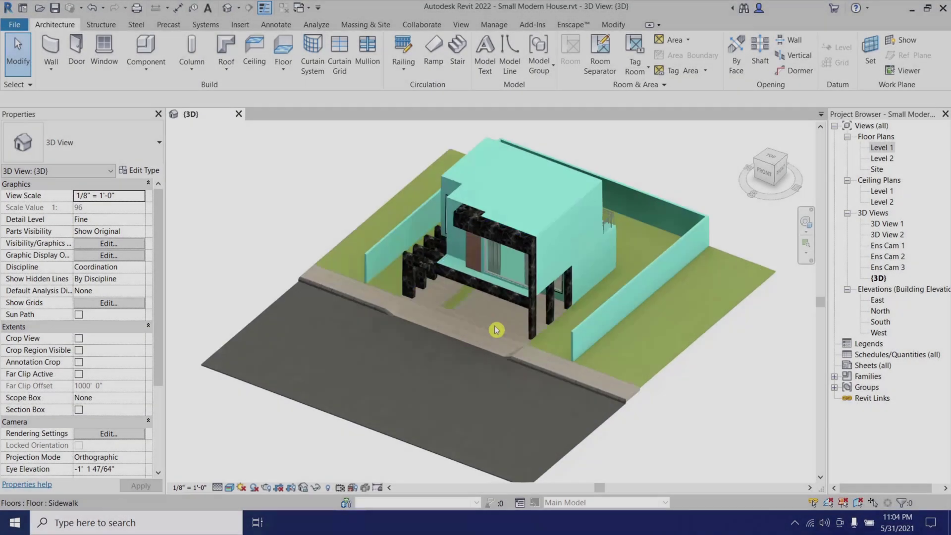
scroll(414, 428, "up", 5)
middle_click_drag(520, 376, 456, 333, "shift")
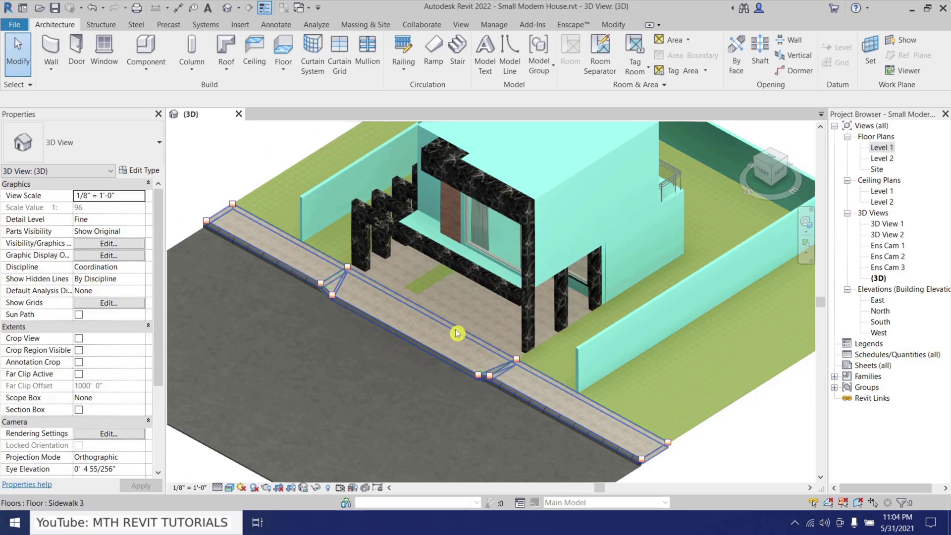
scroll(457, 333, "down", 8)
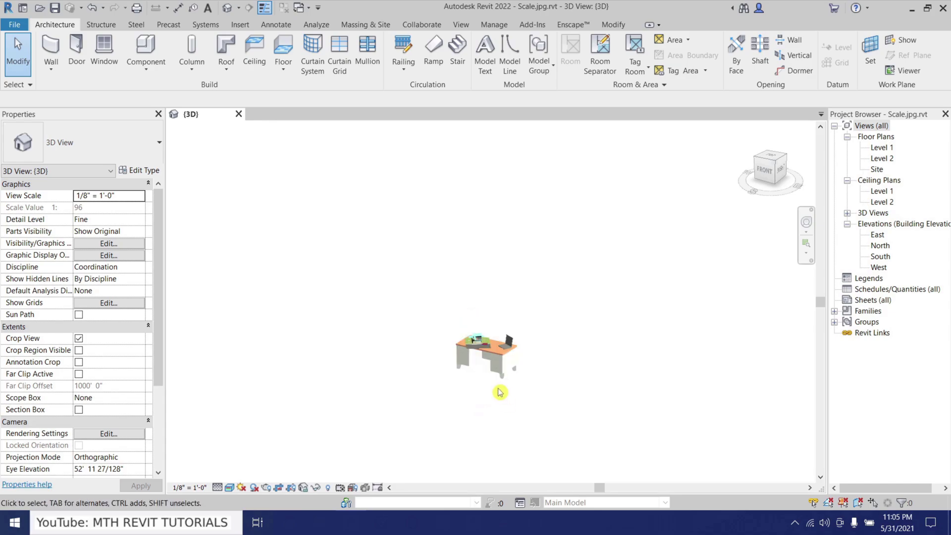
scroll(499, 392, "up", 8)
middle_click_drag(439, 391, 462, 472, "shift")
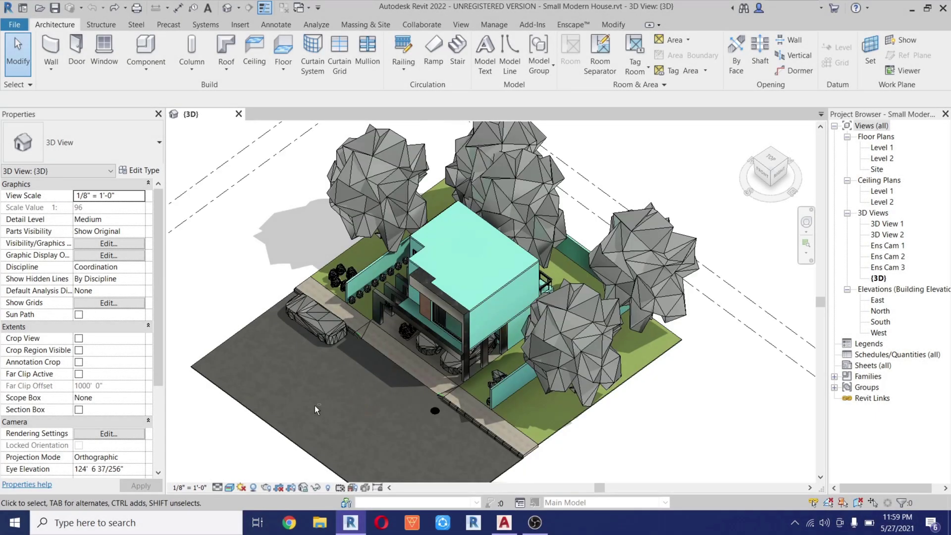
Examine the small modern house model with its trees, cars and planting from several sides in the 3D view
middle_click_drag(314, 406, 495, 391, "shift")
scroll(340, 365, "up", 5)
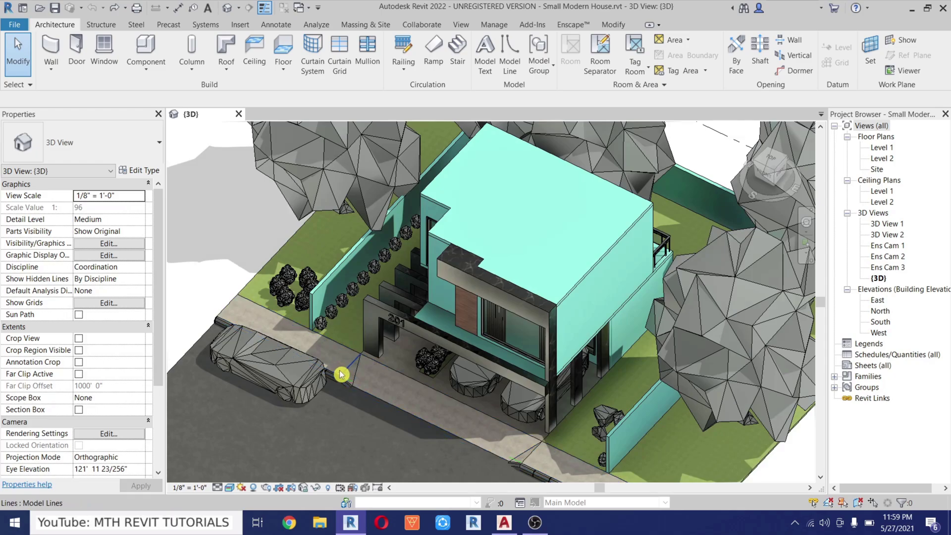
middle_click_drag(344, 242, 300, 323)
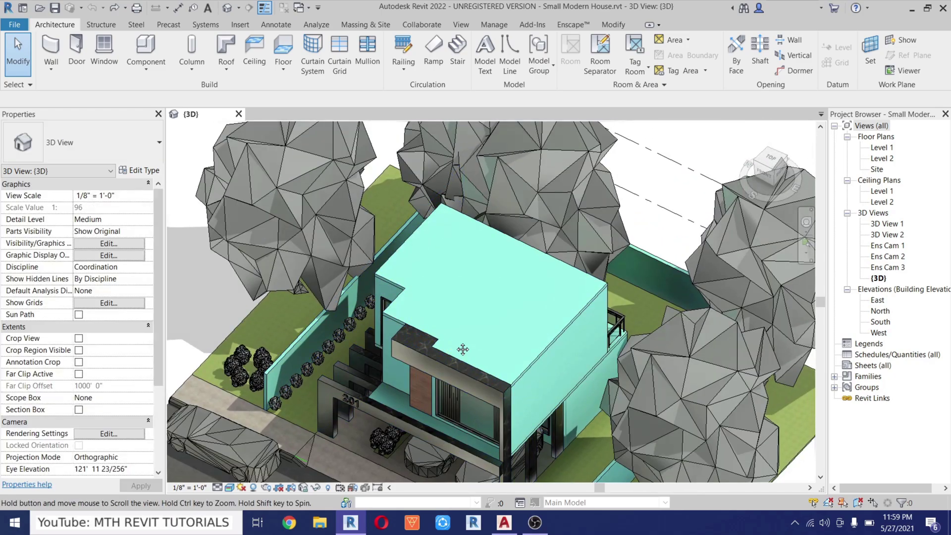
middle_click_drag(463, 351, 398, 226)
scroll(397, 225, "down", 8)
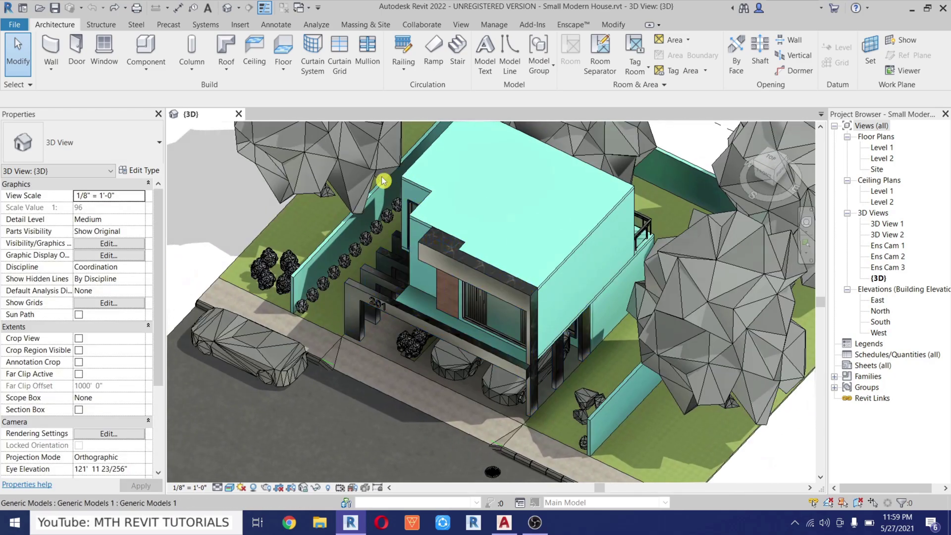
scroll(297, 435, "up", 3)
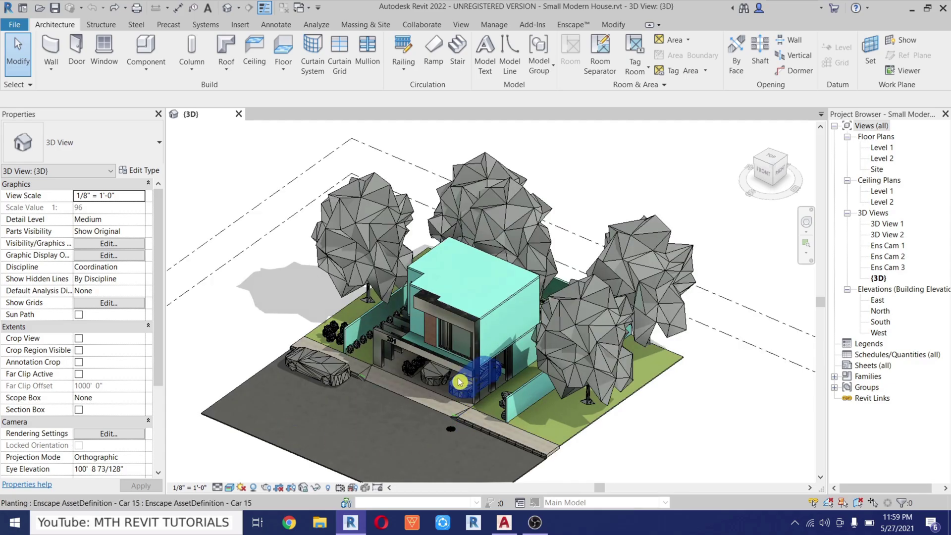
scroll(434, 381, "up", 2)
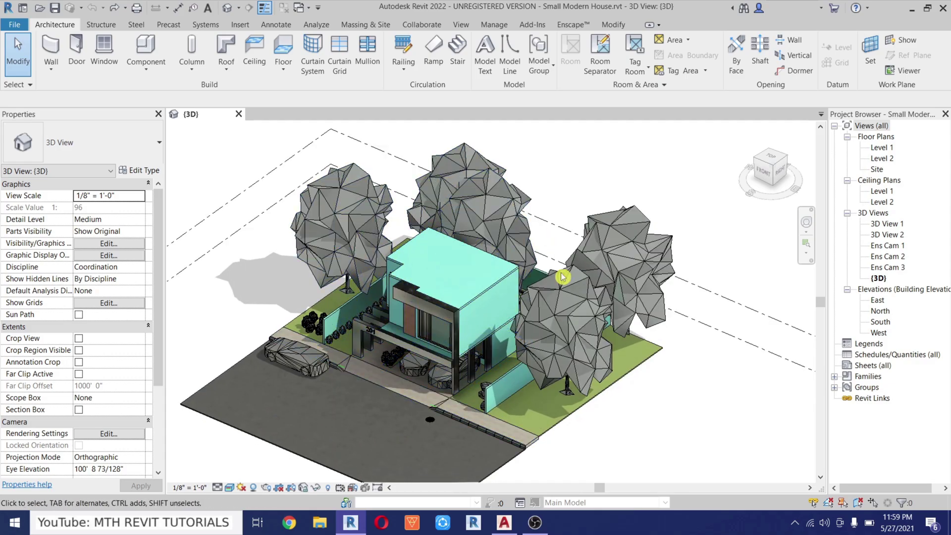
middle_click_drag(385, 331, 555, 315, "shift")
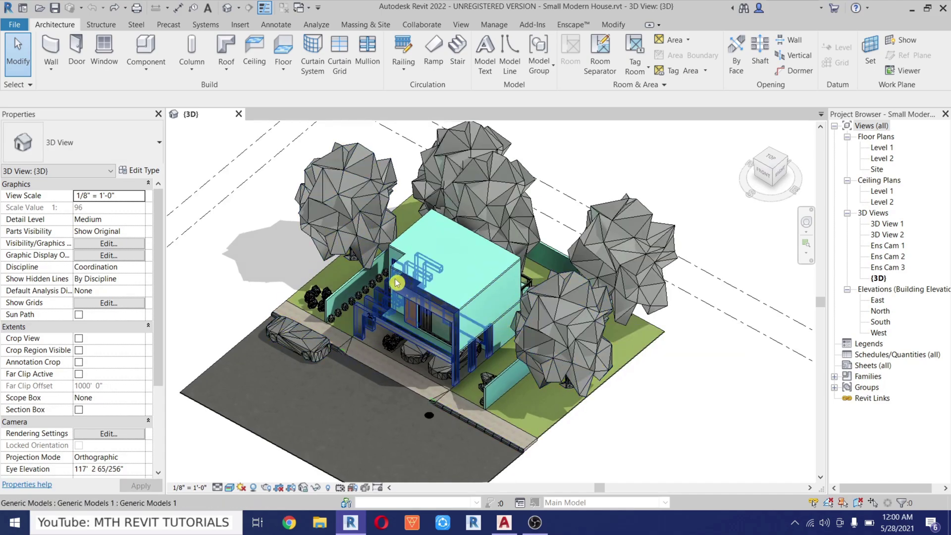
Delete the trees around the house, including every Maple 04 instance
left_click(555, 351)
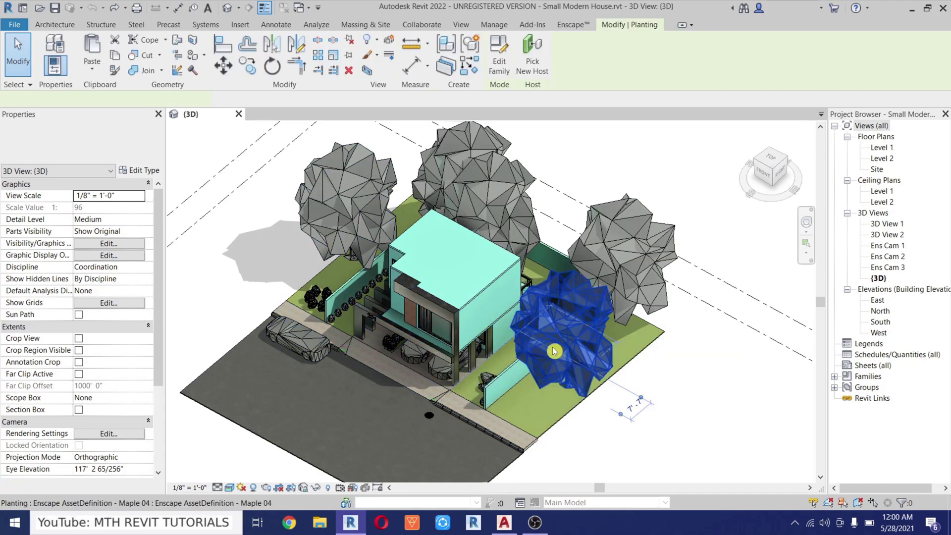
key("Delete")
left_click(614, 254)
right_click(613, 254)
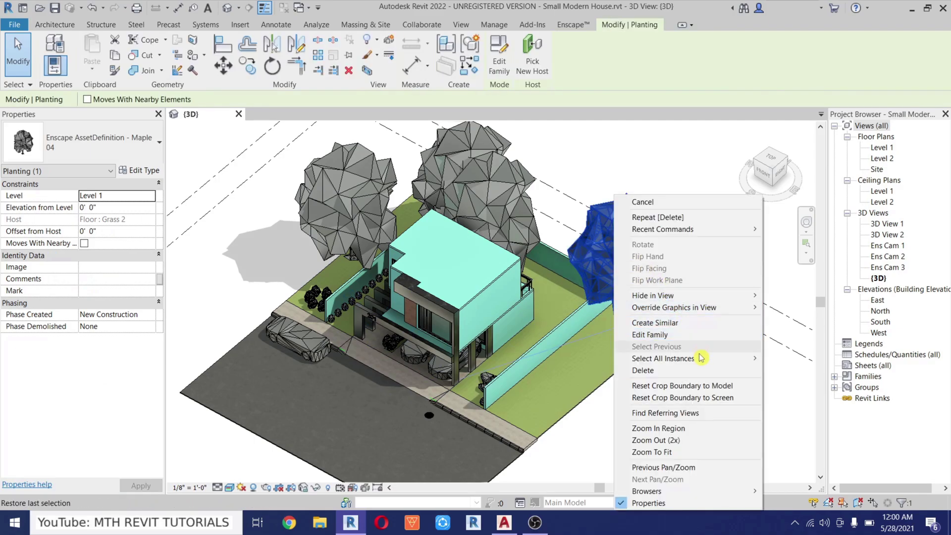
mouse_move(700, 357)
left_click(792, 358)
key("Delete")
Delete the cars, the bushes and the array groups of shrubs along the boundary wall
scroll(440, 387, "up", 2)
left_click(439, 363)
right_click(439, 364)
left_click(468, 223)
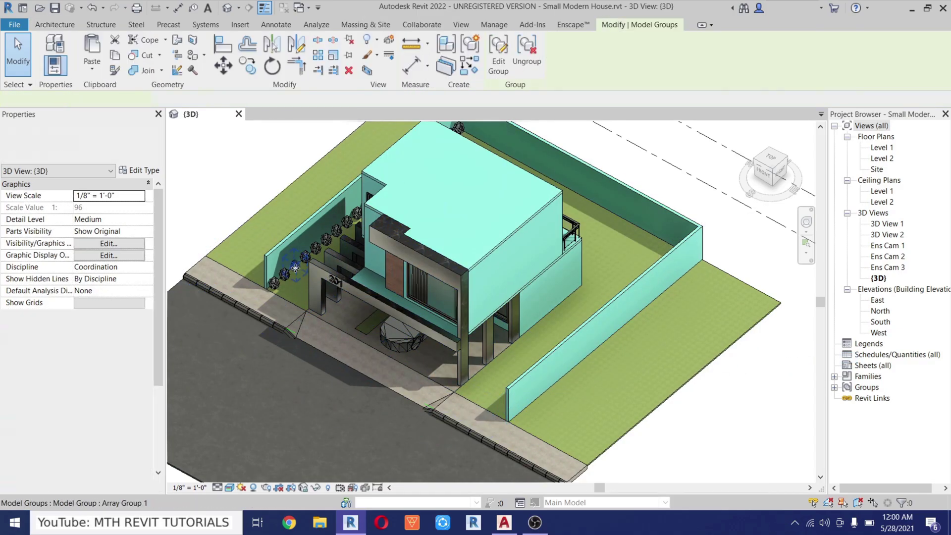
right_click(251, 276)
left_click(484, 117)
key("Delete")
middle_click_drag(299, 332, 376, 319, "shift")
left_click(246, 324)
Hide the Level 1 and Level 2 elements in the 3D view
scroll(376, 319, "up", 2)
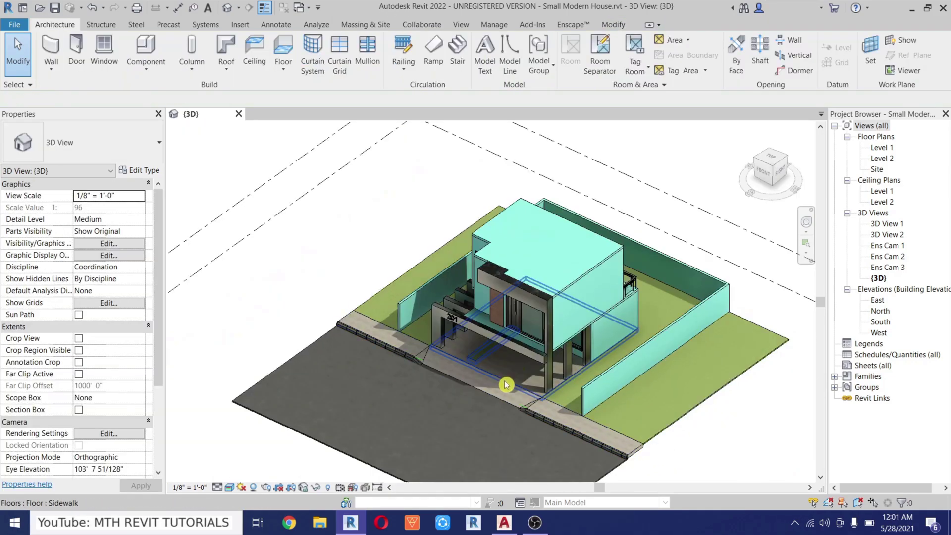
left_click(507, 387)
mouse_move(507, 388)
middle_mouse_down("shift")
mouse_move(557, 413)
mouse_move(522, 429)
mouse_move(497, 388)
middle_mouse_up("shift")
middle_click_drag(565, 323, 473, 358)
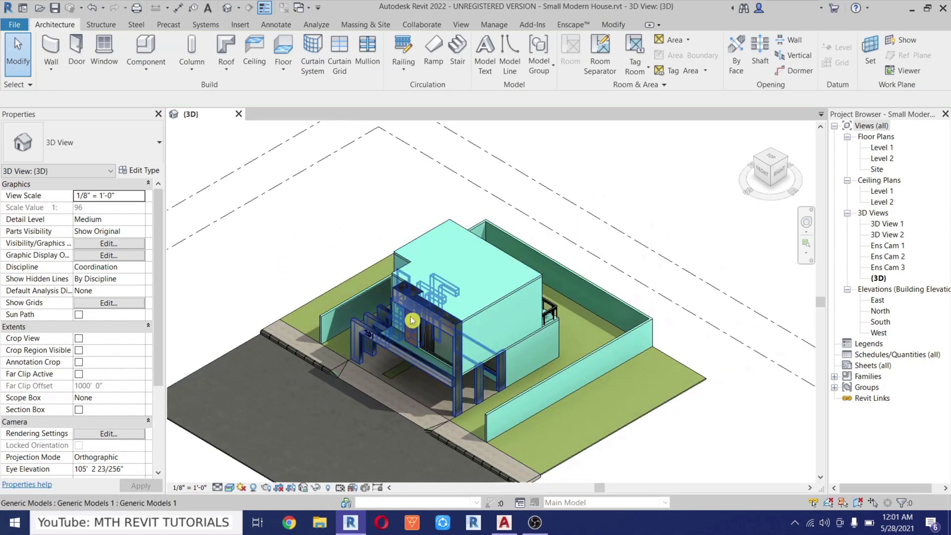
scroll(388, 231, "down", 3)
scroll(374, 230, "down", 1)
scroll(316, 202, "up", 2)
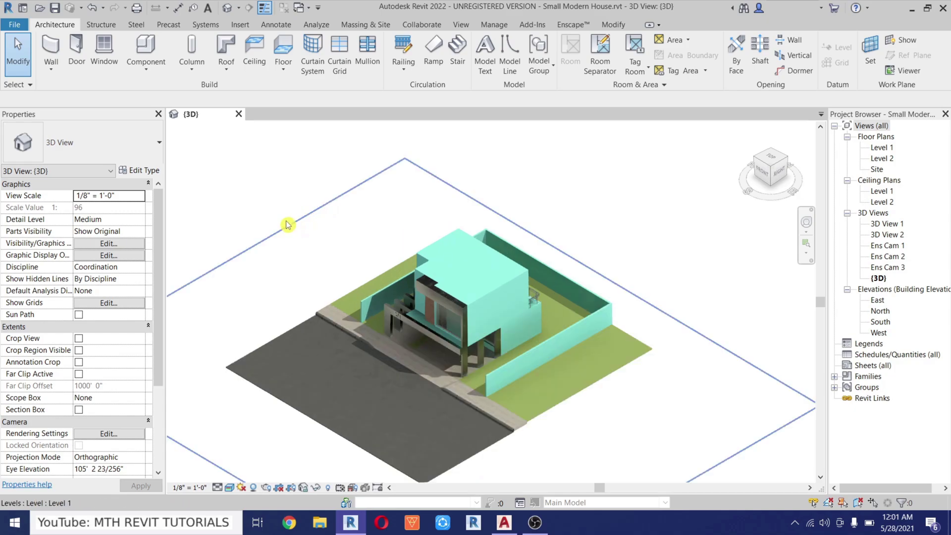
left_click_drag(344, 229, 305, 172)
right_click(314, 180)
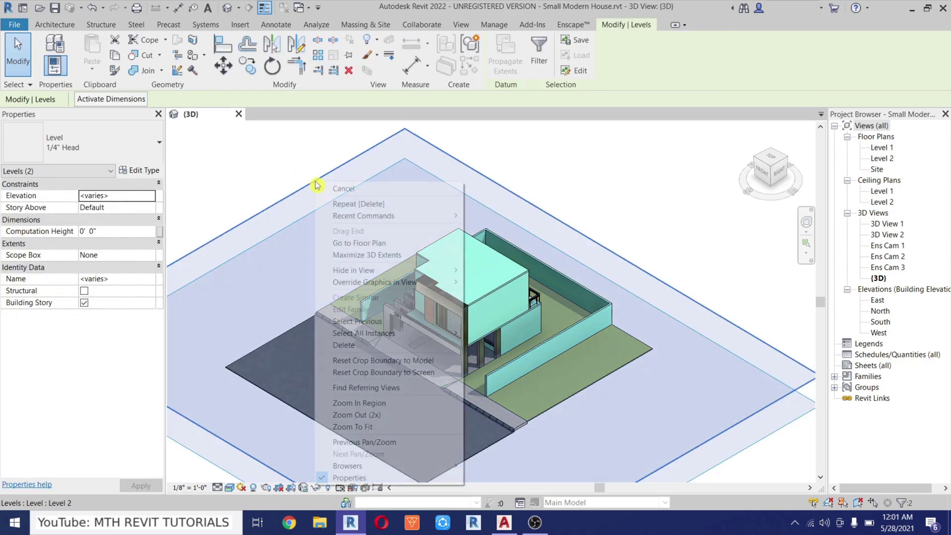
mouse_move(453, 270)
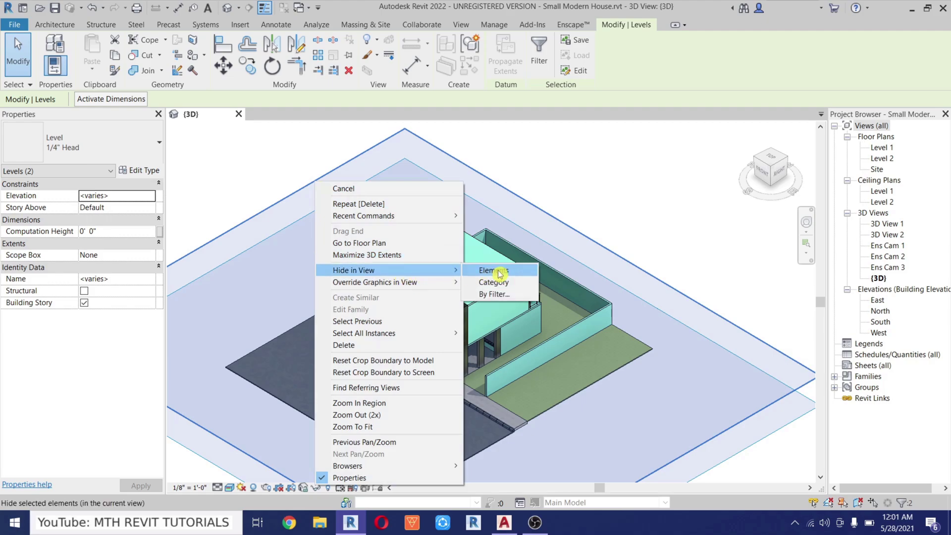
left_click(496, 271)
middle_click_drag(495, 270, 348, 382, "shift")
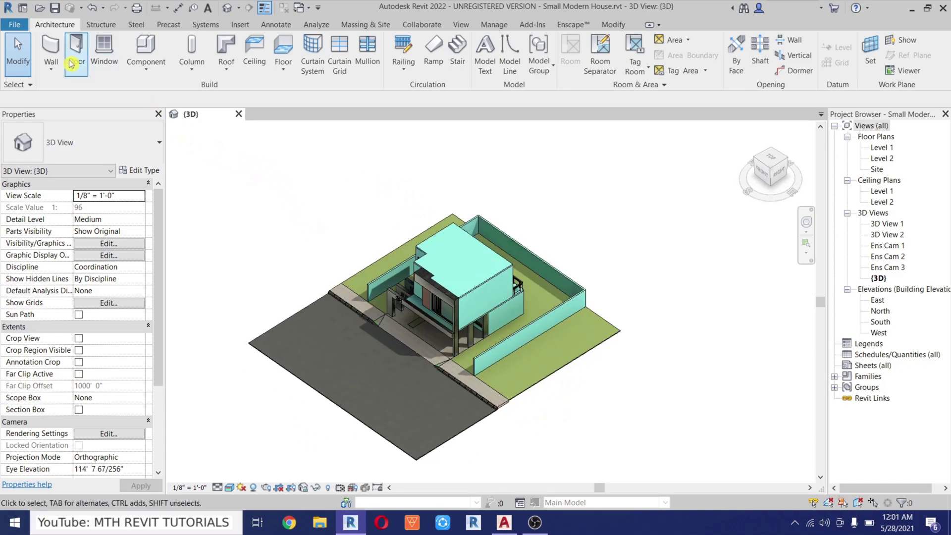
Start a DWG export of the current 3D view using the in-session export setup
left_click(20, 30)
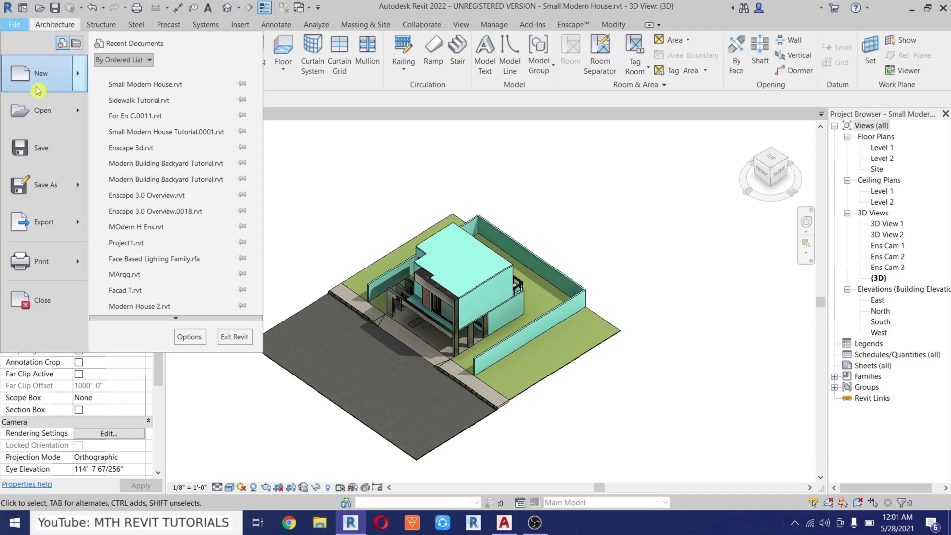
mouse_move(50, 225)
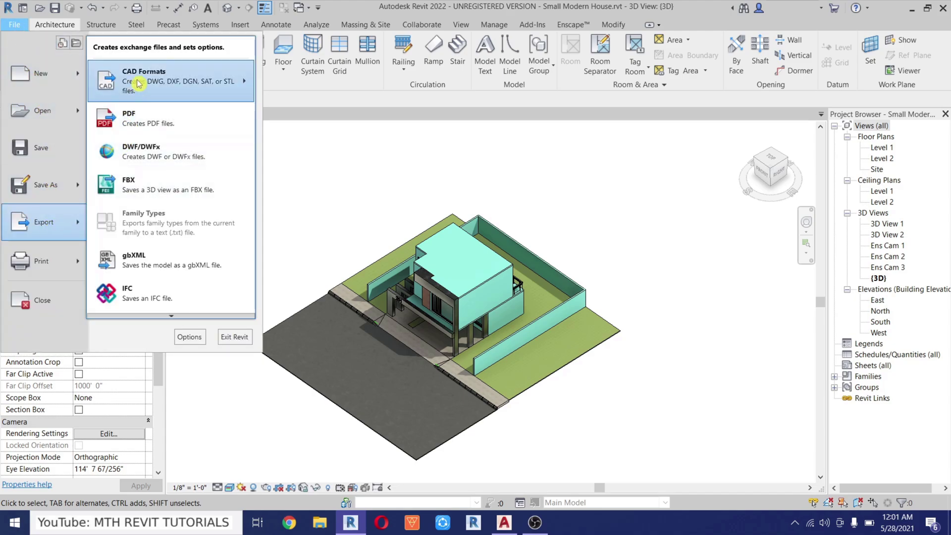
mouse_move(138, 84)
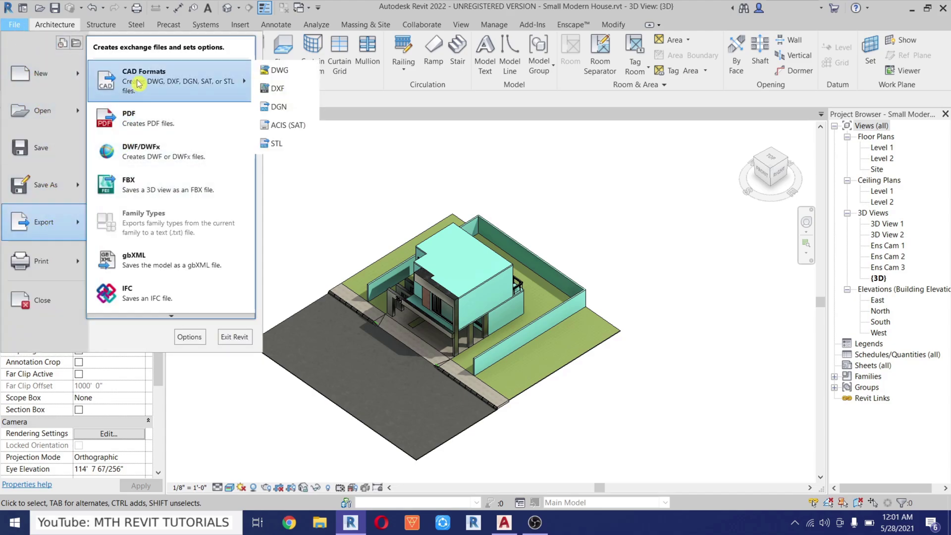
left_click(281, 73)
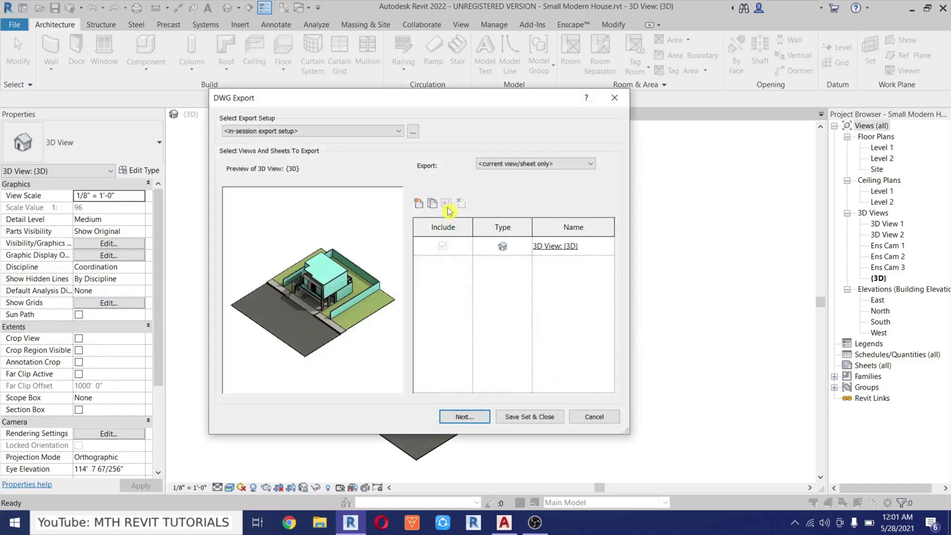
left_click(467, 417)
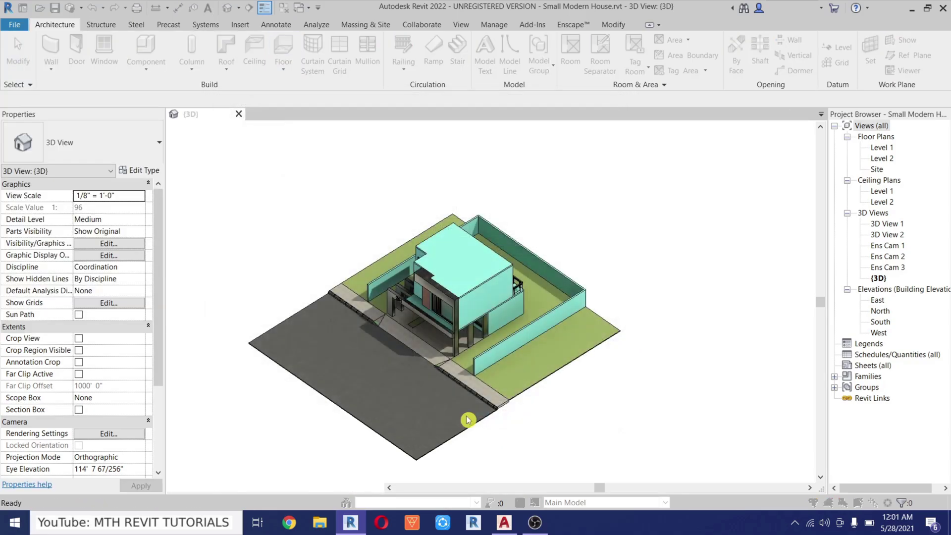
Save the export as Small Modern House in the Architecture Model Tutorial folder, using the AutoCAD 2018 DWG file type
left_click(498, 337)
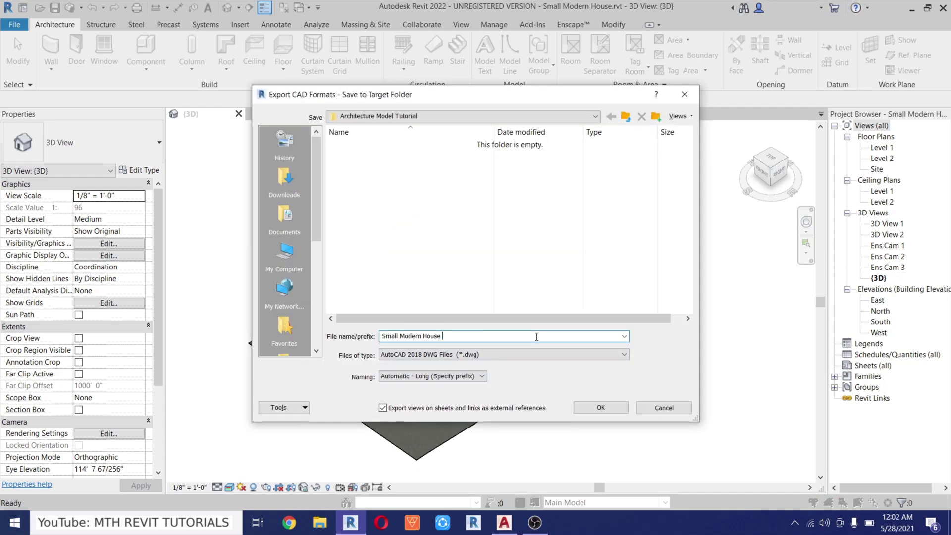
left_click(422, 355)
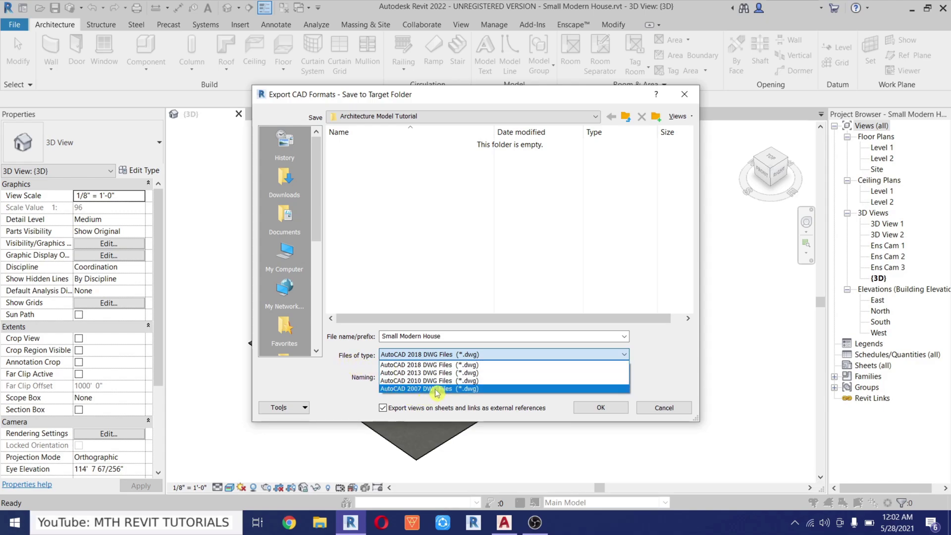
left_click(430, 365)
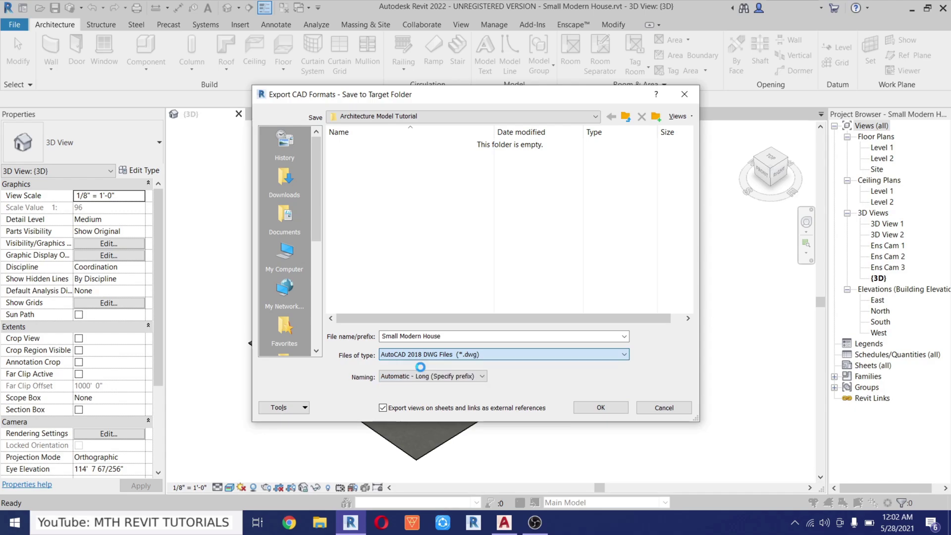
left_click(598, 408)
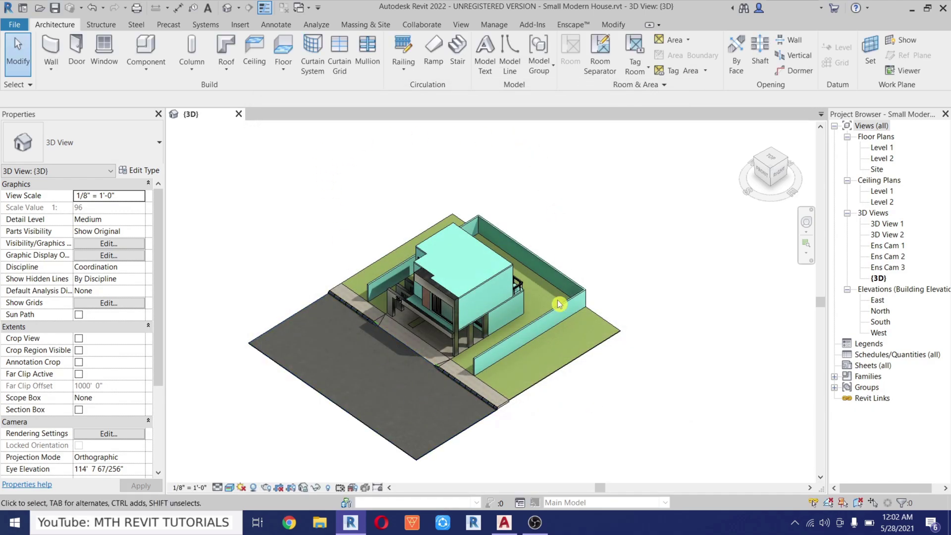
Switch to AutoCAD and open Small Modern House.dwg from the Architecture Model Tutorial folder
middle_click_drag(425, 382, 443, 369)
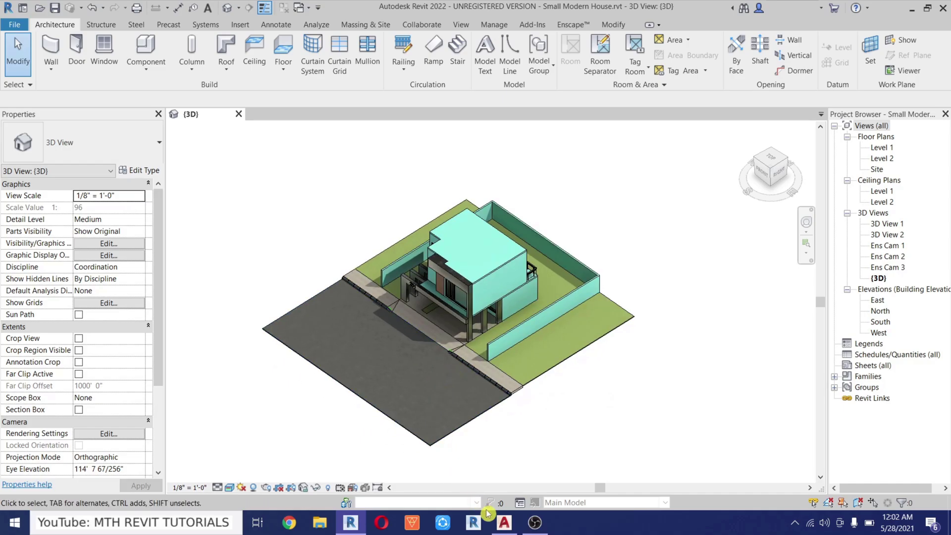
left_click(504, 522)
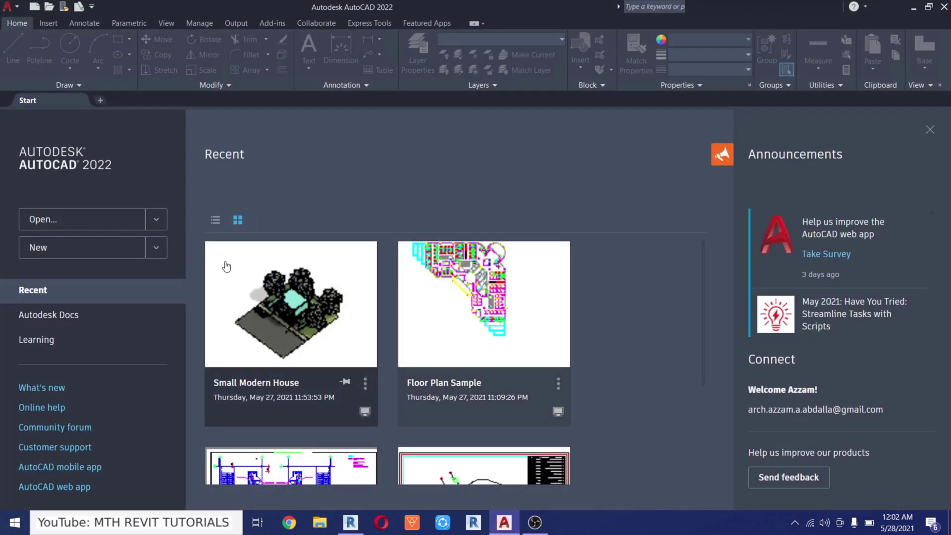
left_click(97, 228)
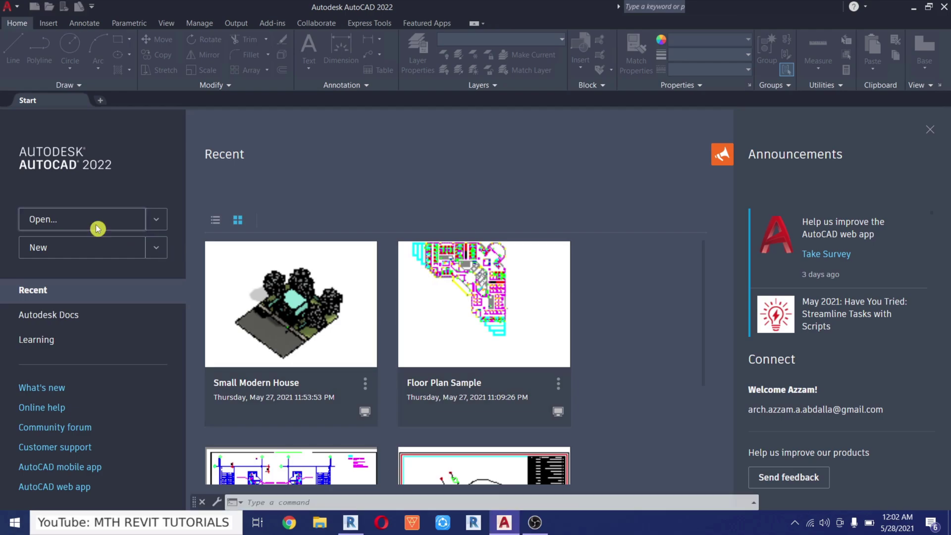
left_click(398, 162)
double_click(437, 158)
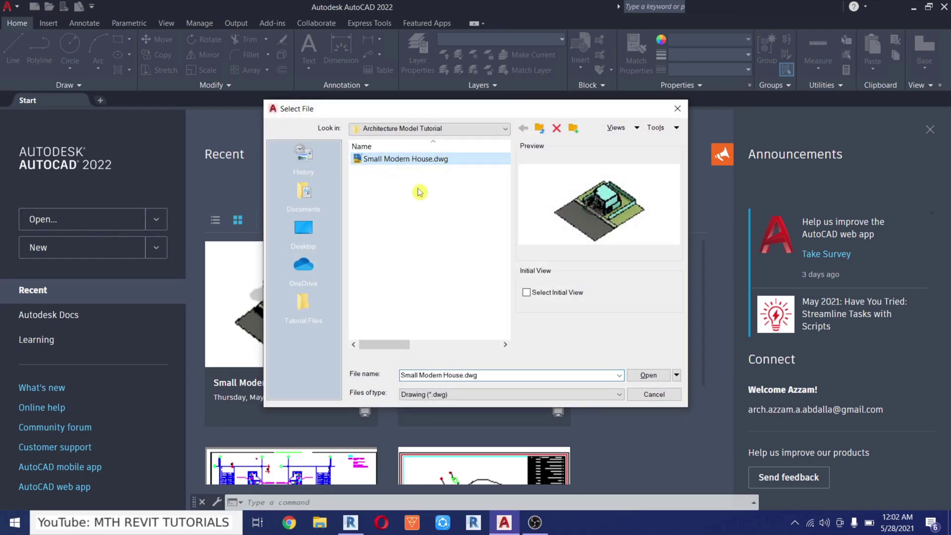
left_click(649, 376)
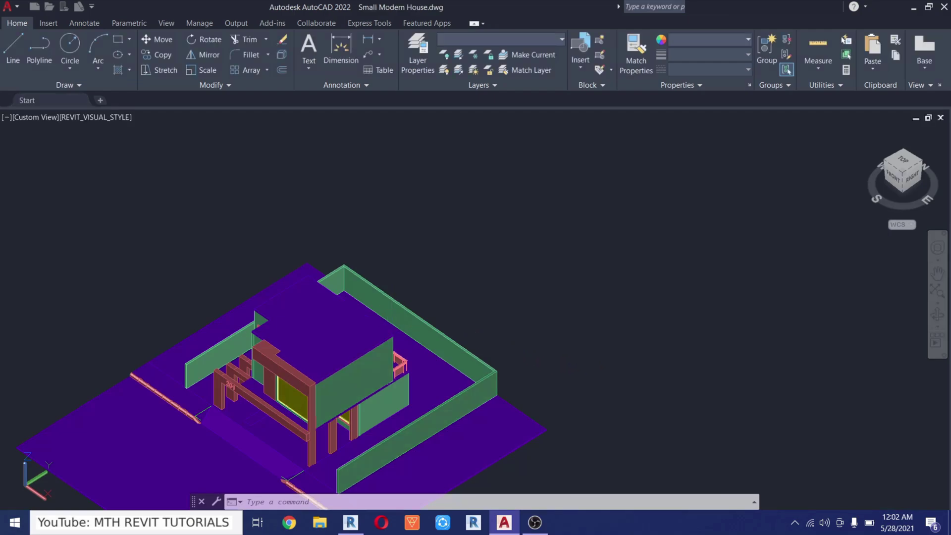
Inspect the exported 3D house model from several angles in the opened drawing
middle_click_drag(361, 329, 430, 237)
middle_click_drag(337, 295, 470, 365, "shift")
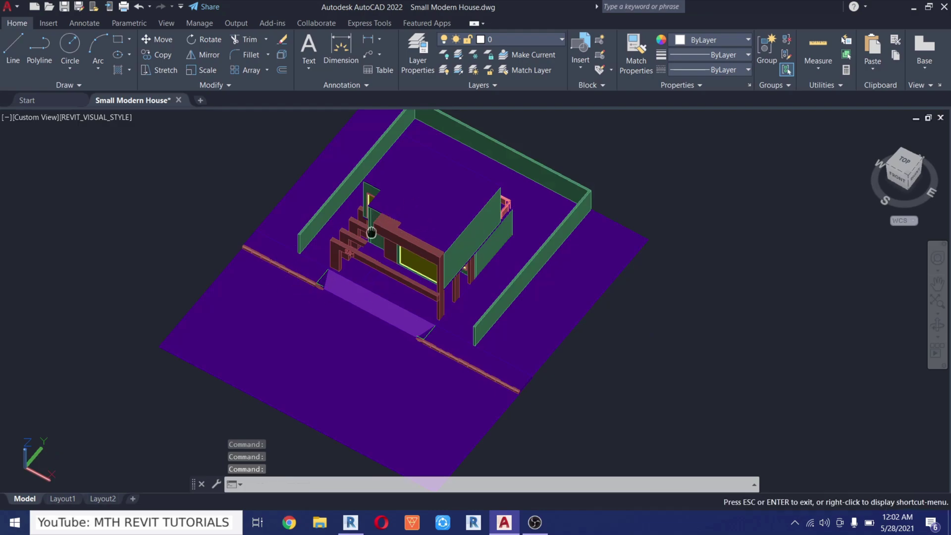
middle_click_drag(361, 254, 328, 260, "shift")
middle_click_drag(304, 336, 230, 299, "shift")
middle_click_drag(220, 250, 319, 361, "shift")
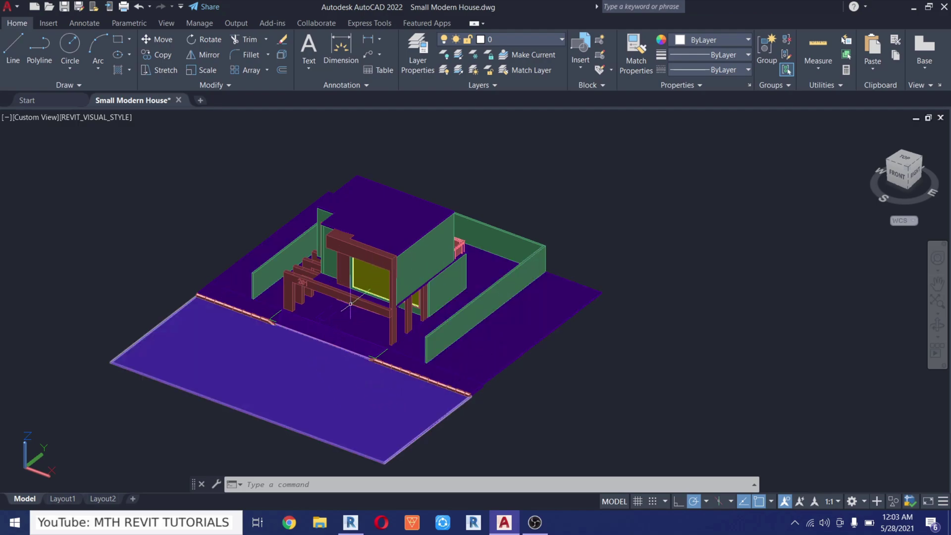
middle_click_drag(314, 325, 344, 339)
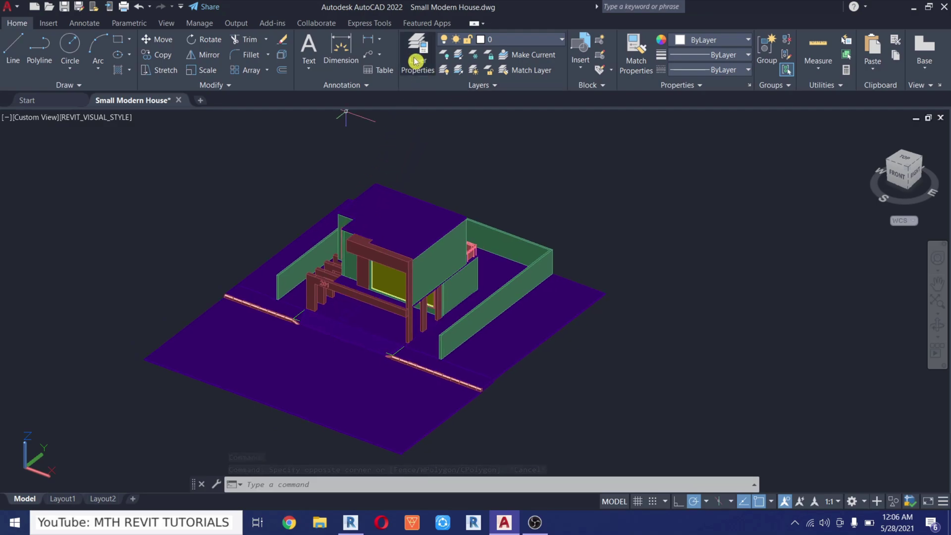
Create a new layer named 001 Walls in the Layer Properties Manager
left_click(415, 60)
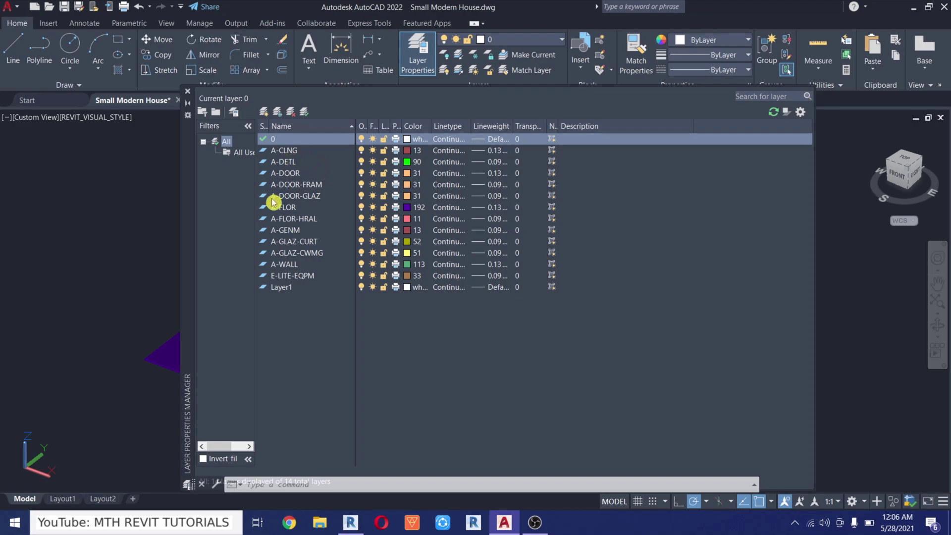
middle_click_drag(148, 299, 53, 309)
scroll(39, 297, "down", 3)
scroll(99, 319, "up", 5)
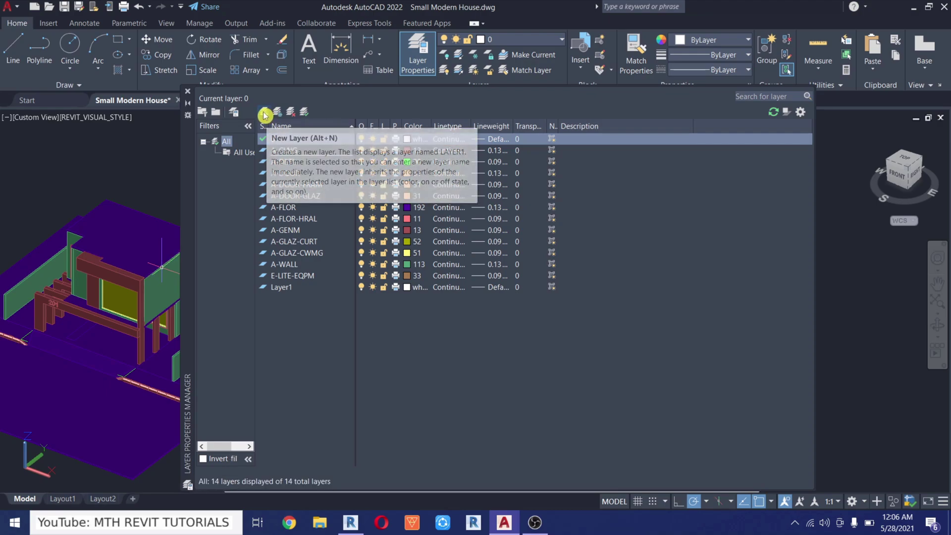
left_click(265, 113)
type("001 Walls")
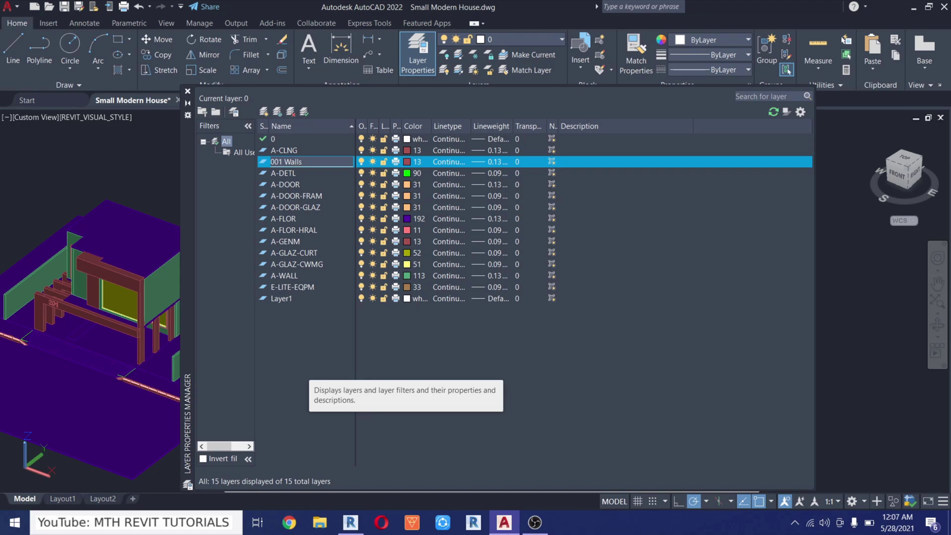
key("Return")
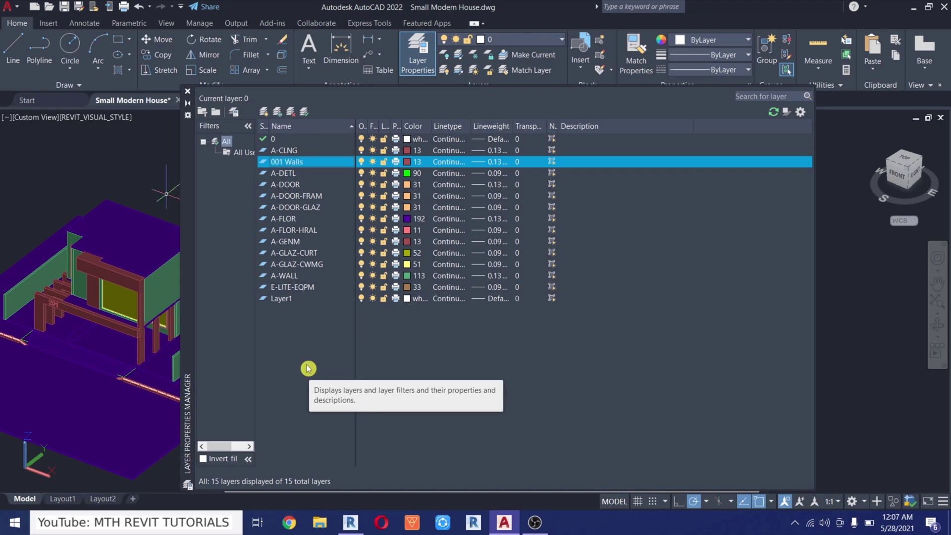
Add two more layers named 002 Glass and 003 Marble
left_click(266, 113)
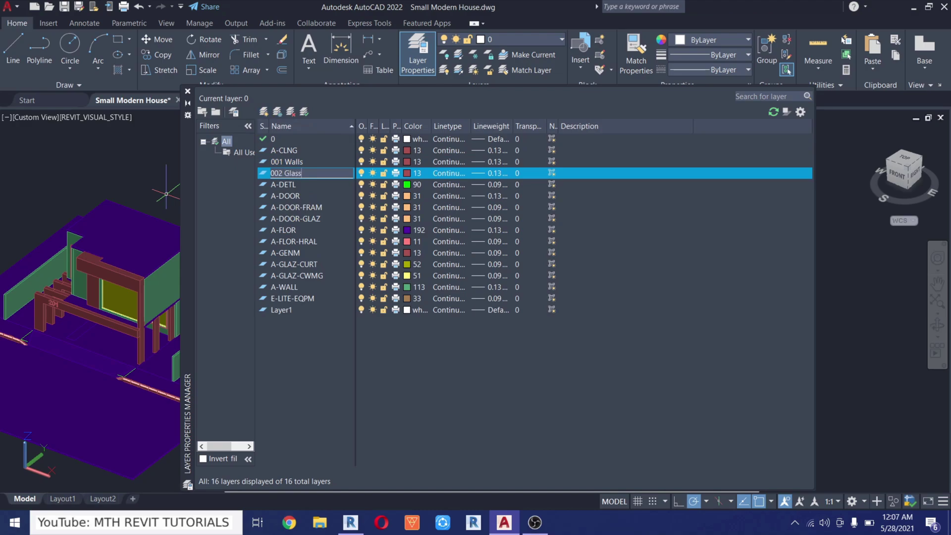
key("Return")
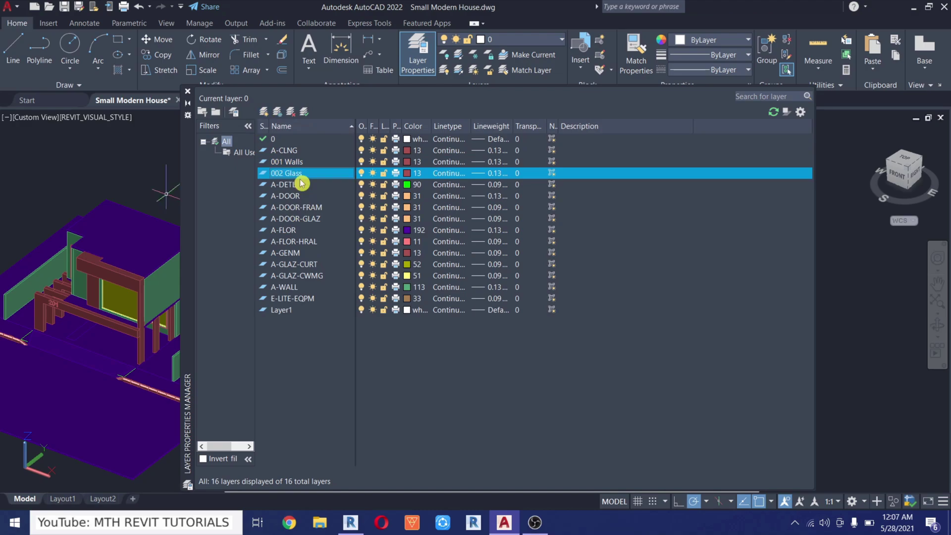
left_click(265, 113)
right_click(305, 184)
left_click(302, 184)
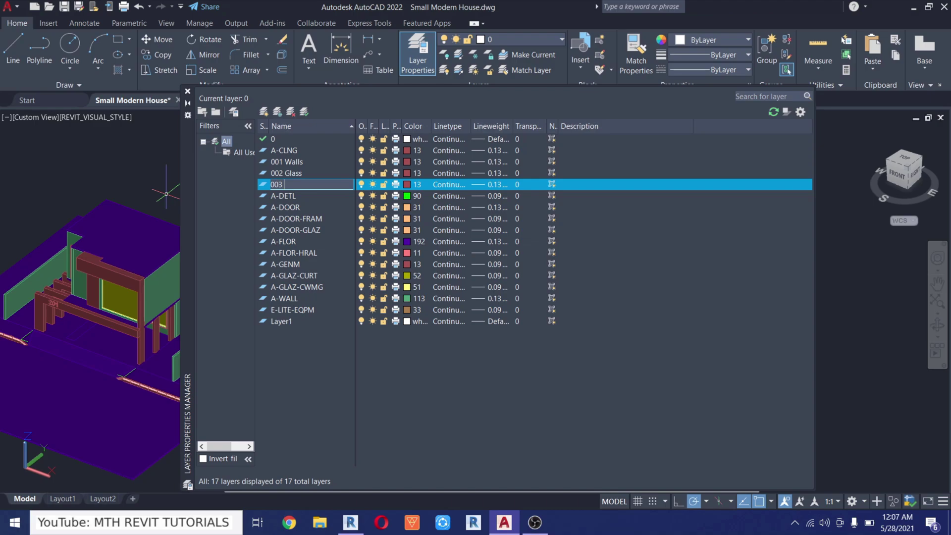
type("003 Marblk")
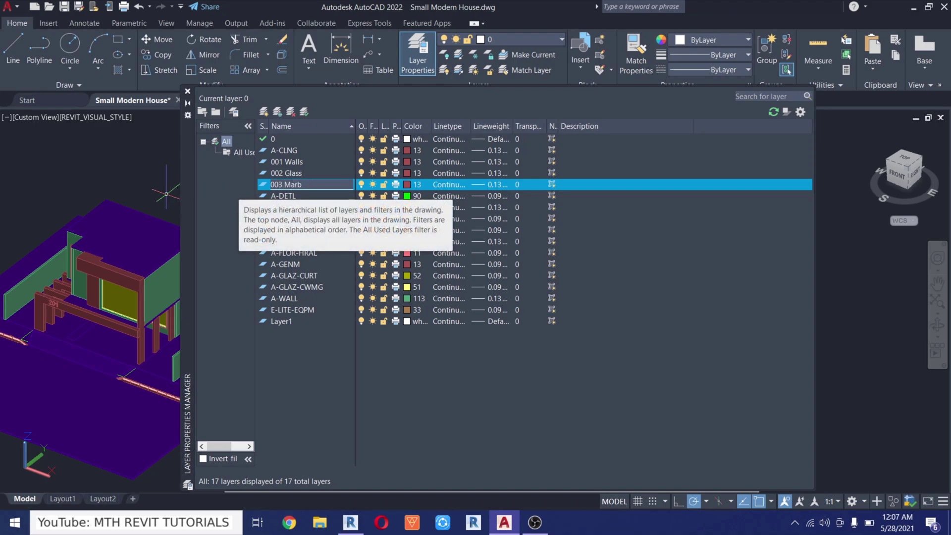
key("Return")
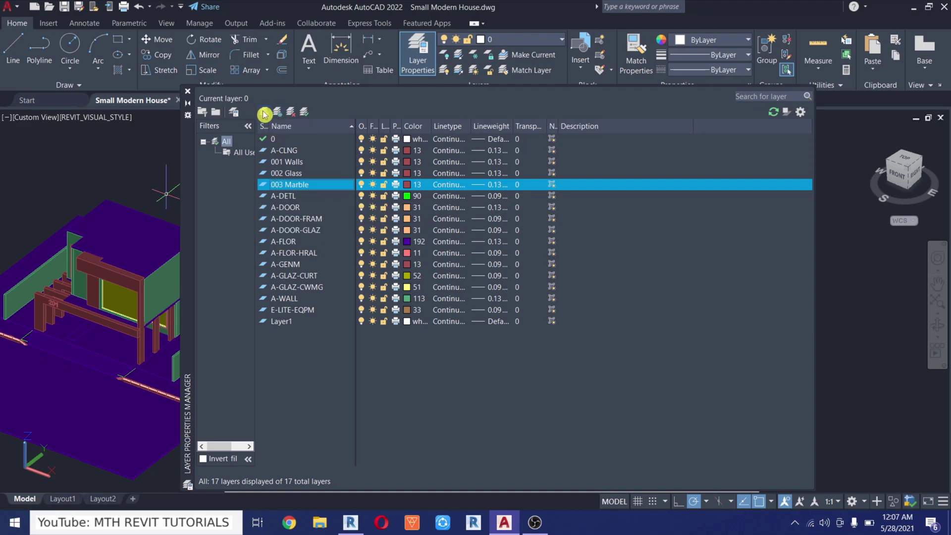
Add three further layers named 004 Sidewalk, 005 Road and 006 Grass
left_click(262, 112)
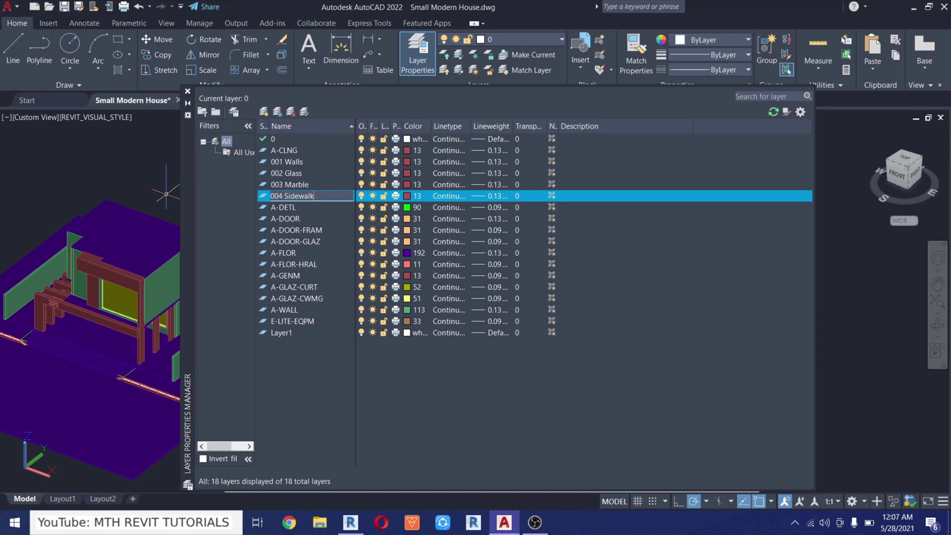
left_click(267, 113)
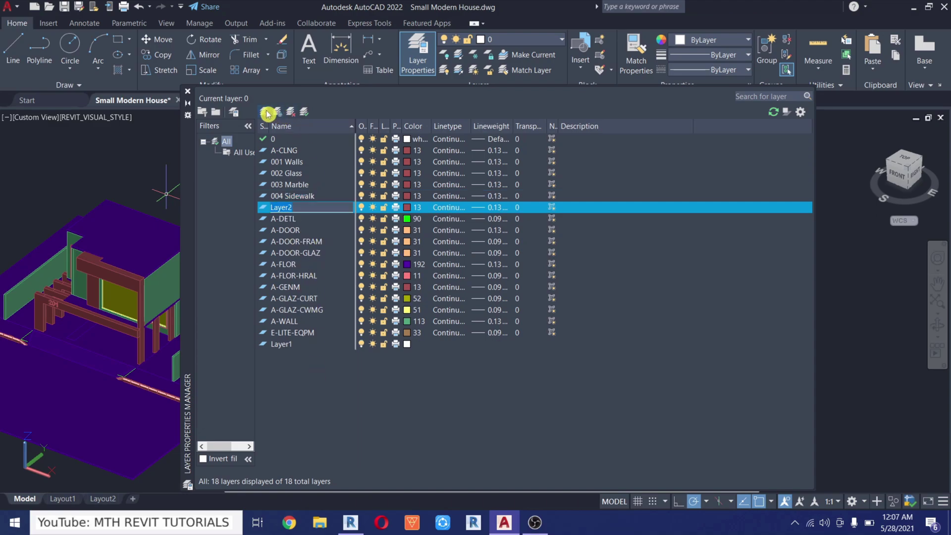
left_click(271, 112)
type("006 Grass")
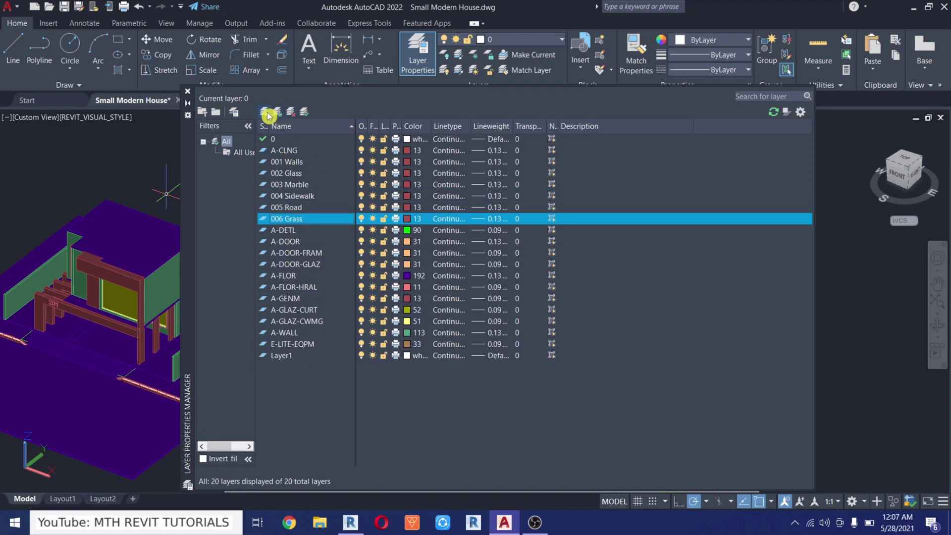
Add the layers 007 Concrete and 008 Wood to the layer list
left_click(267, 116)
type("007 Concrete")
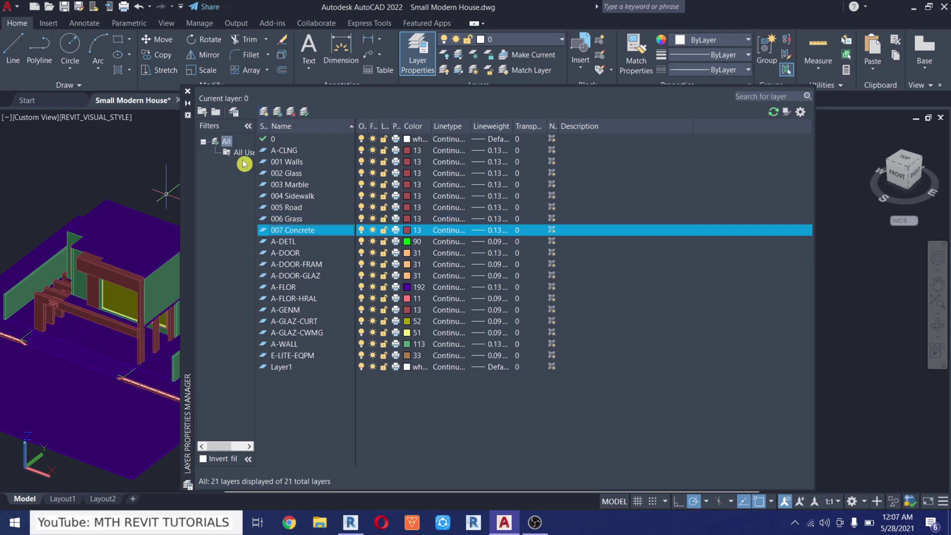
left_click(265, 112)
type("008 Wood")
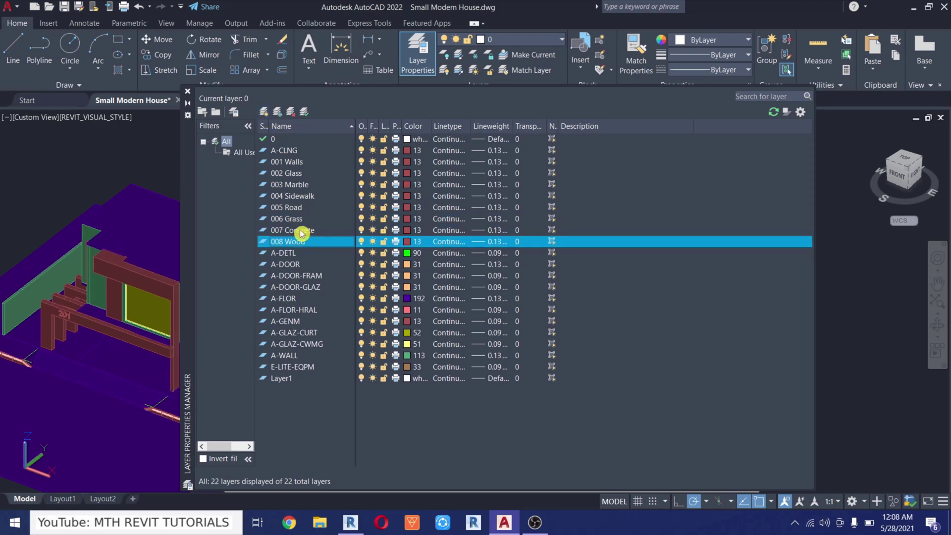
left_click(302, 233)
left_click(335, 238)
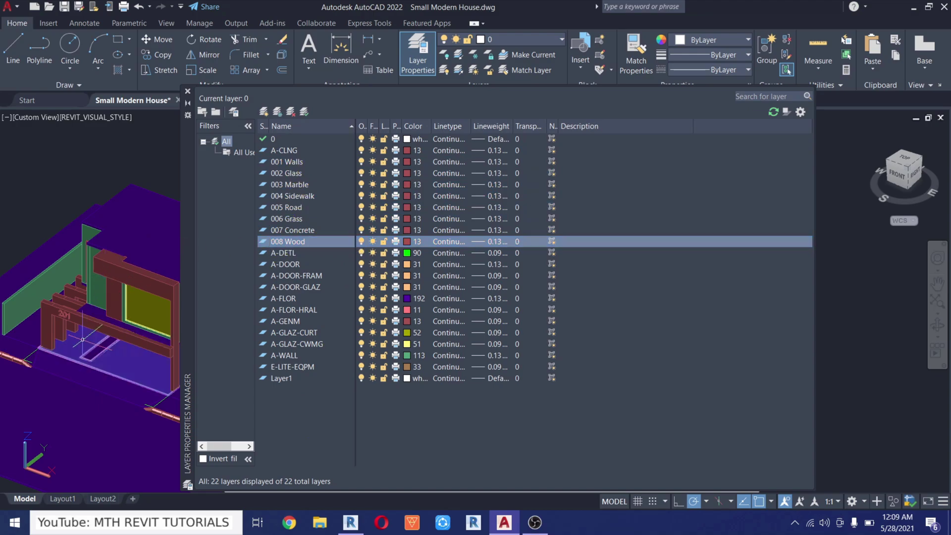
Close the Layer Properties Manager and assign the large road slab in front of the plot to layer 005 Road
scroll(90, 315, "down", 5)
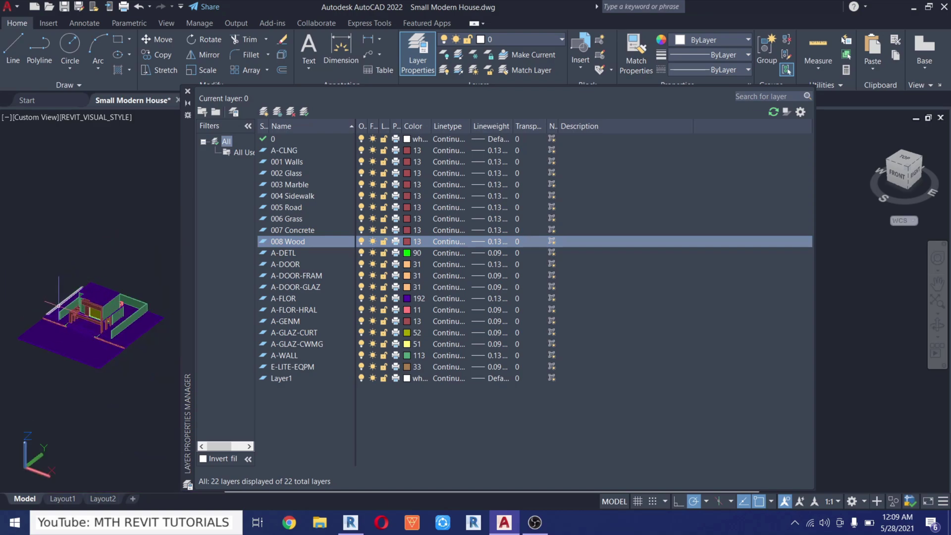
scroll(58, 305, "up", 2)
scroll(74, 317, "up", 2)
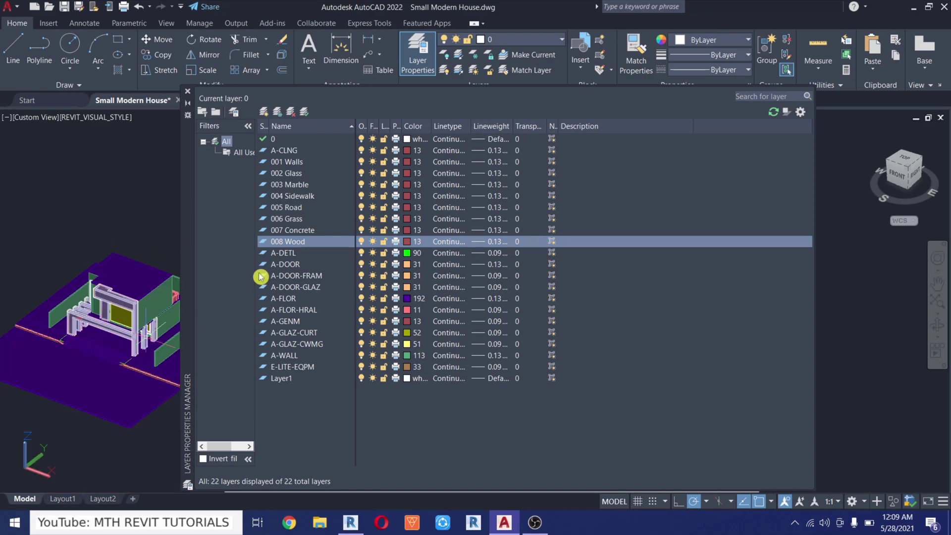
left_click(190, 95)
scroll(245, 276, "up", 5)
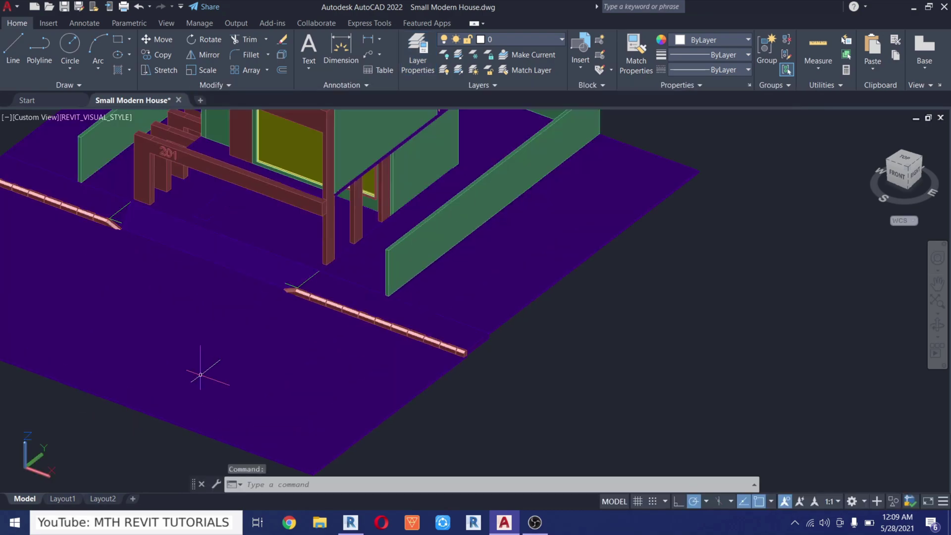
left_click(167, 357)
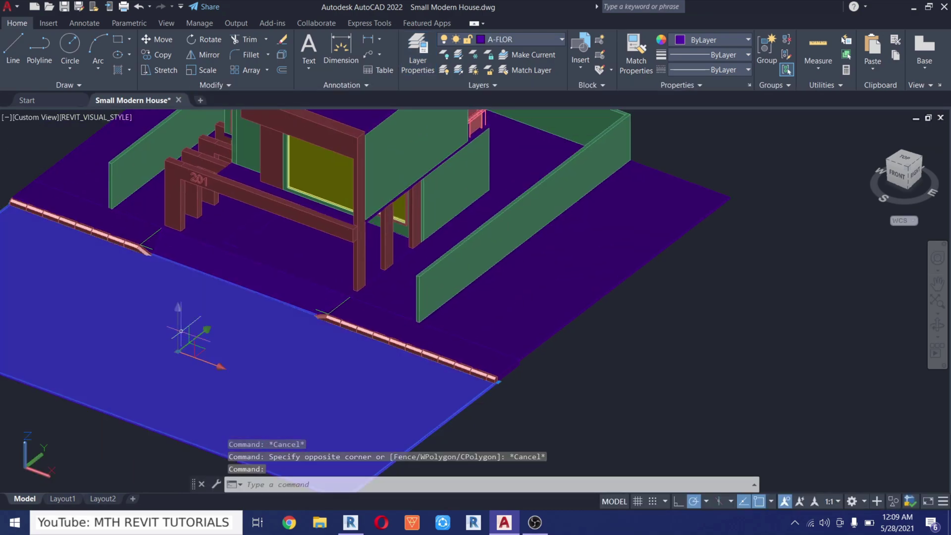
left_click(513, 44)
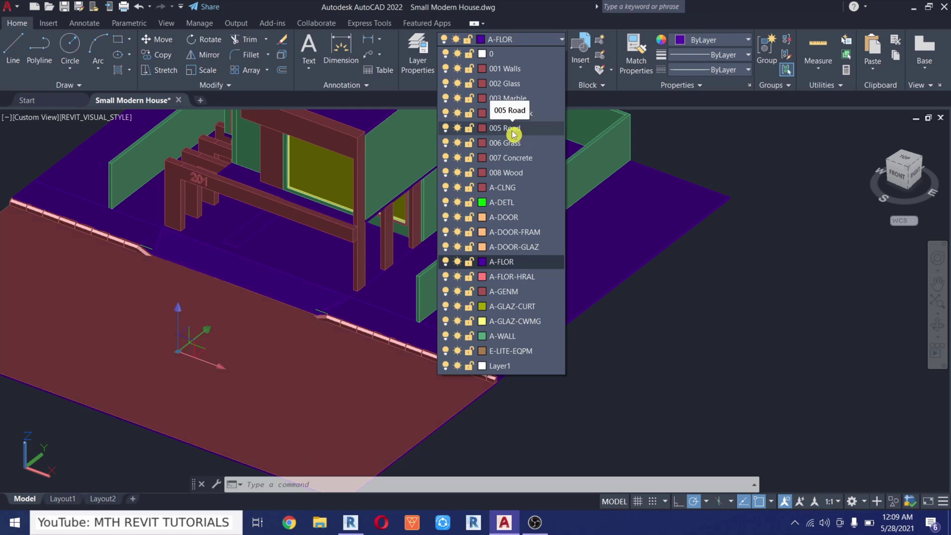
key("Escape")
key("Escape")
scroll(206, 340, "up", 3)
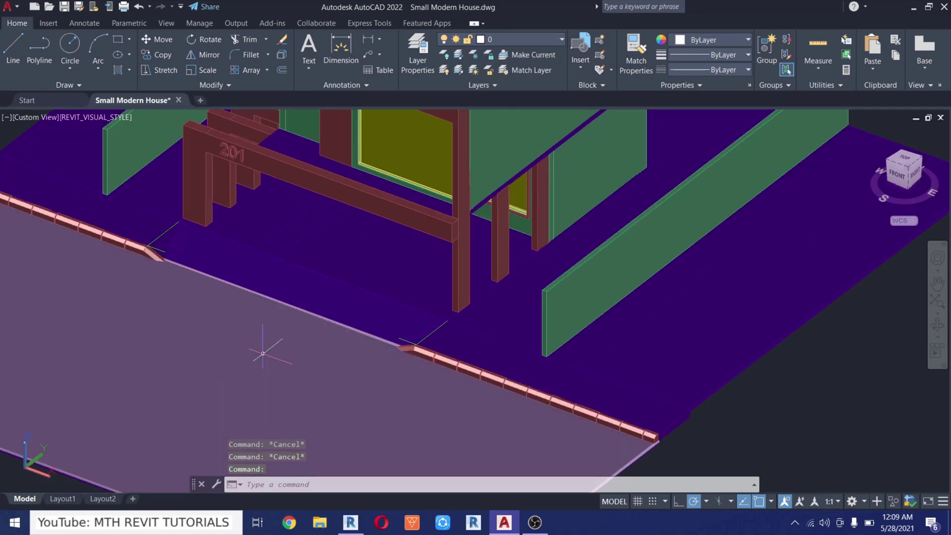
Select the sidewalk strips between the road and the plot and assign them to layer 004 Sidewalk
middle_click_drag(315, 241, 251, 296)
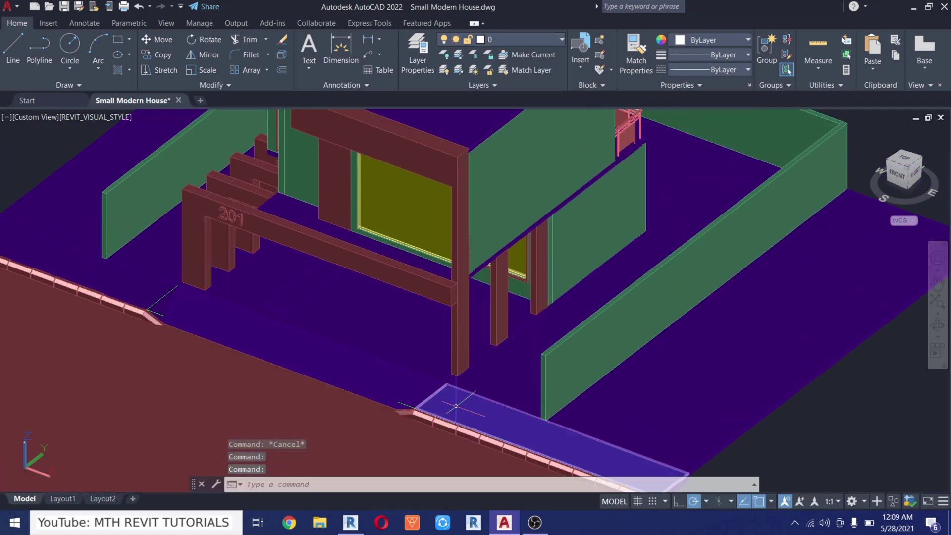
left_click(439, 400)
scroll(421, 400, "up", 2)
scroll(324, 352, "down", 1)
middle_click_drag(324, 352, 784, 382)
scroll(195, 311, "down", 2)
key("Escape")
key("Escape")
middle_click_drag(383, 293, 414, 458, "shift")
middle_click_drag(486, 354, 393, 355)
left_click(874, 350)
left_click(254, 337)
left_click(483, 43)
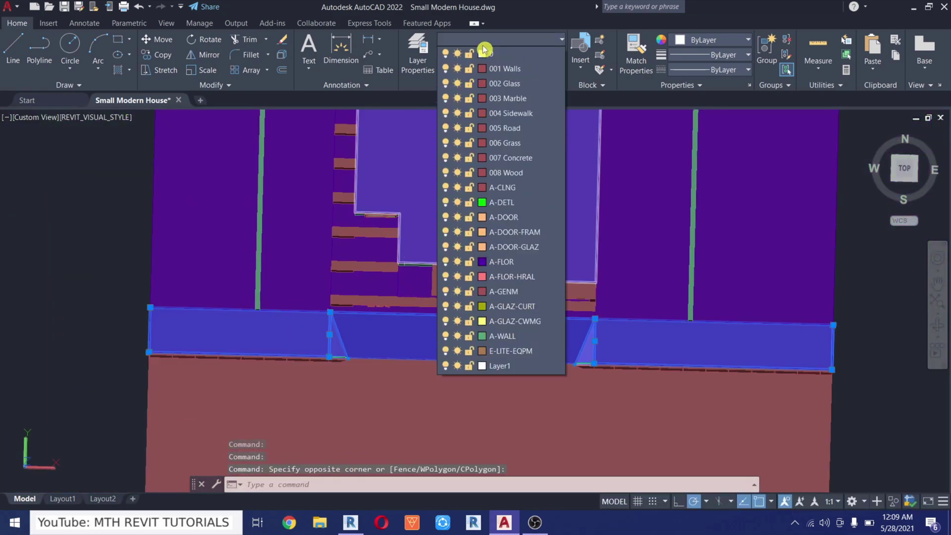
left_click(519, 113)
key("Escape")
key("Escape")
Assign the driveway piece at the front of the plot to layer 007 Concrete
scroll(624, 391, "up", 4)
left_click(565, 286)
scroll(567, 287, "down", 5)
left_click(540, 42)
left_click(537, 157)
middle_click_drag(342, 288, 279, 173, "shift")
key("Escape")
Assign the ground slab surrounding the house to layer 006 Grass
scroll(640, 167, "up", 3)
left_click(743, 372)
left_click(559, 36)
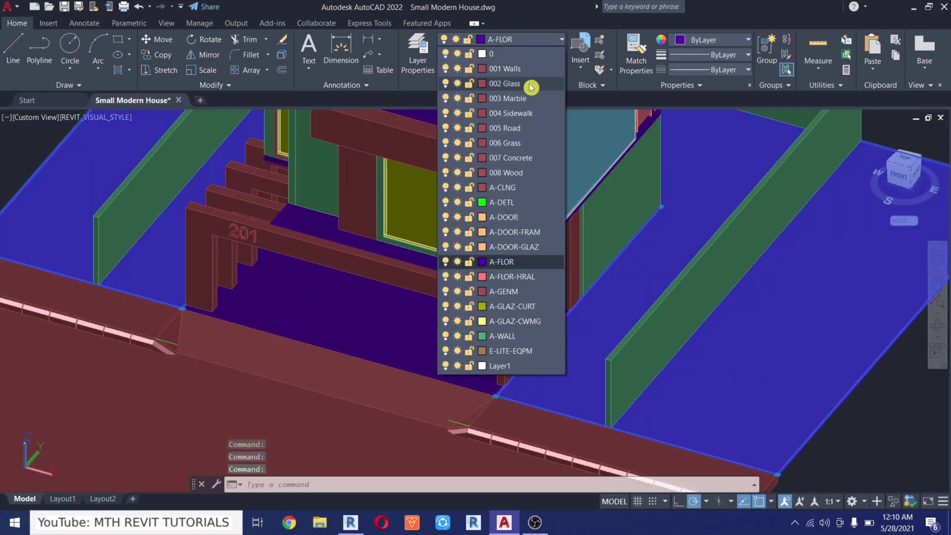
left_click(515, 142)
left_click(860, 430)
key("Escape")
key("Escape")
Add one more numbered layer after 008 Wood for the carport floor and close the Layer Properties Manager
left_click(446, 342)
left_click(520, 43)
left_click(417, 52)
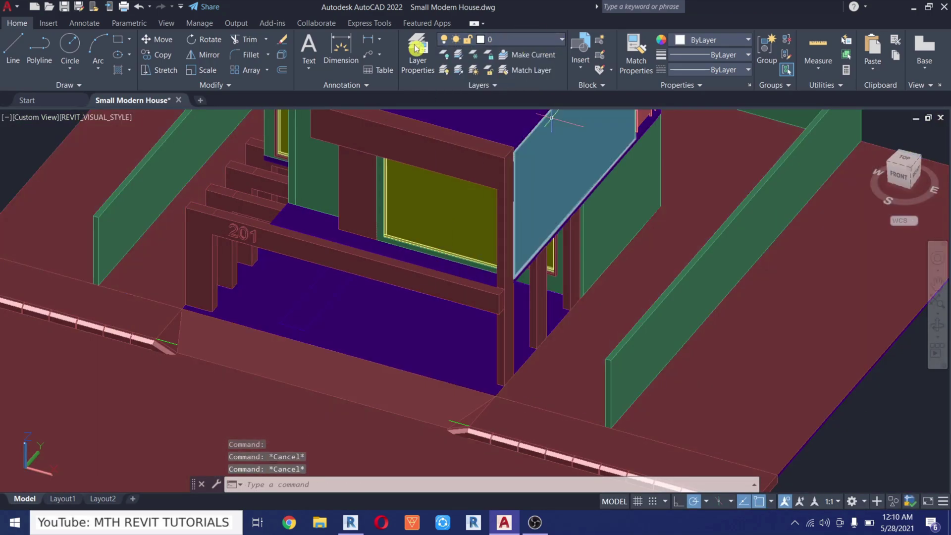
left_click(264, 112)
type("00")
key("Return")
left_click(188, 91)
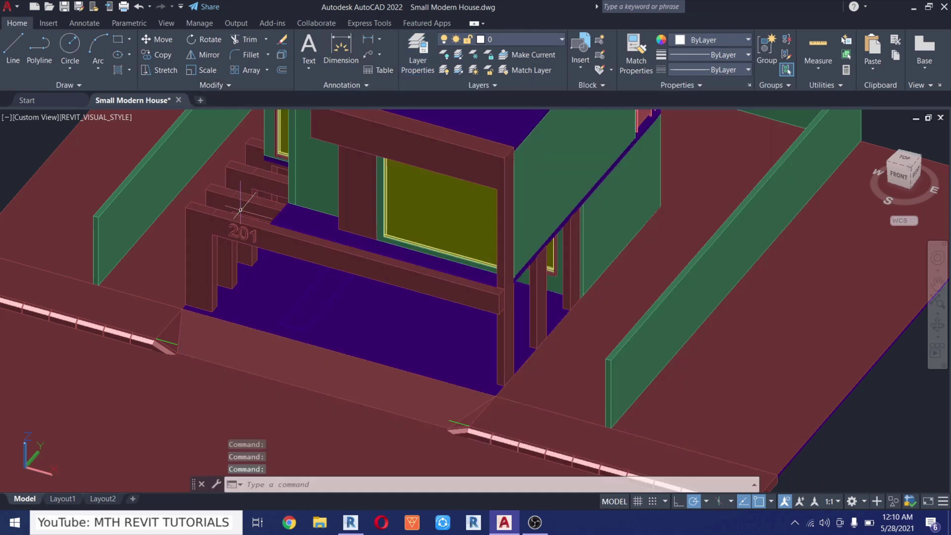
Assign the carport floor slab beneath the front frames to the newly added numbered layer
left_click(346, 297)
left_click(519, 39)
left_click(520, 187)
key("Escape")
key("Escape")
scroll(319, 292, "up", 4)
left_click(302, 317)
left_click(520, 39)
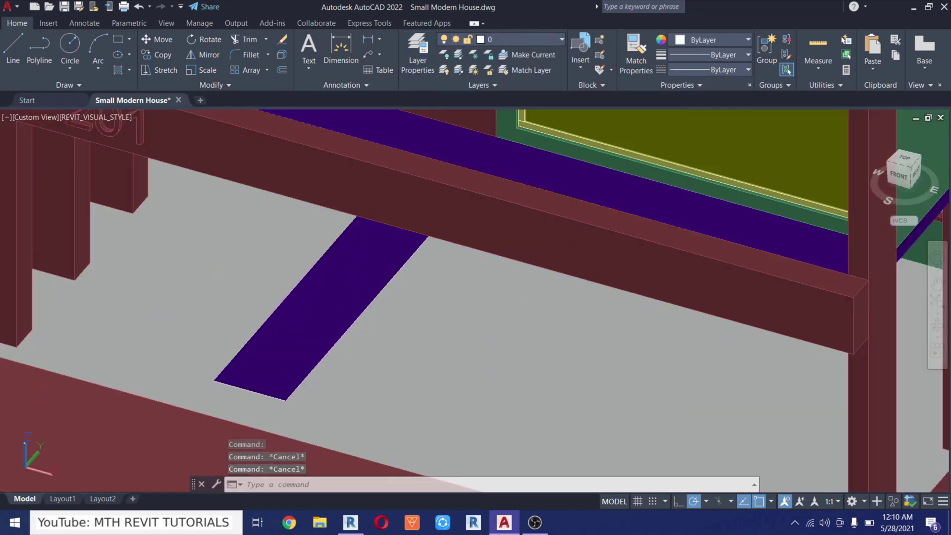
left_click(520, 187)
key("Escape")
key("Escape")
Select the house's front frame and pergola structure on A-GENM and move it to one of the new numbered layers
scroll(443, 241, "down", 5)
scroll(353, 283, "up", 1)
middle_click_drag(353, 283, 341, 401)
left_click(446, 203)
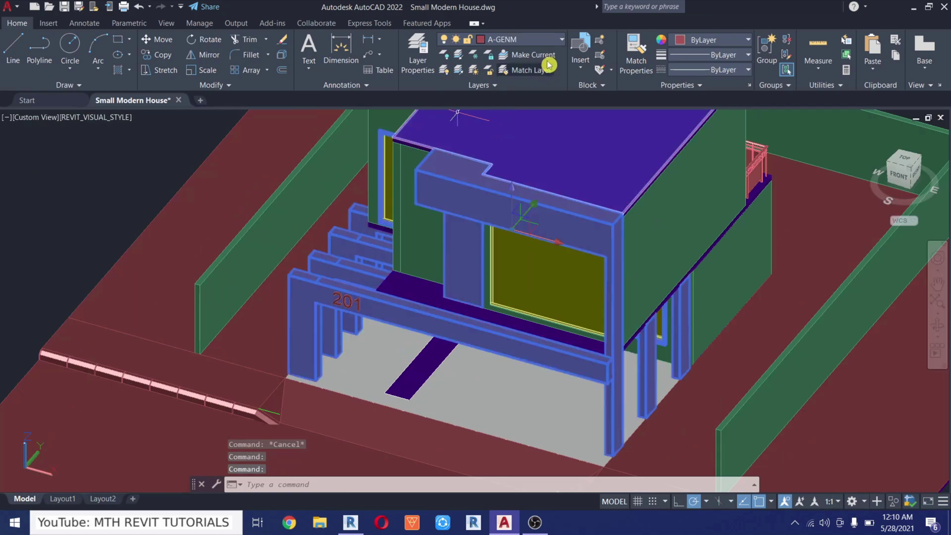
left_click(520, 40)
left_click(523, 119)
key("Escape")
key("Escape")
Pick individual parts of the house, including the first-floor slab, to check which objects and layers they belong to
middle_click_drag(413, 294, 238, 394)
scroll(238, 394, "up", 2)
left_click(237, 394)
scroll(335, 345, "down", 2)
key("Escape")
scroll(366, 346, "down", 4)
middle_click_drag(368, 377, 365, 337, "shift")
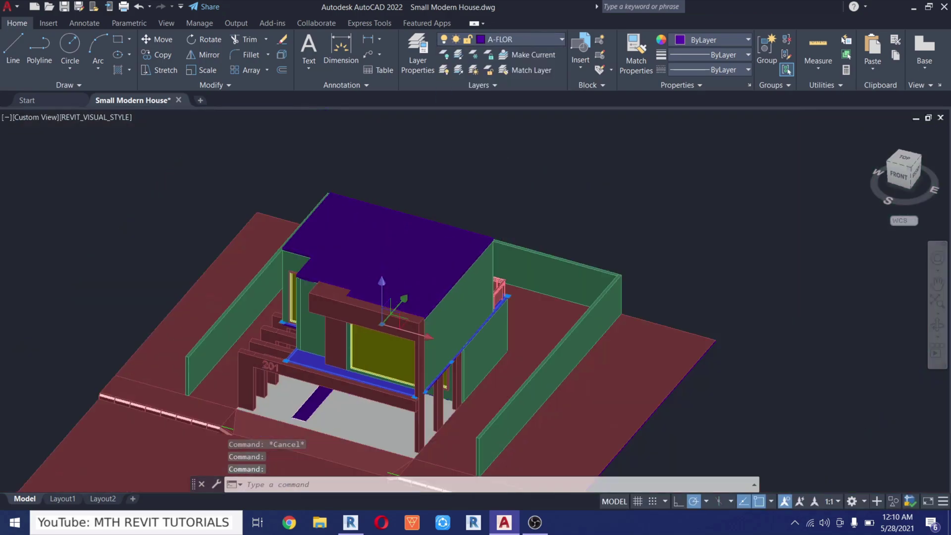
scroll(381, 341, "up", 5)
left_click(373, 415)
left_click(785, 252)
left_click(612, 305)
middle_click_drag(611, 306, 416, 381, "shift")
left_click(512, 397)
left_click(492, 365)
middle_click_drag(492, 365, 445, 376, "shift")
left_click(658, 317)
key("Escape")
key("Escape")
Inspect the whole house and plot from several angles for parts still on the exported layers
middle_click_drag(713, 331, 386, 268, "shift")
key("Escape")
scroll(554, 408, "down", 4)
middle_click_drag(555, 408, 505, 392)
scroll(429, 399, "up", 3)
middle_click_drag(431, 399, 424, 393, "shift")
middle_click_drag(567, 316, 522, 340)
scroll(493, 352, "up", 3)
scroll(532, 192, "down", 5)
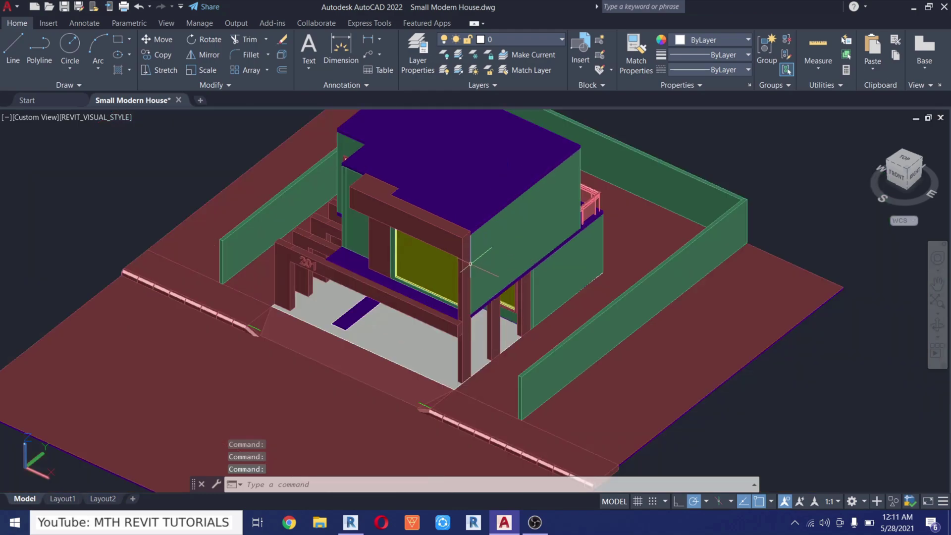
scroll(469, 257, "up", 3)
middle_click_drag(459, 289, 385, 290, "shift")
middle_click_drag(564, 374, 500, 316)
key("Escape")
key("Escape")
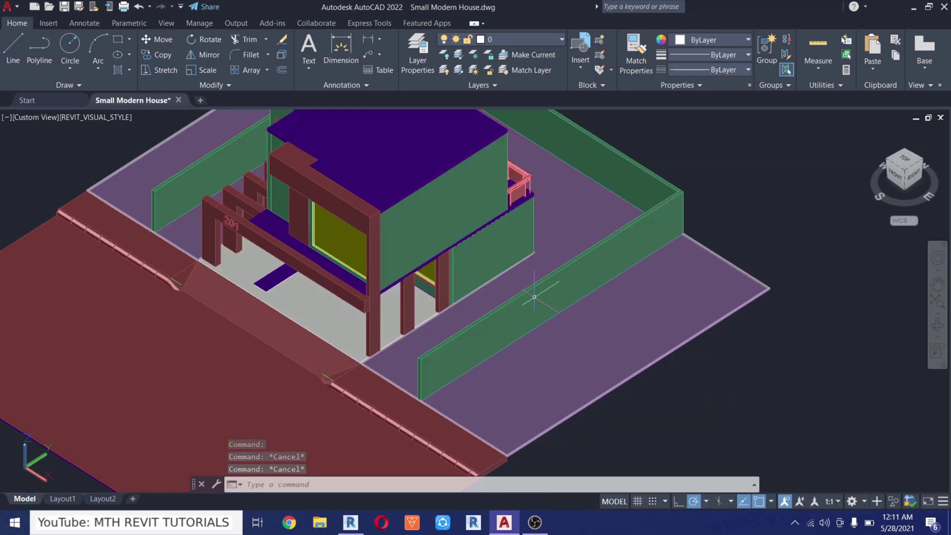
Select all walls similar to the boundary wall on A-WALL and assign them to layer 001 Walls
left_click(509, 307)
right_click(477, 330)
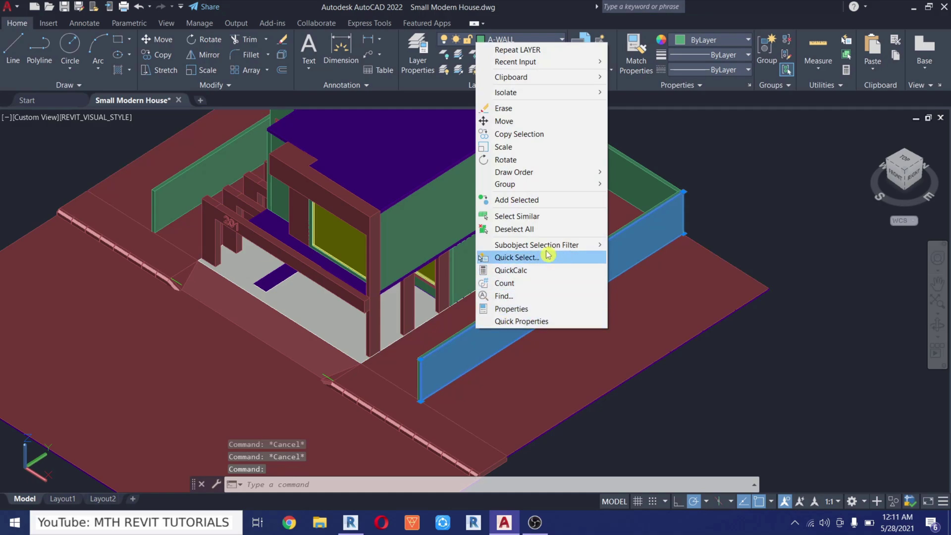
left_click(549, 223)
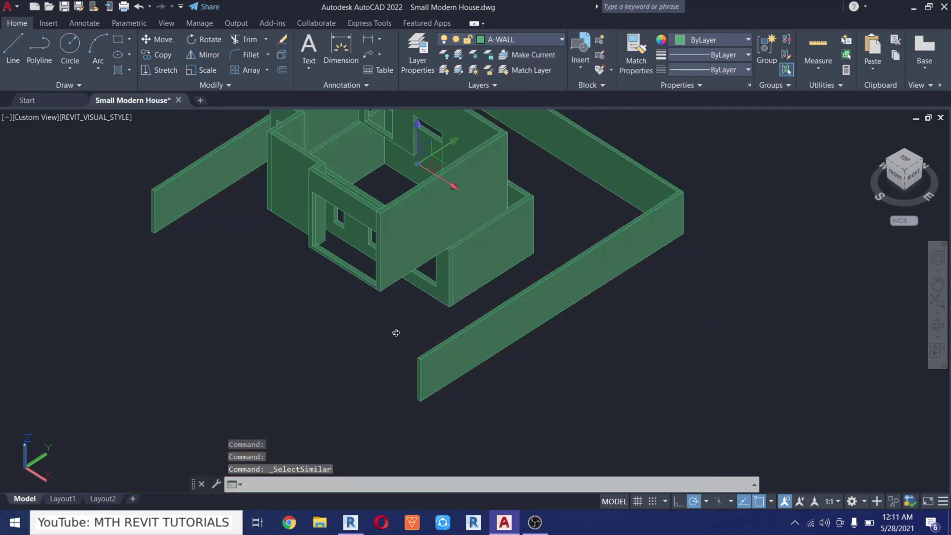
middle_click_drag(396, 333, 568, 329, "shift")
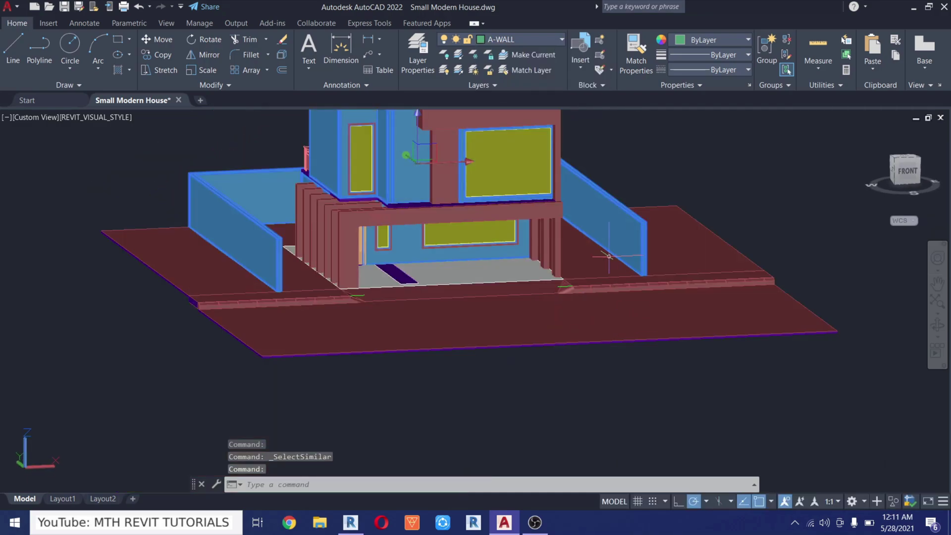
middle_click_drag(609, 256, 515, 267, "shift")
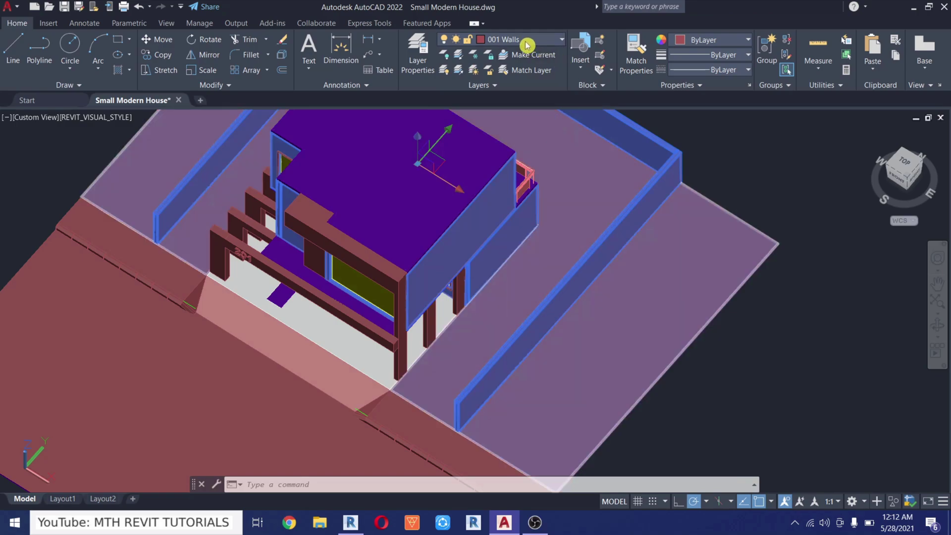
Put the selected house and boundary walls on layer 001 Walls and clear the selection
left_click(526, 42)
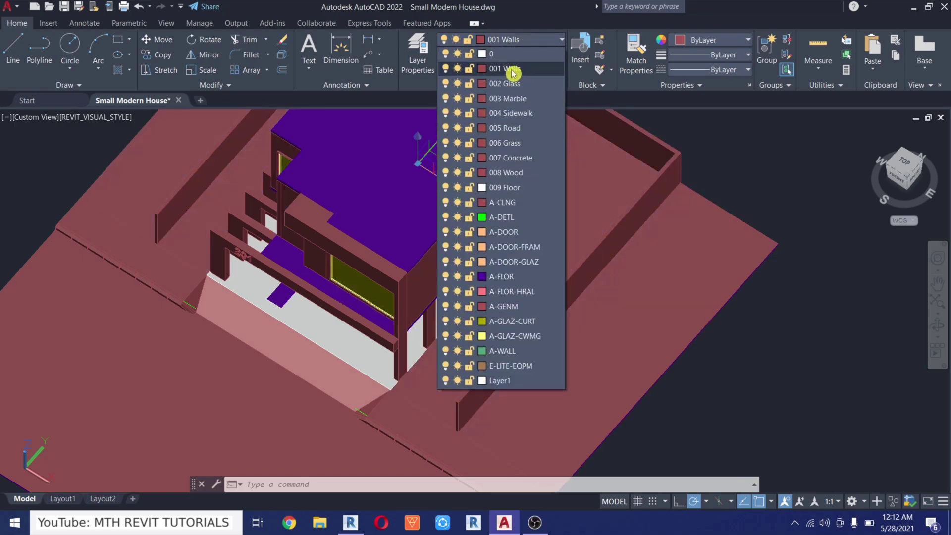
left_click(512, 72)
middle_click_drag(407, 311, 374, 265, "shift")
key("Escape")
Select the top faces of the house's roof slab and first-floor slab and assign them to layer 001 Walls
scroll(429, 157, "up", 2)
middle_click_drag(423, 163, 396, 218, "shift")
left_click(388, 213)
scroll(246, 330, "up", 5)
left_click(190, 336)
scroll(210, 340, "down", 5)
left_click(501, 40)
left_click(506, 67)
key("Escape")
key("Escape")
left_click(258, 234)
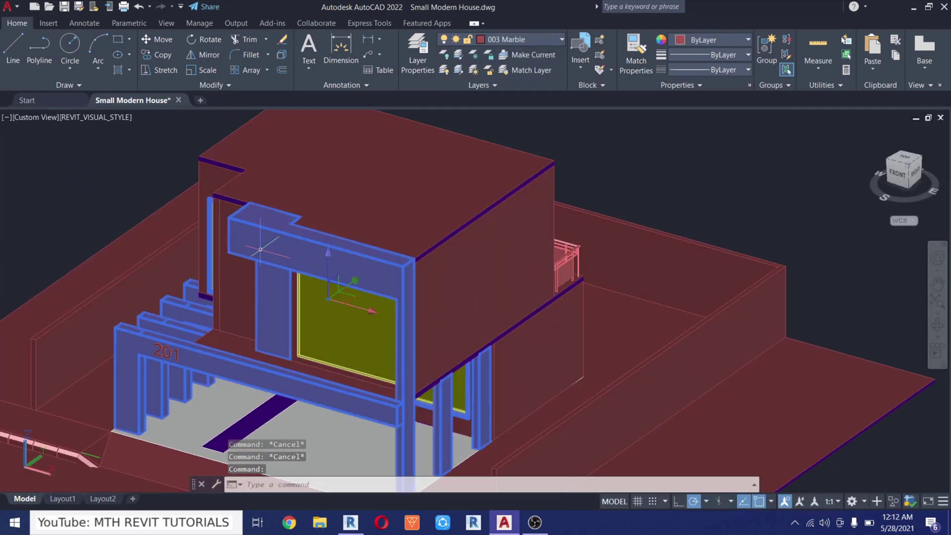
key("Escape")
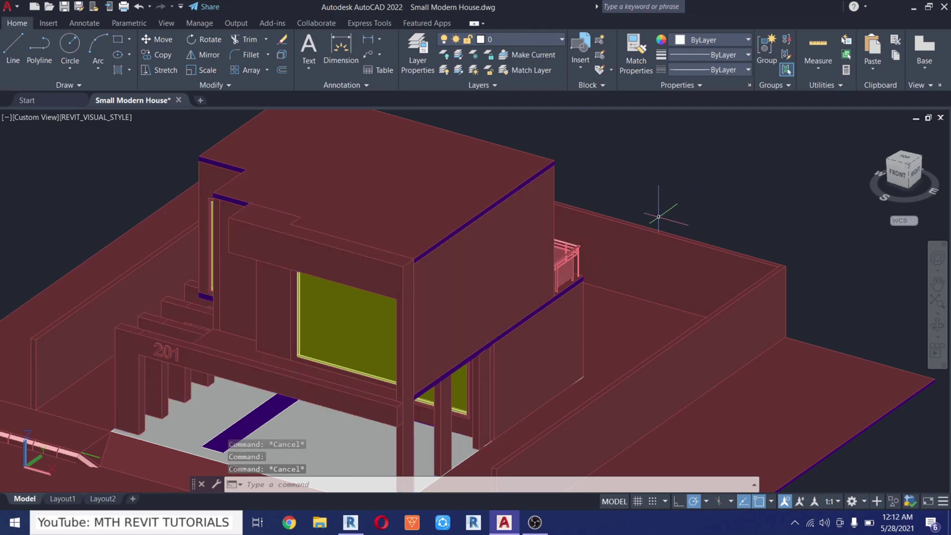
scroll(395, 246, "up", 5)
left_click(532, 318)
right_click(532, 318)
left_click(562, 233)
scroll(491, 279, "down", 6)
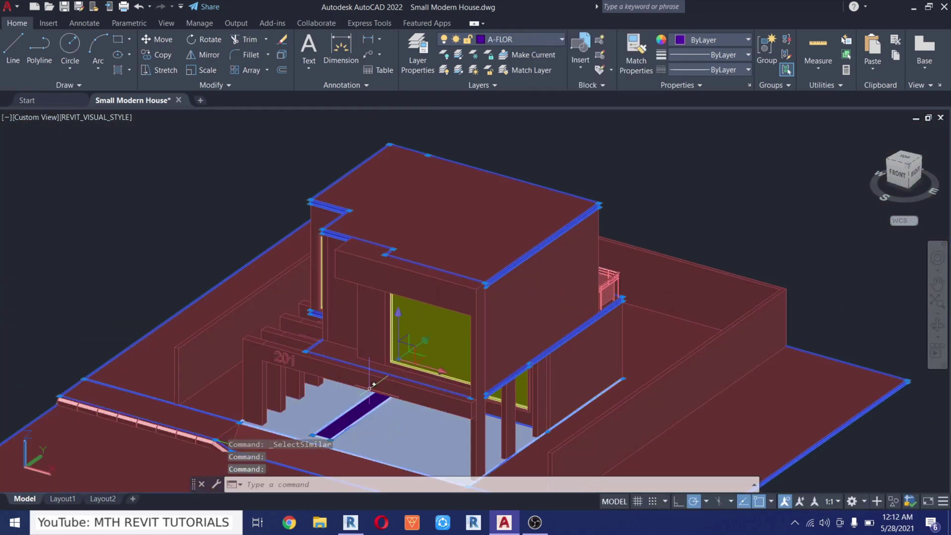
middle_click_drag(375, 413, 371, 348)
left_click_drag(124, 322, 89, 278, "shift")
scroll(90, 277, "down", 5)
left_click_drag(250, 317, 231, 330, "shift")
left_click_drag(208, 387, 160, 420, "shift")
left_click_drag(74, 278, 42, 342, "shift")
middle_click_drag(163, 339, 223, 329, "shift")
scroll(229, 330, "up", 5)
key("Escape")
key("Escape")
Select the exposed slab edge faces around the roof and first floor on A-FLOR and move them to one of the numbered layers
middle_click_drag(446, 250, 580, 339)
scroll(348, 190, "up", 4)
left_click(708, 301)
scroll(708, 301, "down", 2)
scroll(460, 227, "up", 3)
left_click(460, 228)
left_click(645, 229)
left_click(714, 228)
scroll(823, 229, "down", 2)
middle_click_drag(446, 242, 641, 242, "shift")
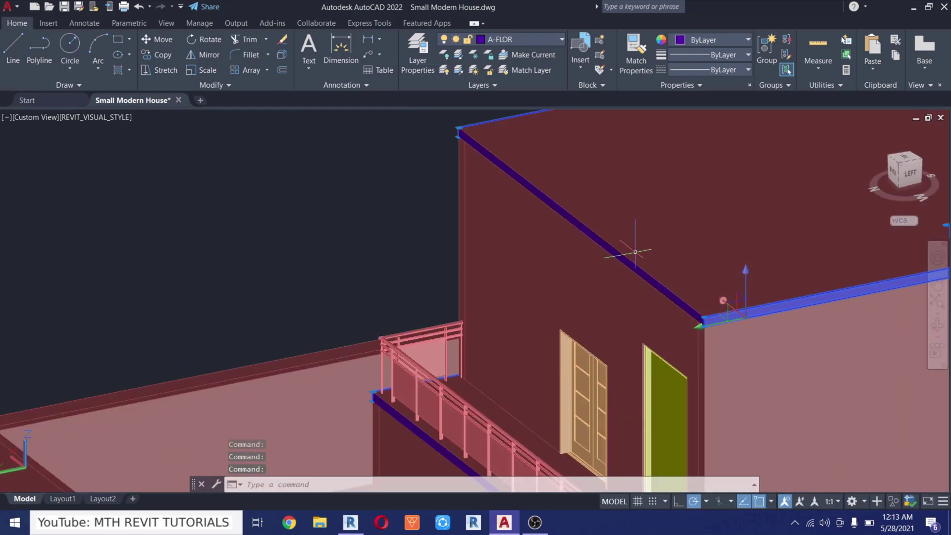
left_click(641, 243)
left_click(619, 260)
middle_click_drag(491, 323, 445, 226)
scroll(420, 367, "down", 1)
middle_click_drag(420, 367, 328, 300, "shift")
scroll(422, 299, "up", 4)
scroll(60, 307, "down", 3)
scroll(422, 347, "down", 3)
middle_click_drag(476, 317, 423, 390, "shift")
left_click(520, 39)
left_click(507, 85)
scroll(376, 277, "down", 2)
middle_click_drag(377, 278, 350, 295, "shift")
key("Escape")
key("Escape")
Select the house's window glass with Select Similar plus the remaining panes and assign it to layer 002 Glass
middle_click_drag(366, 342, 349, 322, "shift")
middle_click_drag(349, 322, 396, 327)
left_click(406, 328)
right_click(407, 328)
left_click(453, 397)
scroll(433, 323, "up", 3)
left_click(556, 382)
middle_click_drag(556, 381, 406, 376, "shift")
scroll(516, 324, "up", 1)
middle_click_drag(677, 401, 648, 215)
left_click(516, 325)
scroll(515, 325, "down", 3)
left_click(529, 40)
left_click(520, 83)
left_click(238, 197)
key("Escape")
key("Escape")
Assign the tall first-floor window pane and the narrow pane beside the entrance door to layer 002 Glass
middle_click_drag(361, 336, 444, 303, "shift")
scroll(444, 304, "up", 5)
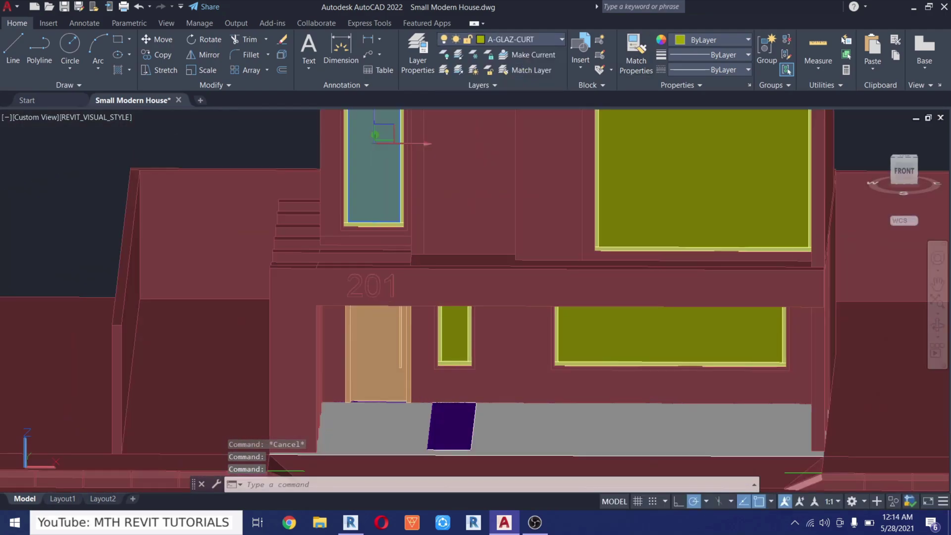
left_click(453, 342)
left_click(525, 41)
left_click(530, 84)
left_click(429, 270)
key("Escape")
key("Escape")
key("Escape")
middle_click_drag(429, 269, 379, 297, "shift")
left_click(379, 313)
left_click(518, 40)
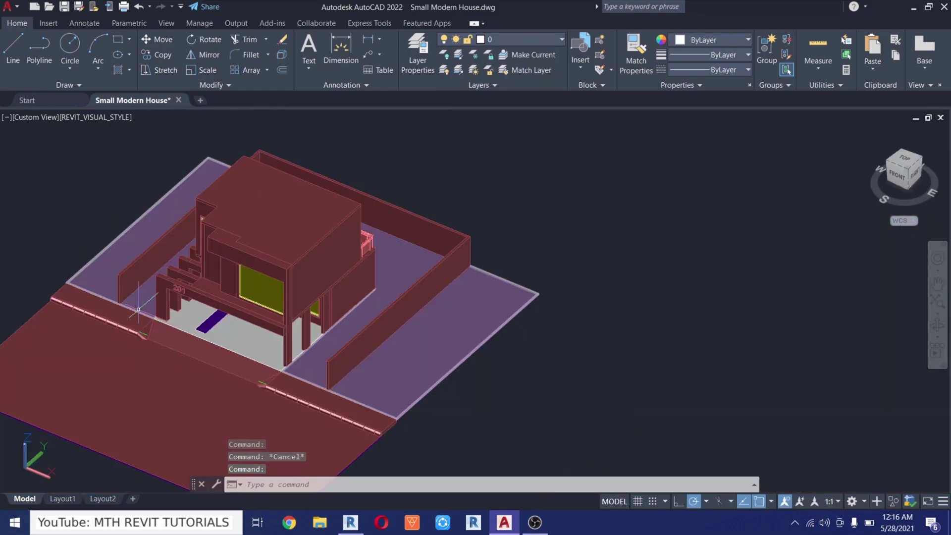
Explode the front frame and pergola object on layer 003 Marble into separate parts
scroll(167, 297, "up", 5)
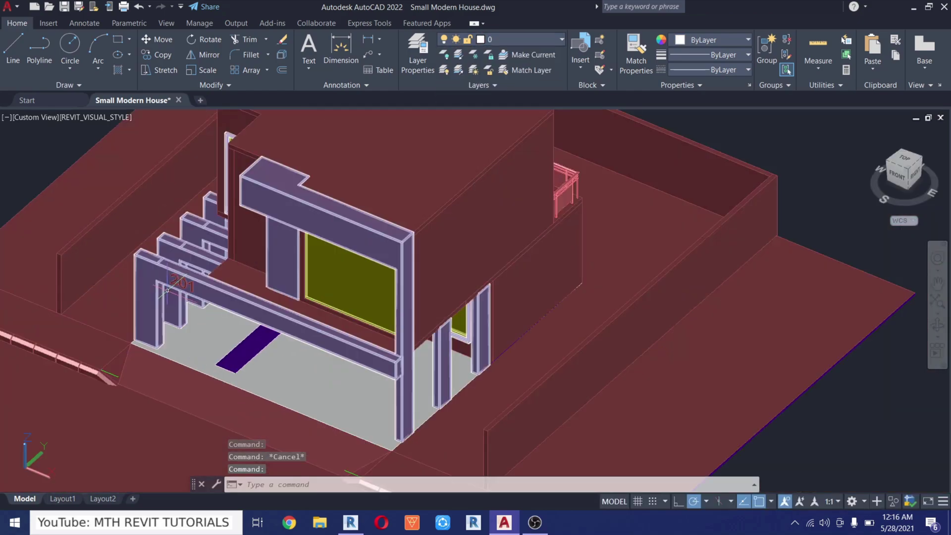
left_click(158, 262)
scroll(308, 257, "up", 2)
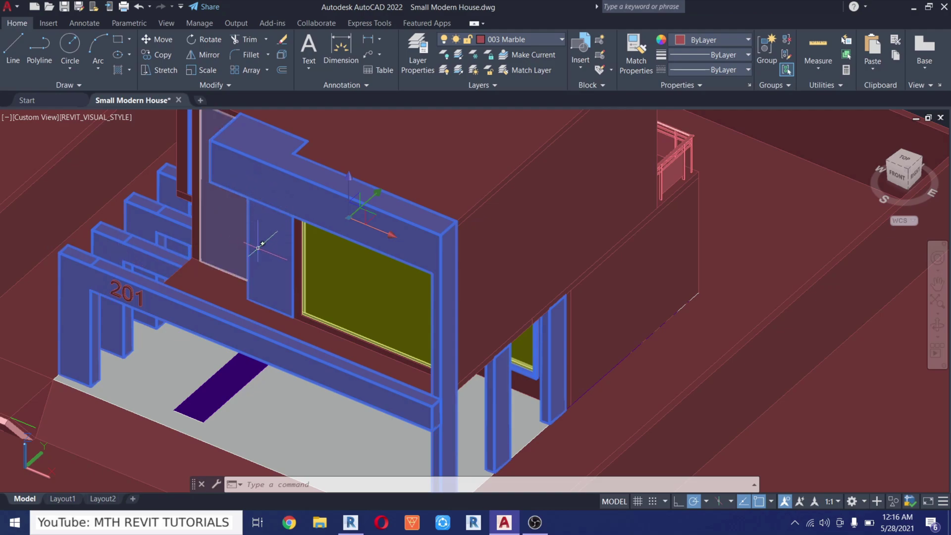
middle_click_drag(158, 253, 215, 289)
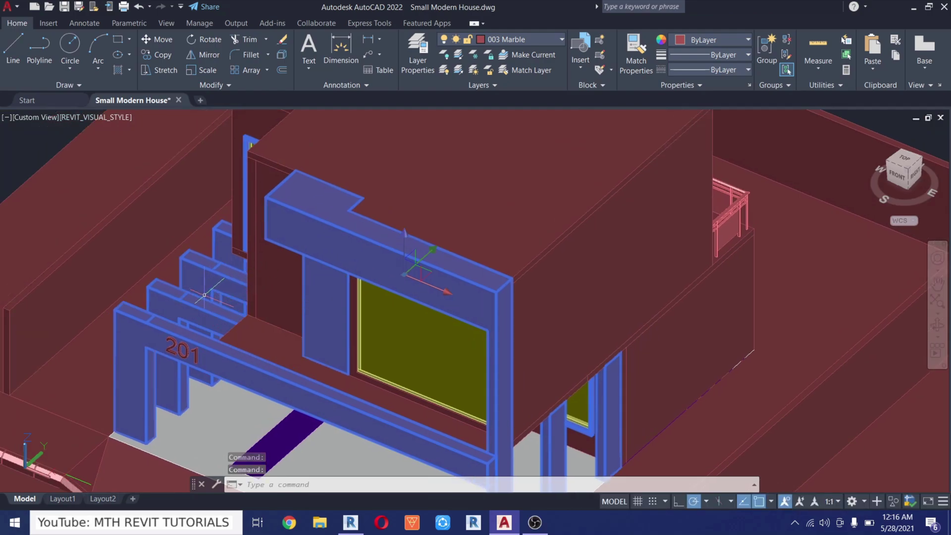
type("x")
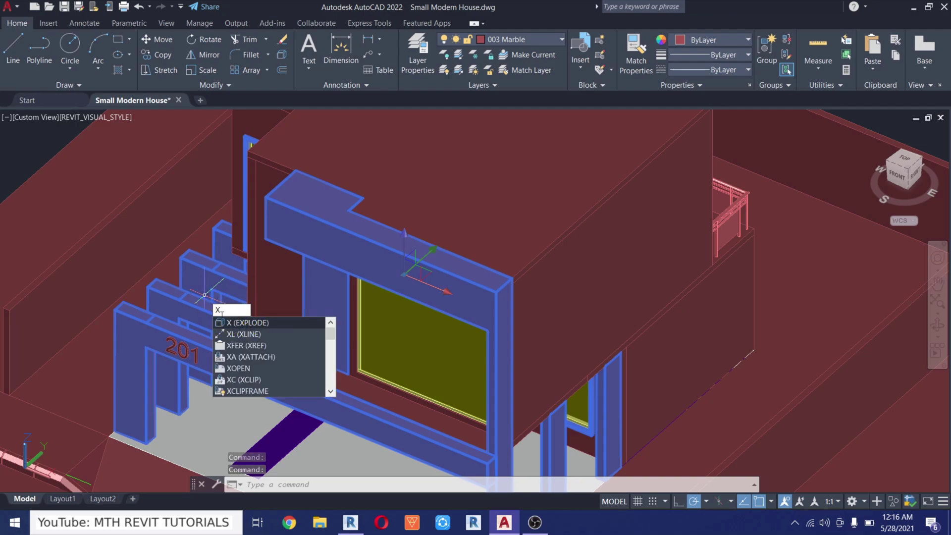
left_click(266, 328)
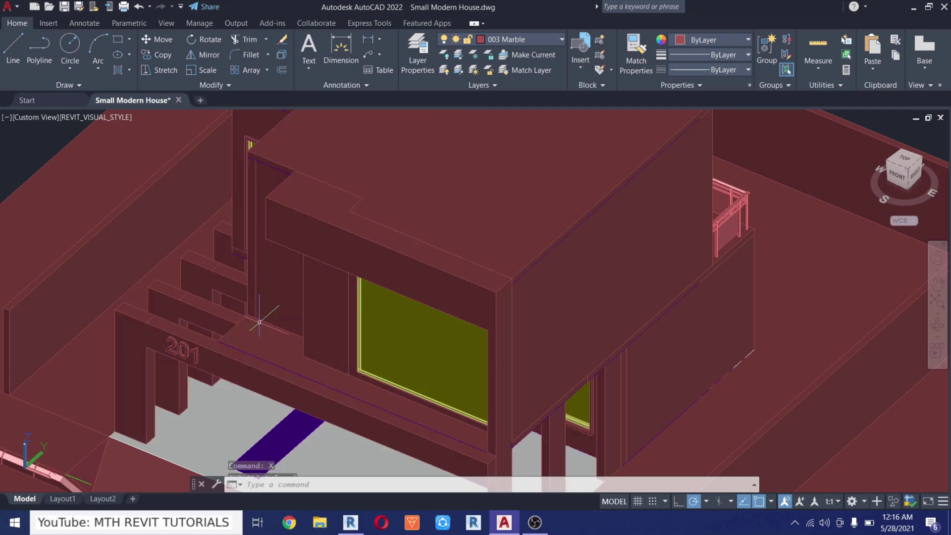
key("Escape")
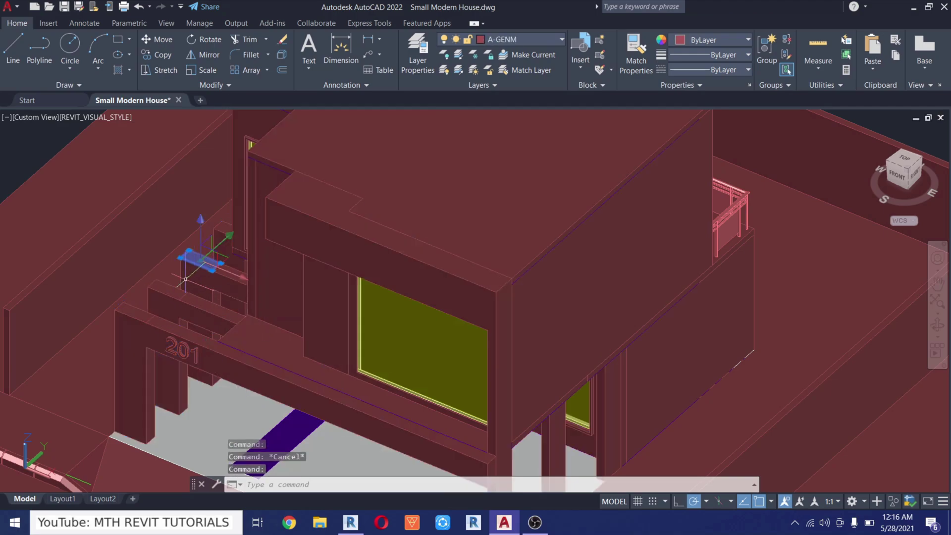
key("Escape")
Select the faces of the vertical panel beside the large first-floor window and assign them to layer 008 Wood
scroll(304, 297, "up", 2)
middle_click_drag(245, 321, 282, 299, "shift")
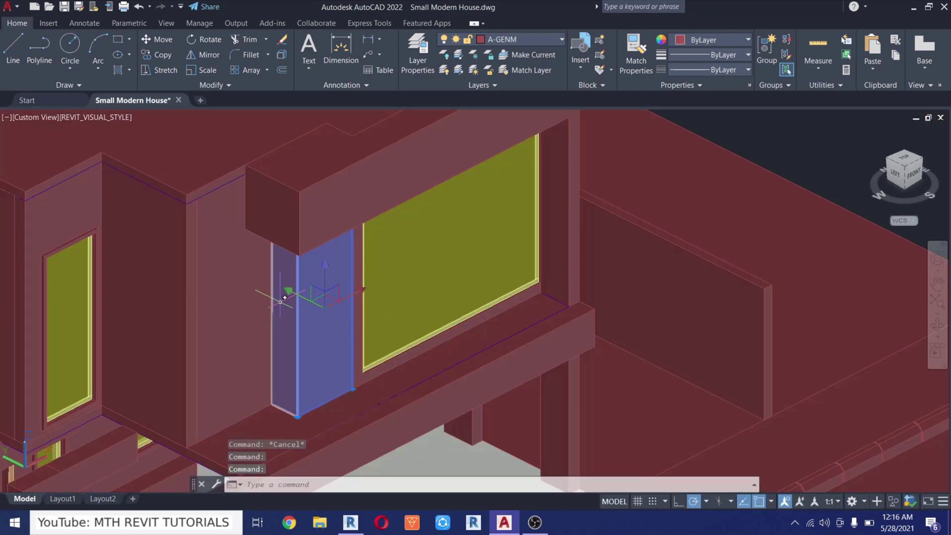
left_click(520, 40)
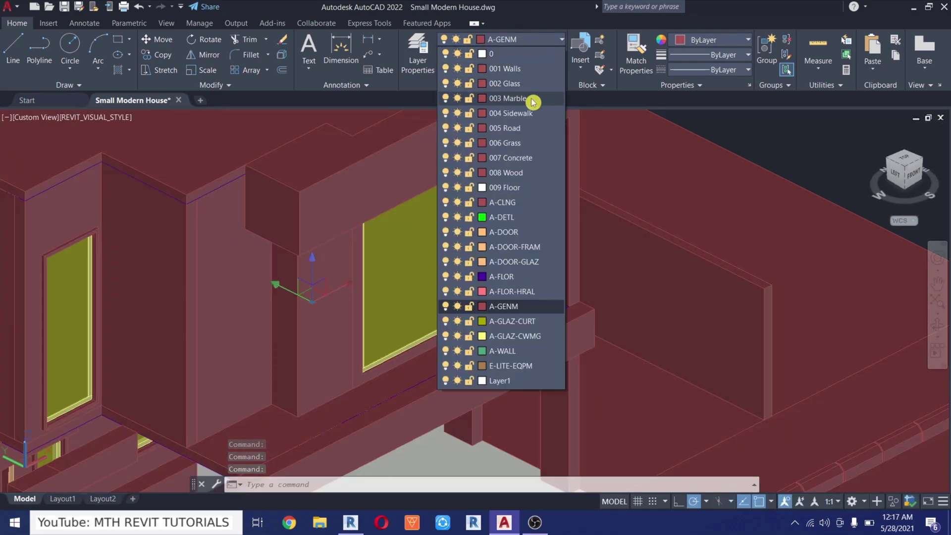
left_click(519, 174)
key("Escape")
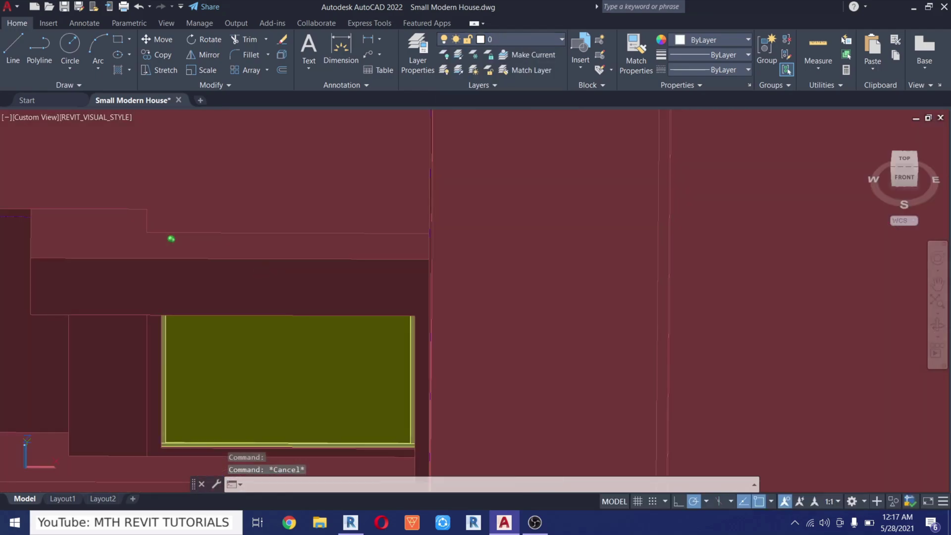
Select the exploded L-shaped front frame and its neighbouring columns on A-GENM and move them to layer 003 Marble
left_click(170, 238)
middle_click_drag(170, 238, 17, 288, "shift")
scroll(233, 273, "down", 3)
scroll(286, 305, "up", 5)
middle_click_drag(286, 305, 254, 272, "shift")
scroll(316, 308, "down", 5)
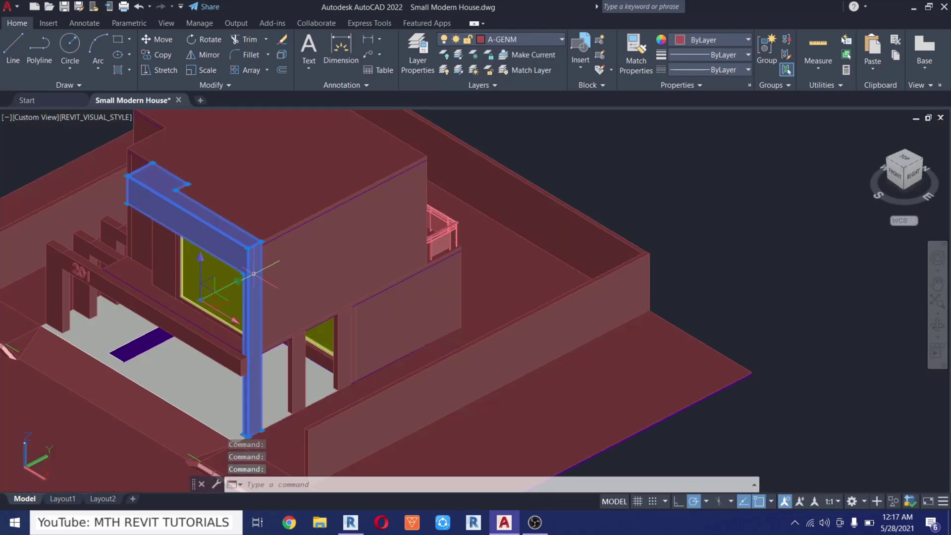
scroll(254, 272, "up", 5)
scroll(322, 257, "down", 5)
scroll(359, 198, "up", 4)
middle_click_drag(358, 198, 388, 308, "shift")
scroll(388, 308, "down", 3)
scroll(389, 307, "down", 3)
scroll(276, 270, "up", 5)
middle_click_drag(467, 234, 208, 436, "shift")
scroll(275, 270, "up", 2)
scroll(208, 396, "down", 5)
middle_click_drag(208, 396, 406, 317, "shift")
scroll(275, 223, "up", 2)
middle_click_drag(275, 223, 332, 364)
left_click(510, 41)
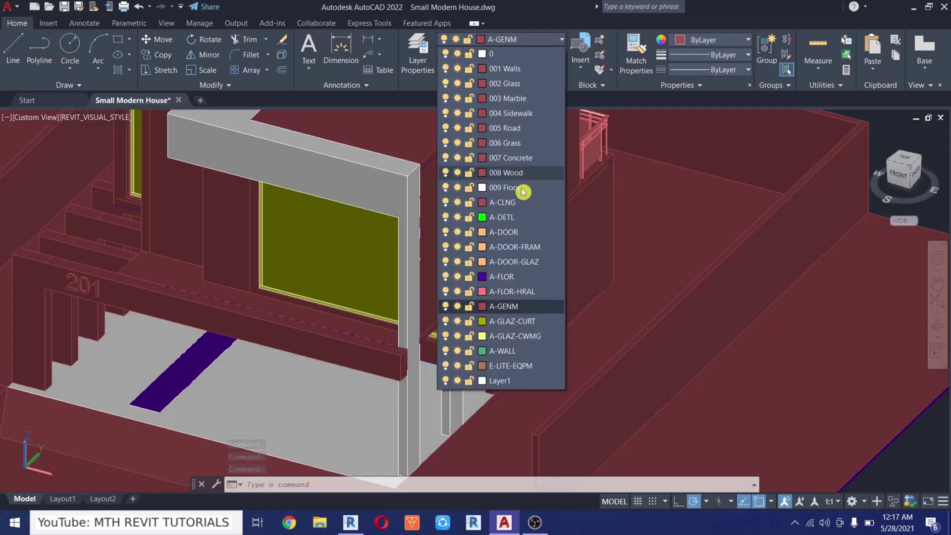
key("Escape")
scroll(671, 166, "down", 5)
left_click(672, 166)
key("Escape")
key("Escape")
Freeze the nine numbered layers from 001 Walls to 009 Floor
middle_click_drag(372, 208, 382, 203, "shift")
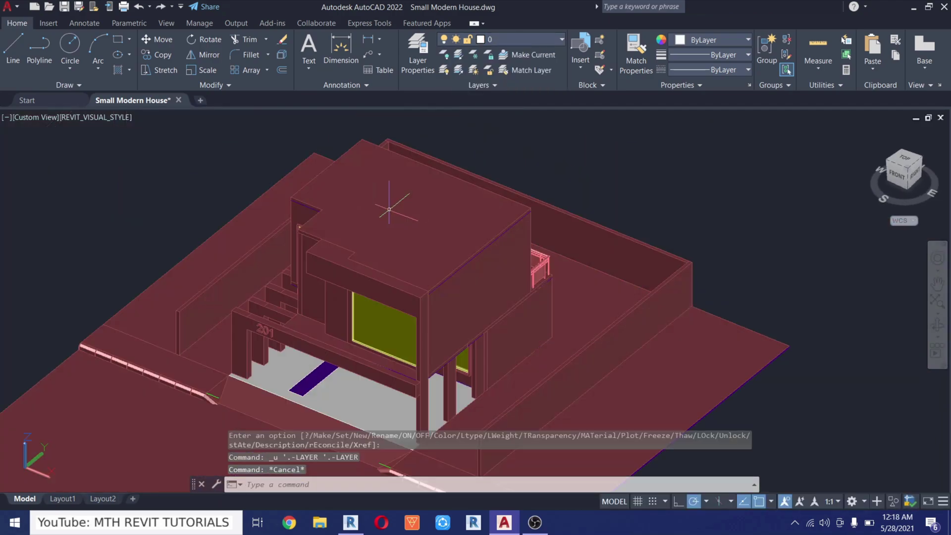
left_click(505, 42)
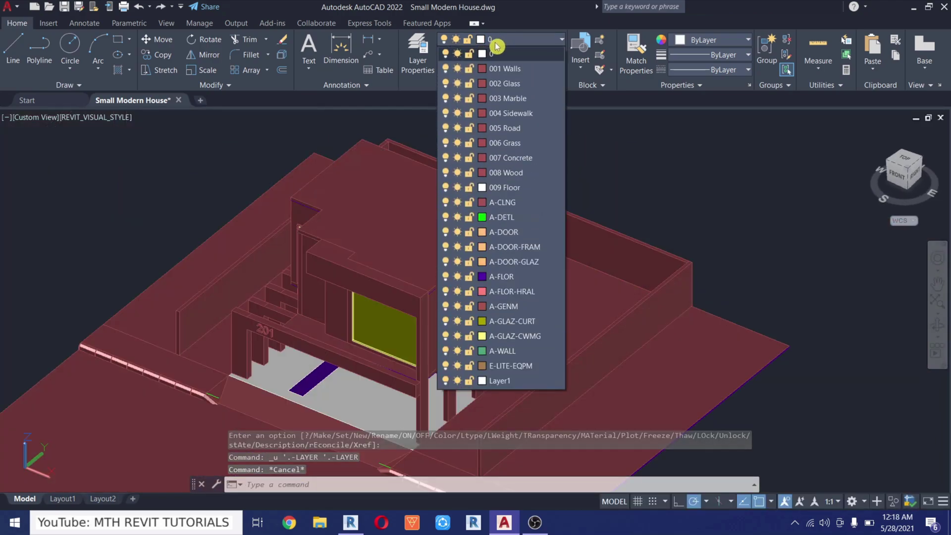
left_click(459, 69)
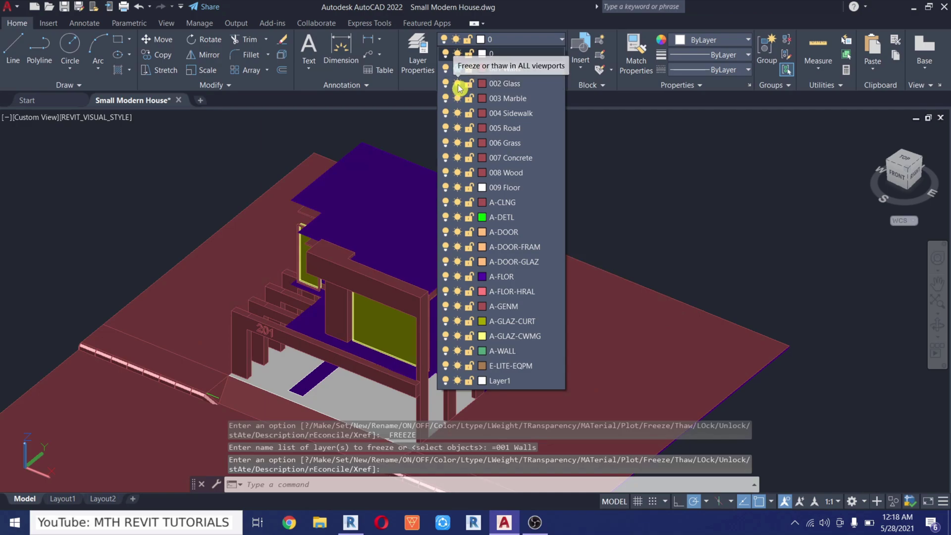
left_click(458, 84)
left_click(457, 98)
left_click(457, 113)
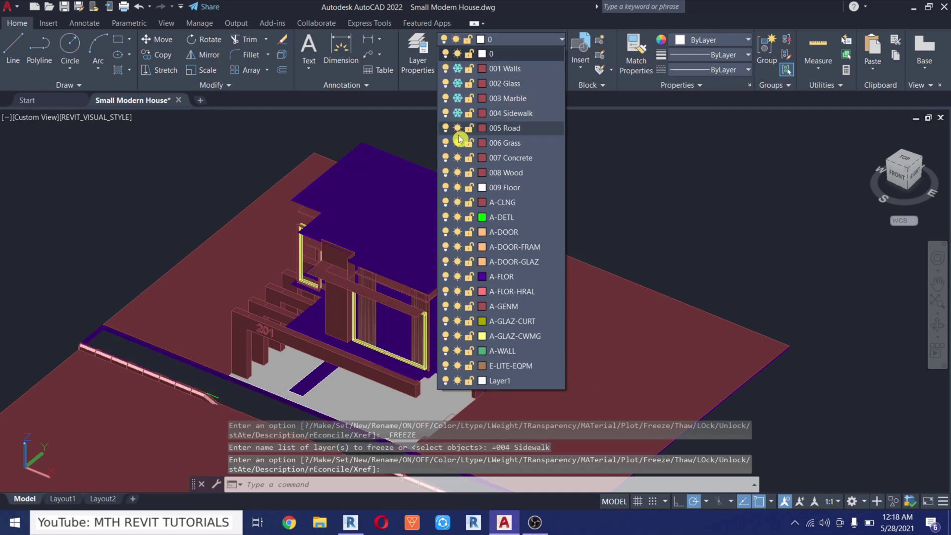
left_click(457, 128)
left_click(457, 143)
left_click(457, 158)
left_click(457, 173)
left_click(457, 187)
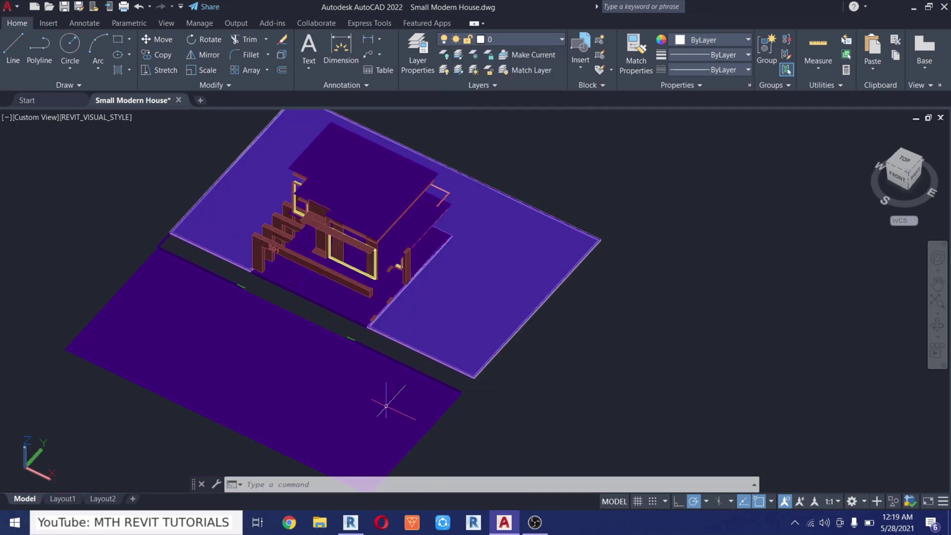
Select the large road slab in front of the house and assign it to layer 005 Road
middle_click_drag(327, 395, 208, 413, "shift")
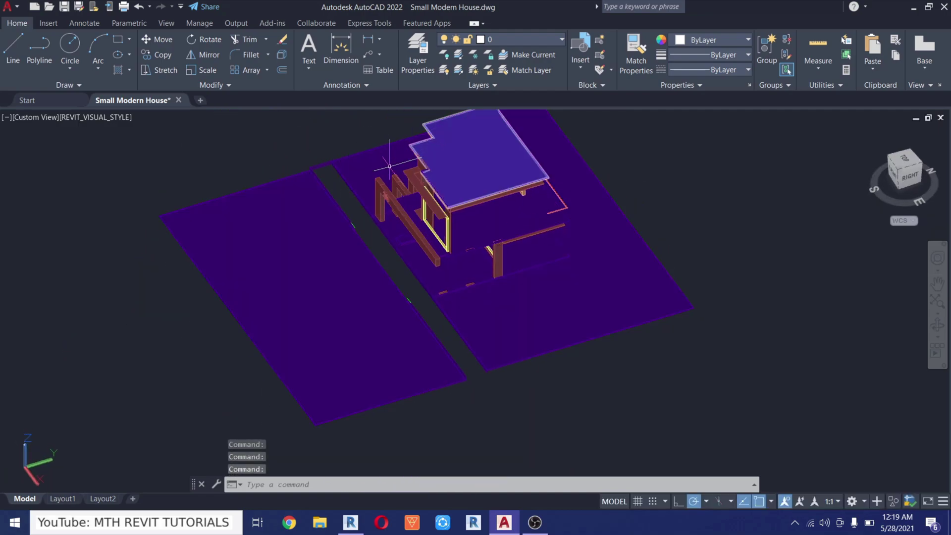
middle_click_drag(335, 331, 384, 327, "shift")
scroll(535, 313, "up", 5)
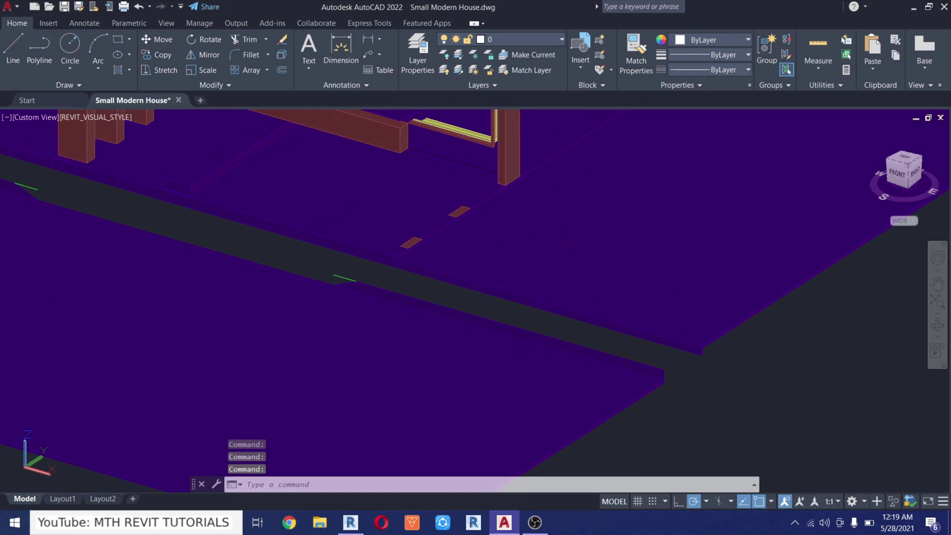
left_click(773, 418)
left_click(564, 288)
scroll(512, 374, "down", 6)
middle_click_drag(347, 366, 421, 399, "shift")
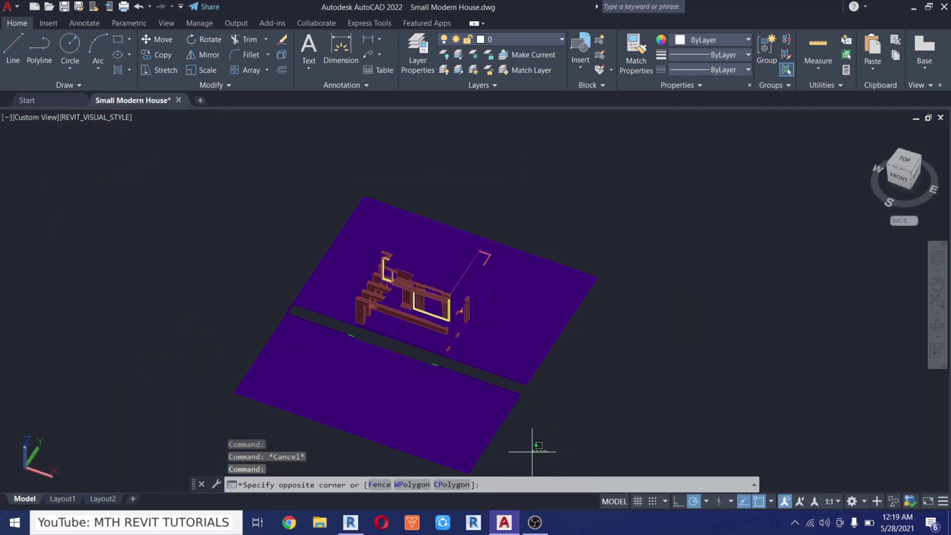
left_click(545, 450)
left_click(471, 416)
left_click(547, 39)
left_click(542, 130)
Select the sidewalk parts and assign them to layer 004 Sidewalk
scroll(291, 321, "up", 5)
middle_click_drag(291, 321, 477, 198)
scroll(428, 261, "up", 3)
left_click(484, 201)
left_click(408, 174)
middle_click_drag(386, 296, 366, 297, "shift")
scroll(371, 296, "down", 4)
middle_click_drag(371, 296, 296, 286)
left_click(546, 40)
left_click(526, 117)
key("Escape")
Select the lawn surface of the lot and assign it to layer 006 Grass
left_click(610, 276)
left_click(547, 39)
left_click(526, 143)
Examine the parts still on the exported layers around the driveway and the front frame
left_click(548, 276)
left_click(587, 371)
left_click(541, 403)
scroll(331, 301, "up", 2)
middle_click_drag(331, 300, 383, 330)
scroll(418, 306, "up", 2)
left_click(348, 310)
scroll(324, 332, "up", 5)
middle_click_drag(470, 253, 550, 244, "shift")
scroll(451, 331, "down", 5)
key("Escape")
key("Escape")
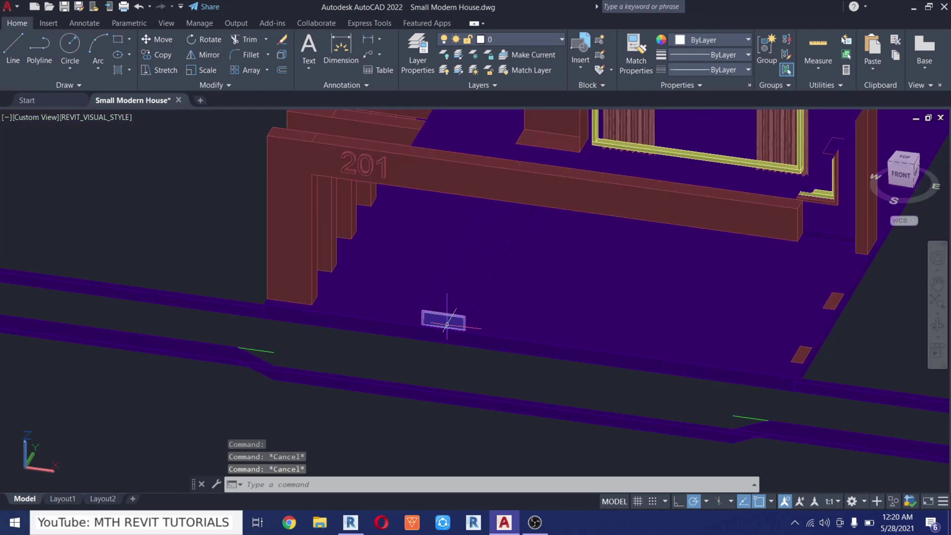
Select the remaining A-GENM frame pieces, leaving out the upper-storey parts, and move them to layer 003 Marble
middle_click_drag(448, 327, 428, 421)
left_click(307, 303)
scroll(308, 303, "down", 4)
middle_click_drag(211, 303, 259, 318, "shift")
scroll(259, 319, "up", 3)
right_click(350, 335)
left_click(424, 223)
scroll(322, 302, "down", 4)
scroll(360, 297, "up", 2)
middle_click_drag(414, 312, 407, 241, "shift")
left_click(495, 173, "shift")
left_click(324, 208, "shift")
left_click(527, 40)
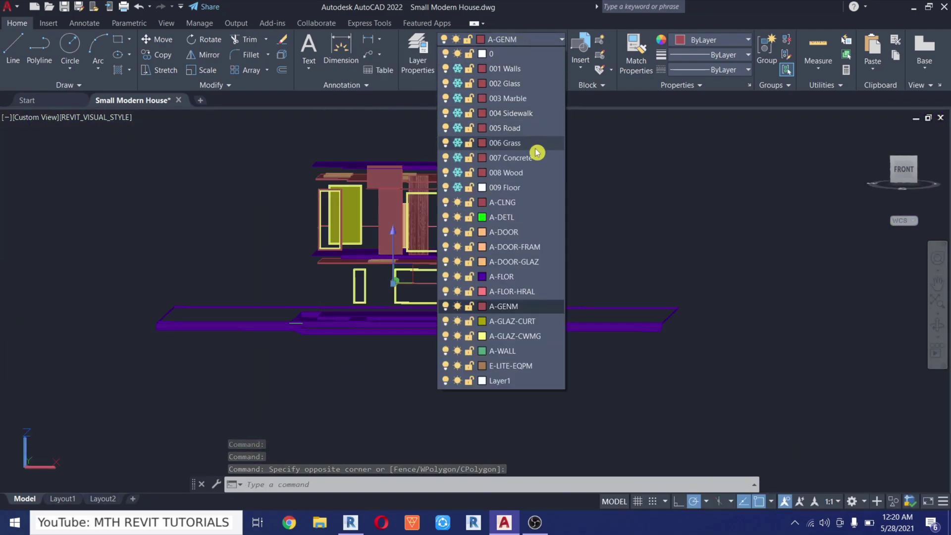
left_click(527, 98)
key("Escape")
Select the remaining wood part of the house and assign it to layer 008 Wood
middle_click_drag(560, 281, 426, 269, "shift")
scroll(321, 208, "up", 2)
left_click(347, 168)
left_click(492, 39)
left_click(538, 176)
left_click(758, 232)
middle_click_drag(758, 231, 433, 269, "shift")
key("Escape")
key("Escape")
Select a remaining floor surface together with all similar objects and move them to layer 009 Floor
middle_click_drag(545, 267, 466, 317, "shift")
left_click(419, 268)
right_click(419, 267)
left_click(458, 396)
left_click(511, 40)
left_click(525, 187)
left_click(534, 228)
scroll(535, 228, "down", 5)
key("Escape")
key("Escape")
key("Escape")
Select every object still visible and assign them all to layer 009 Floor
left_click(498, 40)
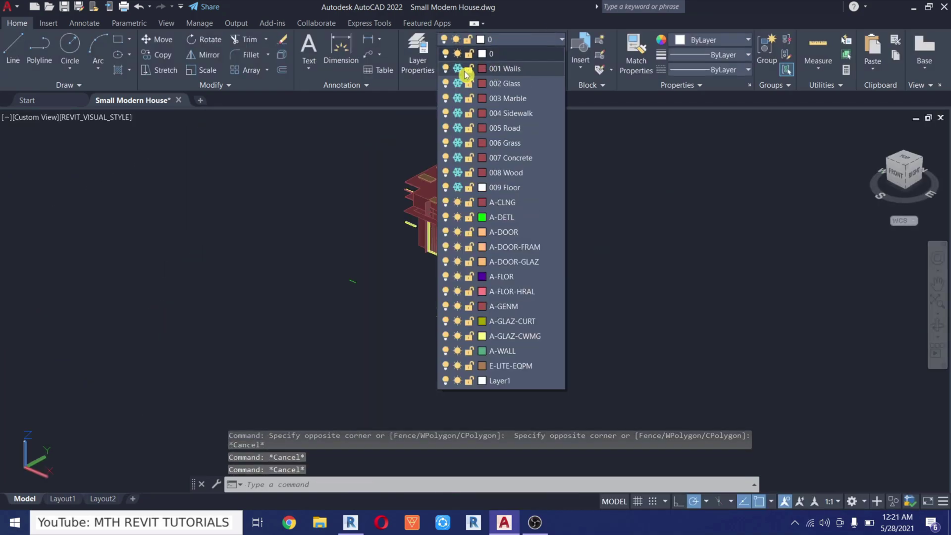
left_click(623, 225)
key("Escape")
scroll(501, 172, "up", 2)
left_click(607, 413)
left_click(270, 139)
left_click(500, 39)
left_click(536, 193)
key("Escape")
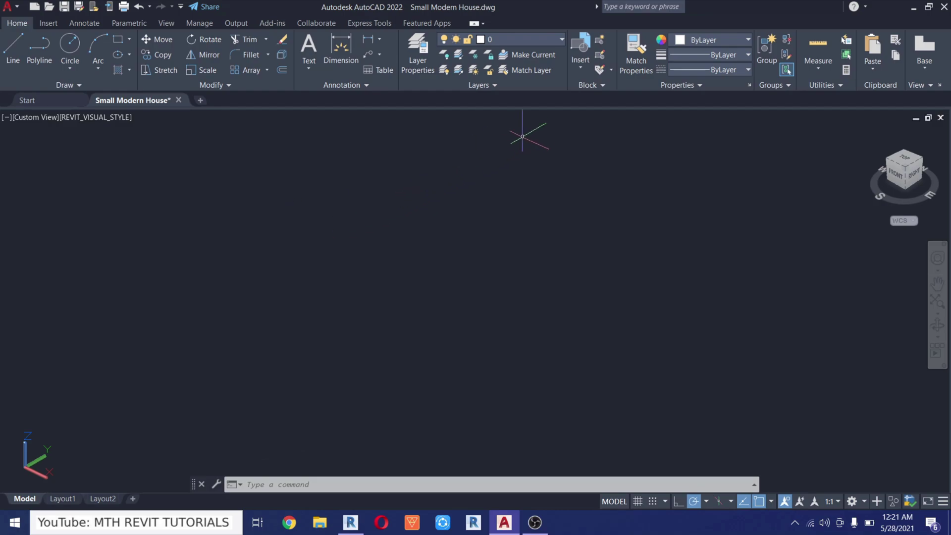
Thaw the numbered material layers from 001 Walls to 009 Floor
left_click(516, 42)
left_click(457, 84)
left_click(457, 98)
left_click(457, 113)
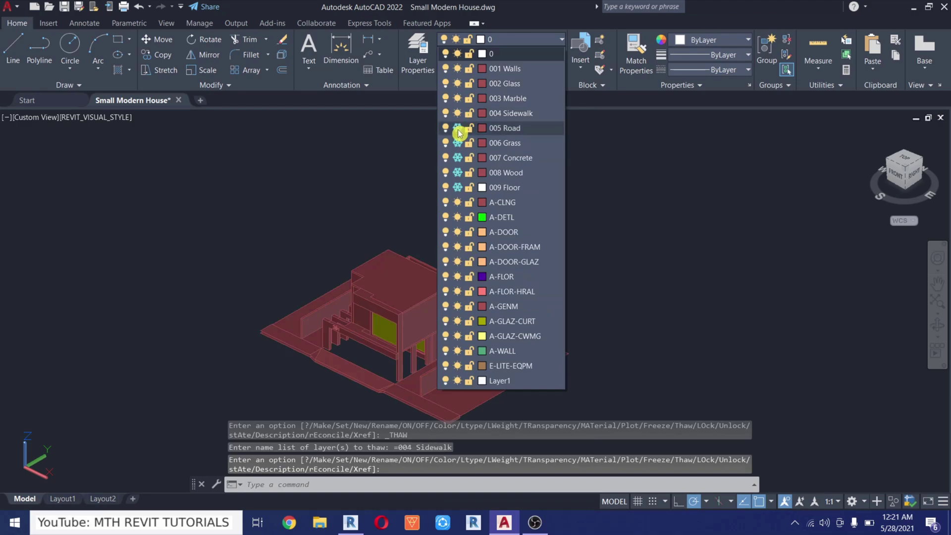
left_click(457, 128)
left_click(458, 143)
left_click(457, 172)
left_click(457, 187)
key("Escape")
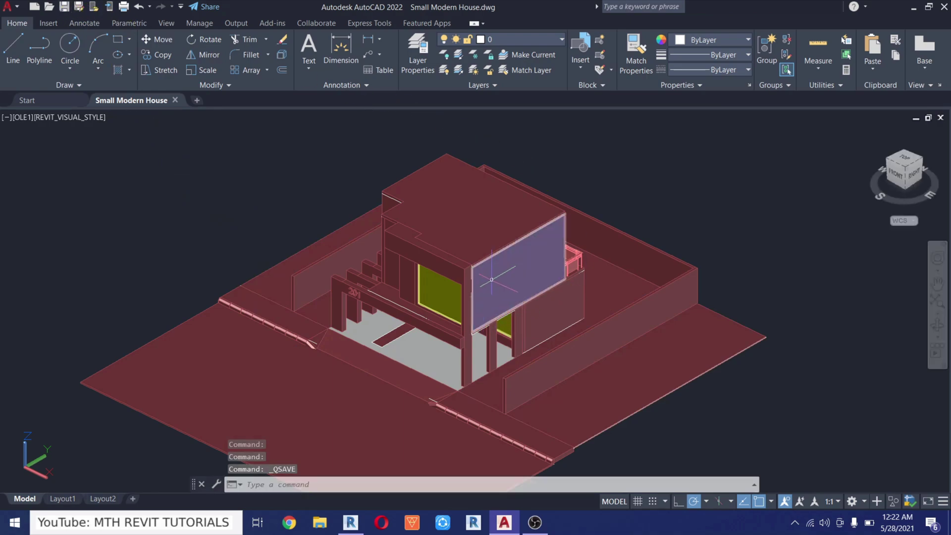
Switch to Revit and import Small Modern House.dwg with Auto - Center to Center positioning
left_click(352, 528)
middle_click_drag(555, 314, 454, 274)
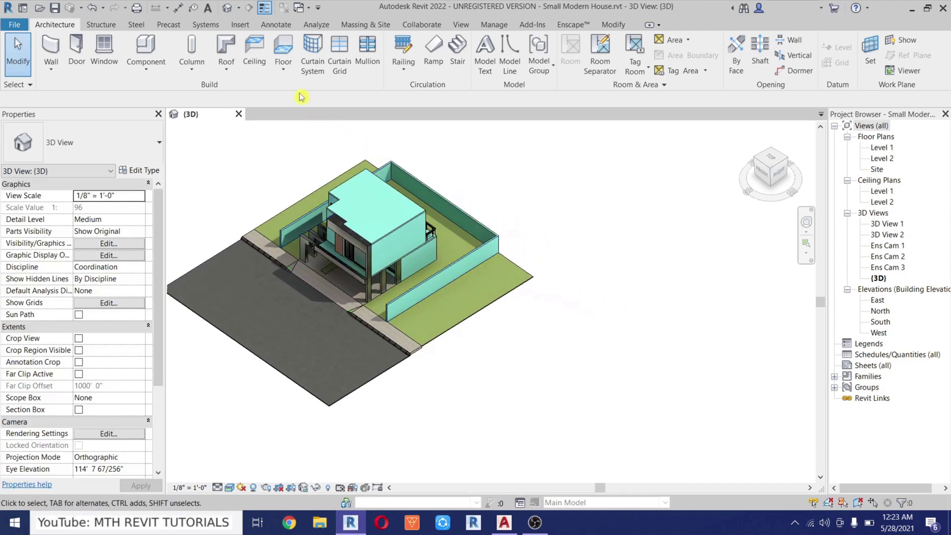
left_click(242, 25)
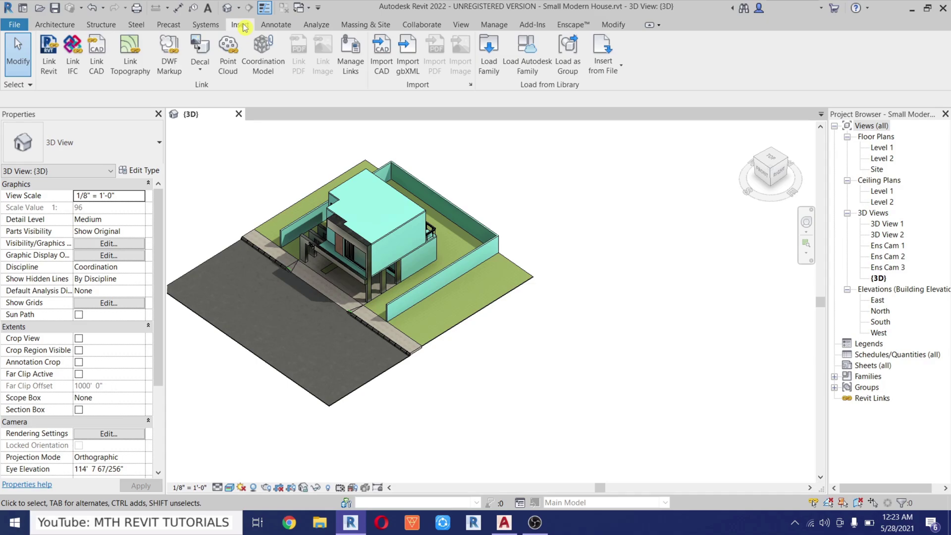
left_click(386, 73)
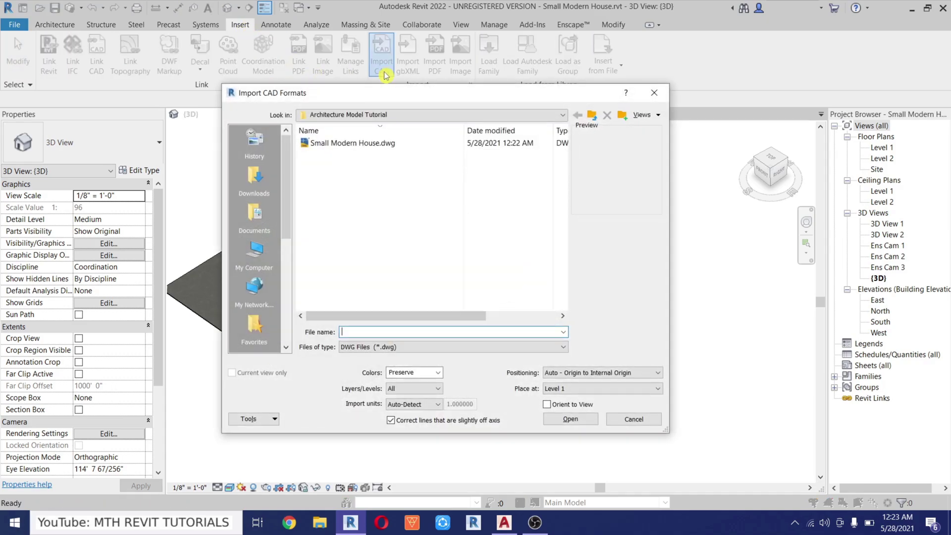
left_click(346, 143)
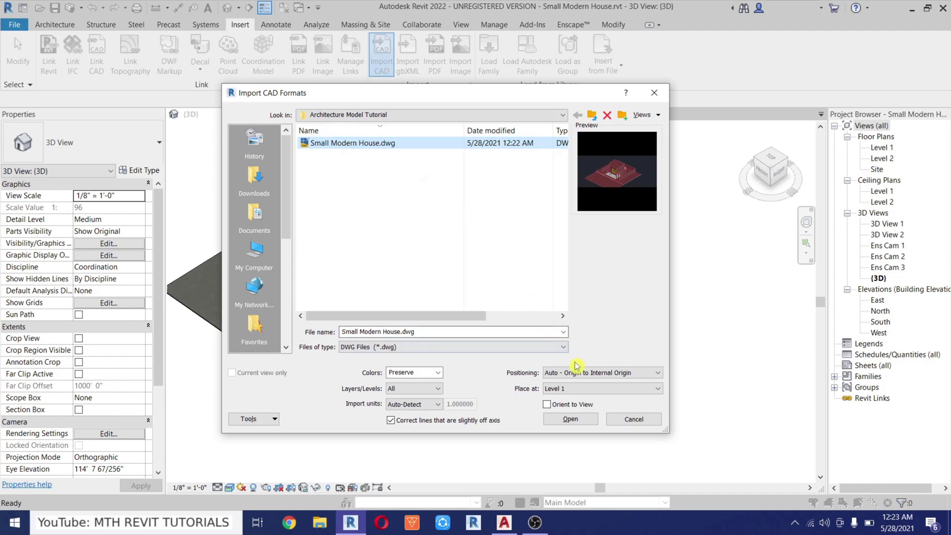
left_click(587, 376)
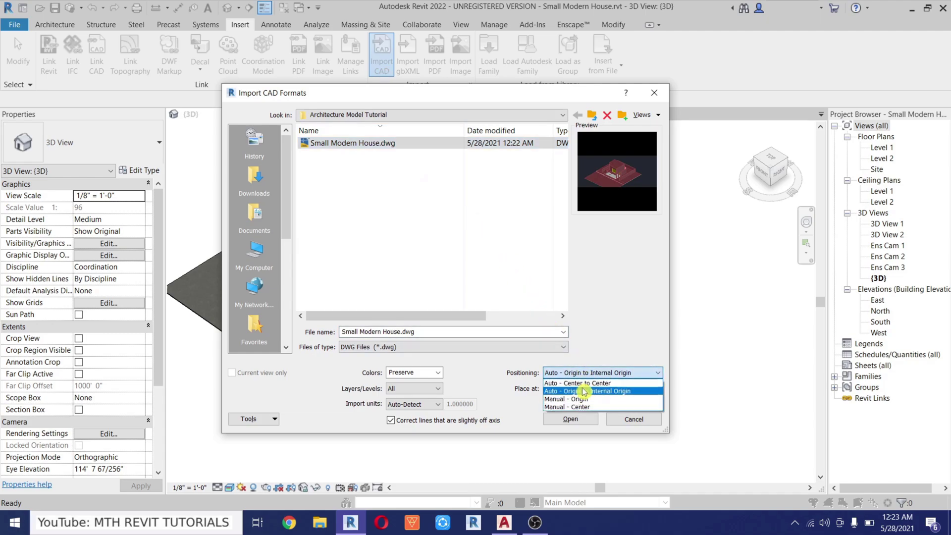
left_click(587, 382)
left_click(589, 419)
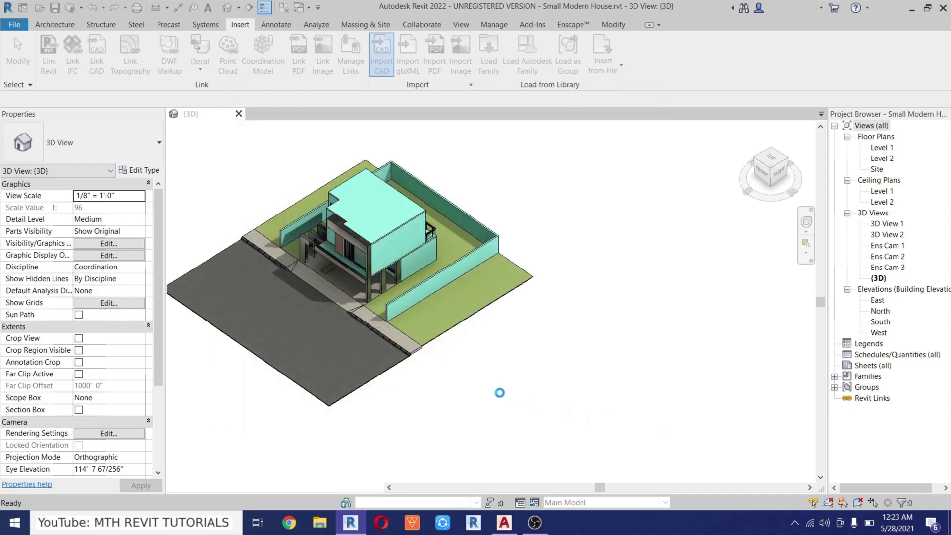
Select the imported Small Modern House.dwg model and move it clear of the original house, beside the lot
scroll(267, 250, "up", 5)
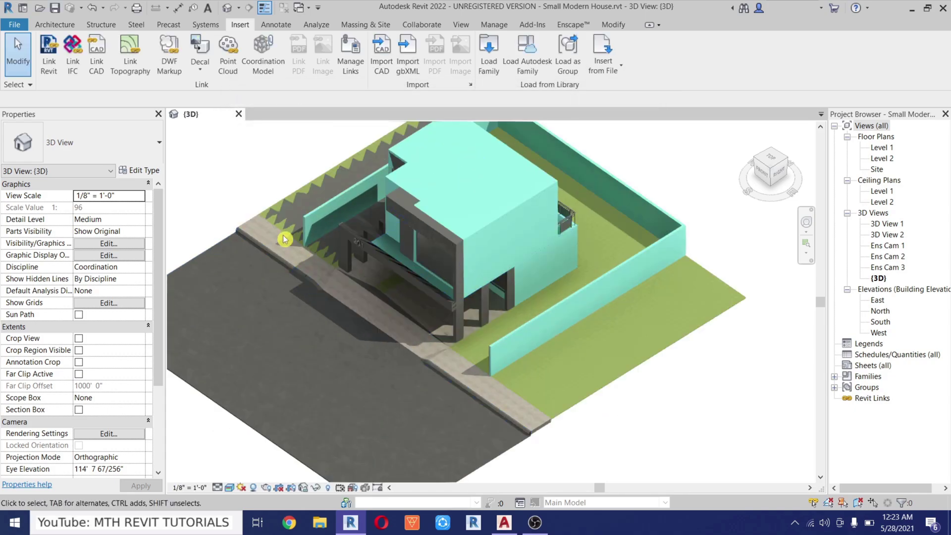
scroll(303, 260, "down", 2)
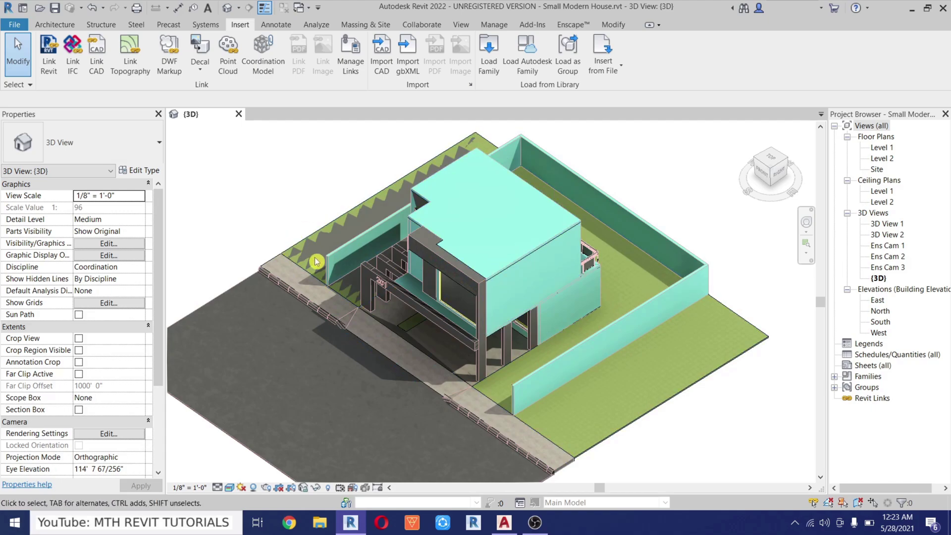
scroll(315, 261, "down", 3)
middle_click_drag(316, 261, 306, 262)
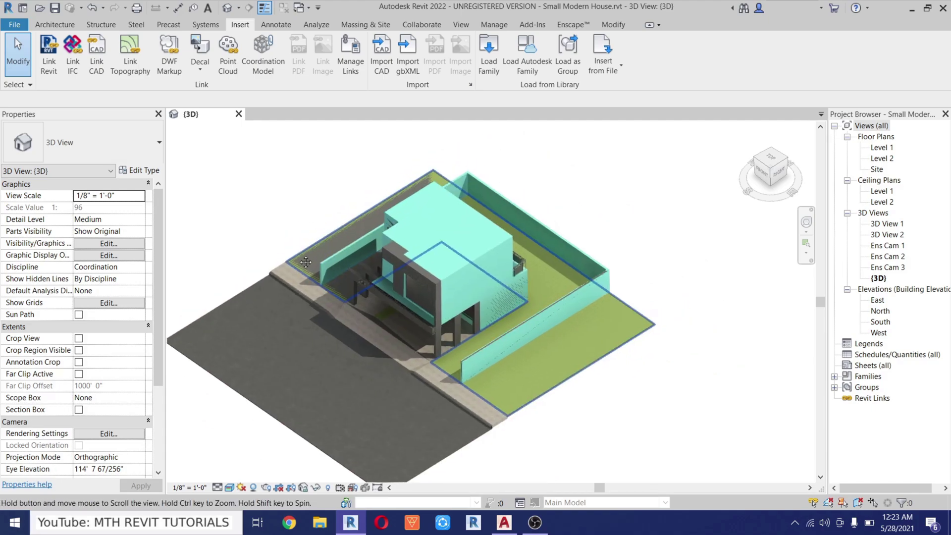
middle_click_drag(356, 211, 393, 144)
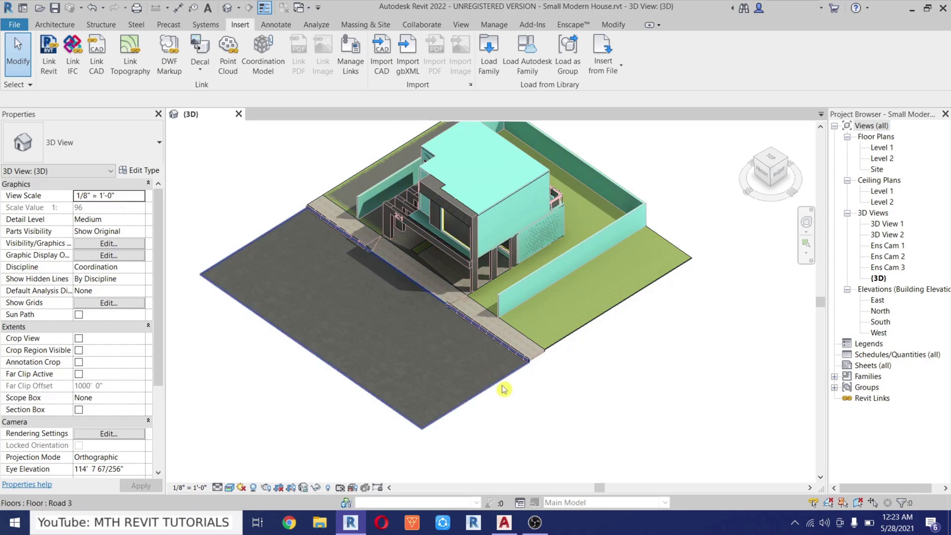
key("Tab")
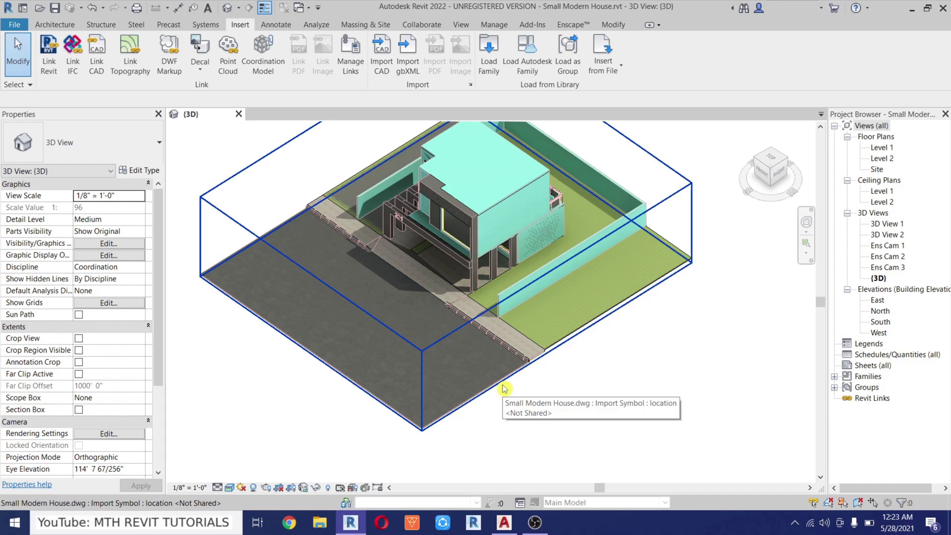
left_click(504, 389)
scroll(416, 355, "down", 4)
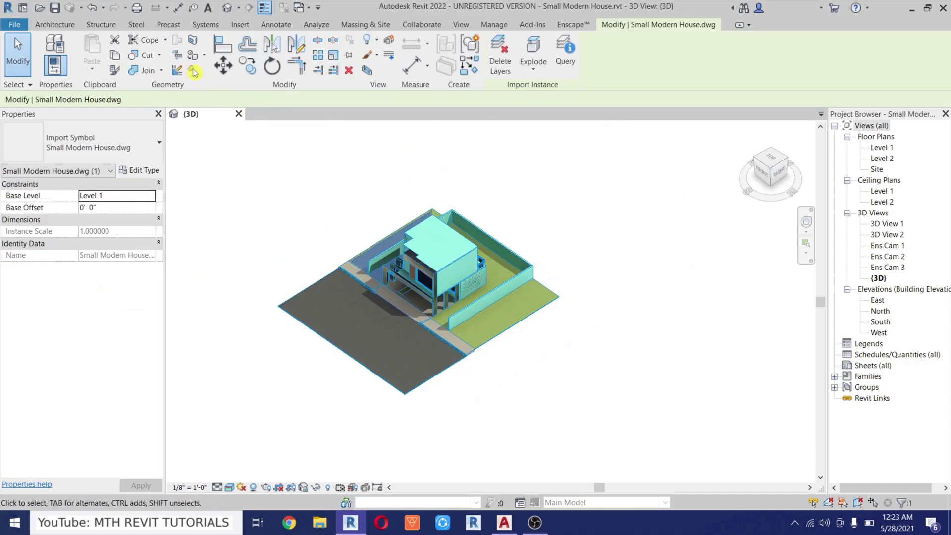
left_click(223, 66)
left_click(353, 305)
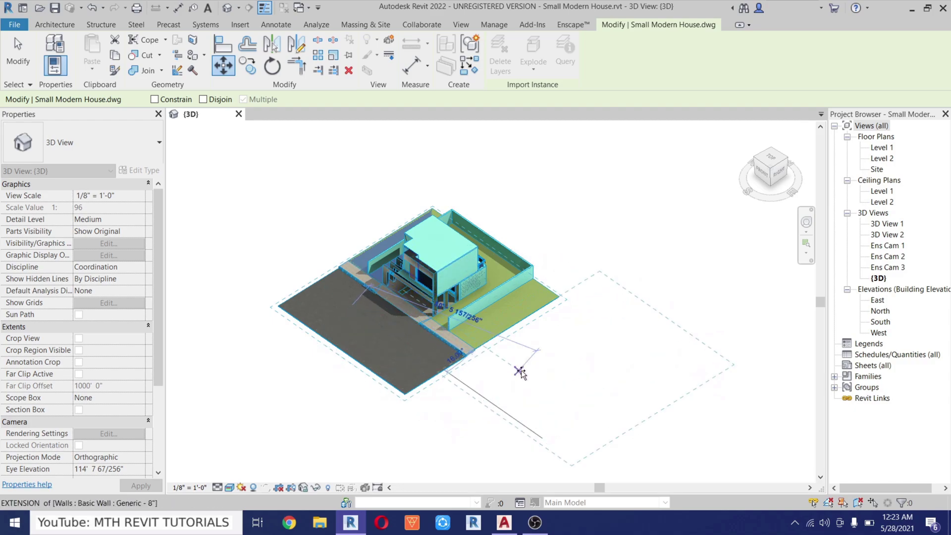
left_click(520, 365)
left_click(198, 211)
Open the object styles for imported objects and expand Small Modern House.dwg to review layers 001 Walls to 009 Floor
scroll(501, 374, "up", 5)
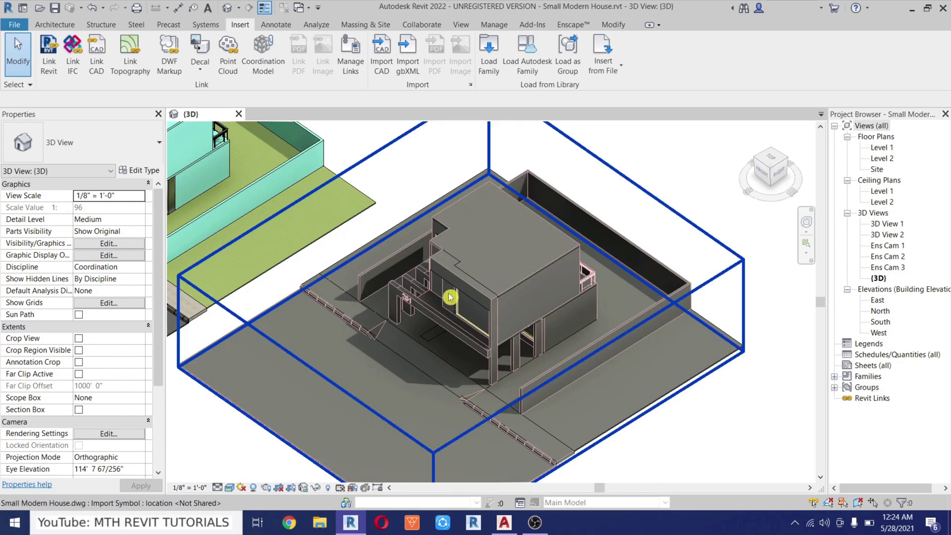
scroll(452, 302, "up", 2)
scroll(493, 355, "down", 4)
middle_click_drag(430, 354, 507, 272, "shift")
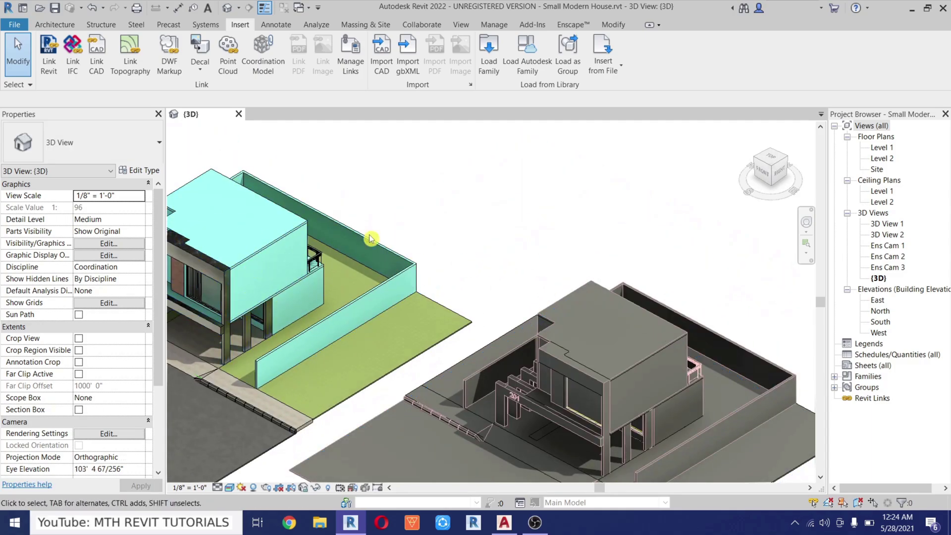
middle_click_drag(569, 355, 481, 307)
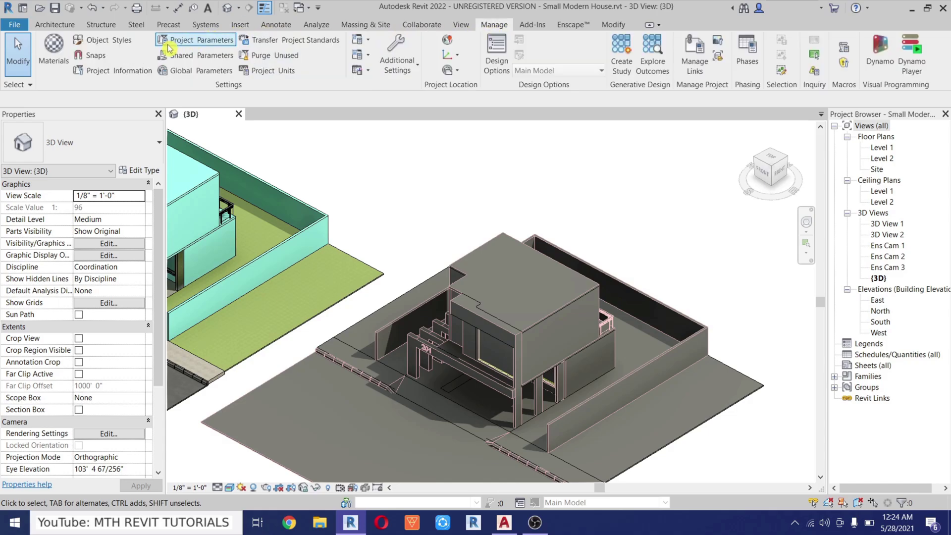
left_click(104, 44)
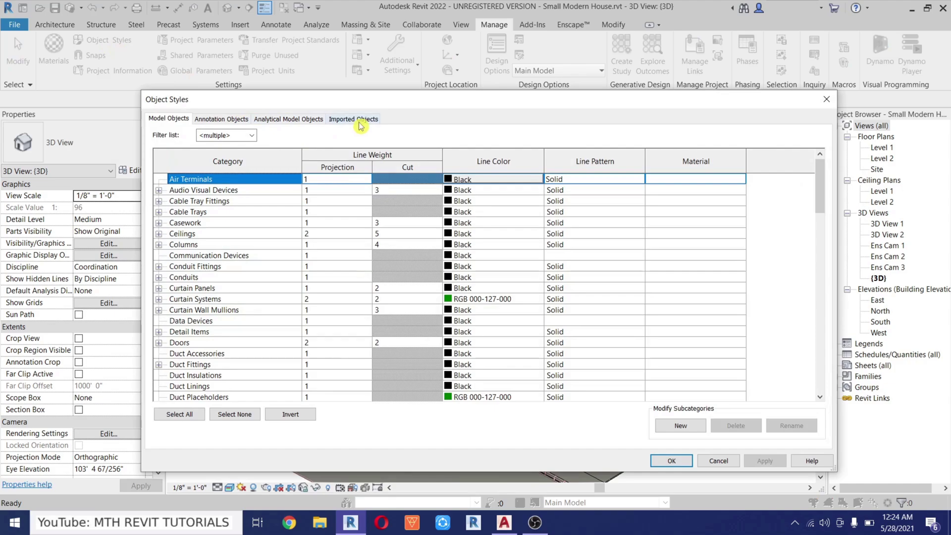
left_click(360, 122)
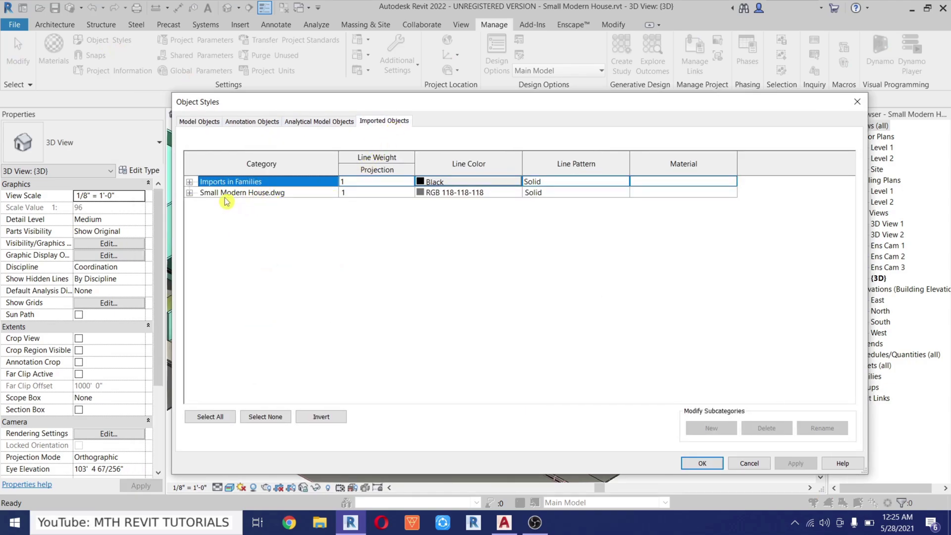
left_click(189, 194)
left_click(231, 204)
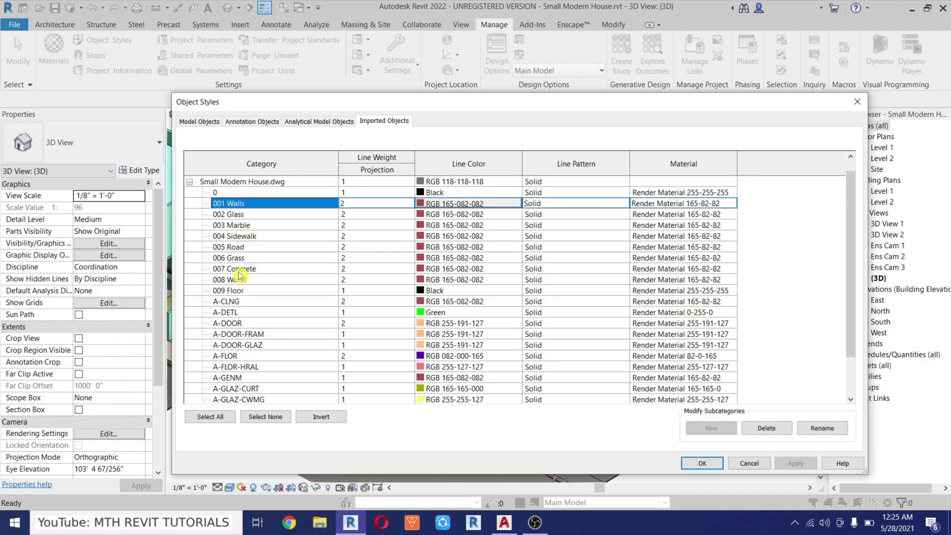
left_click(238, 293, "shift")
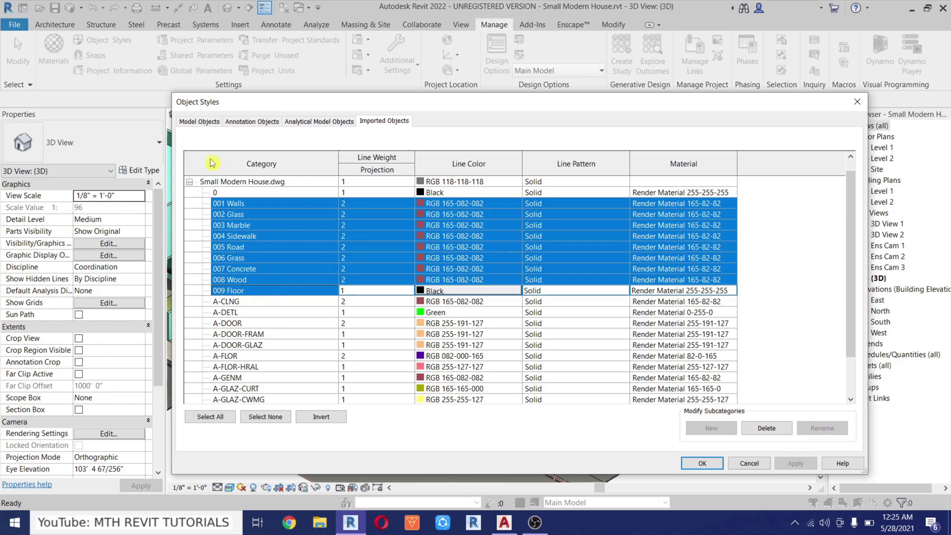
left_click(243, 213)
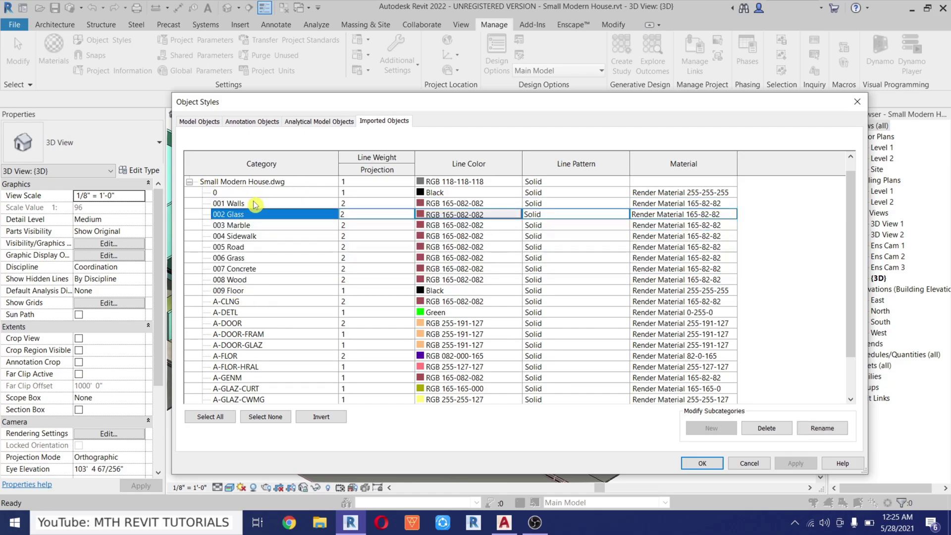
Assign the material 008 Wall Paint to the imported layer 001 Walls
left_click(277, 204)
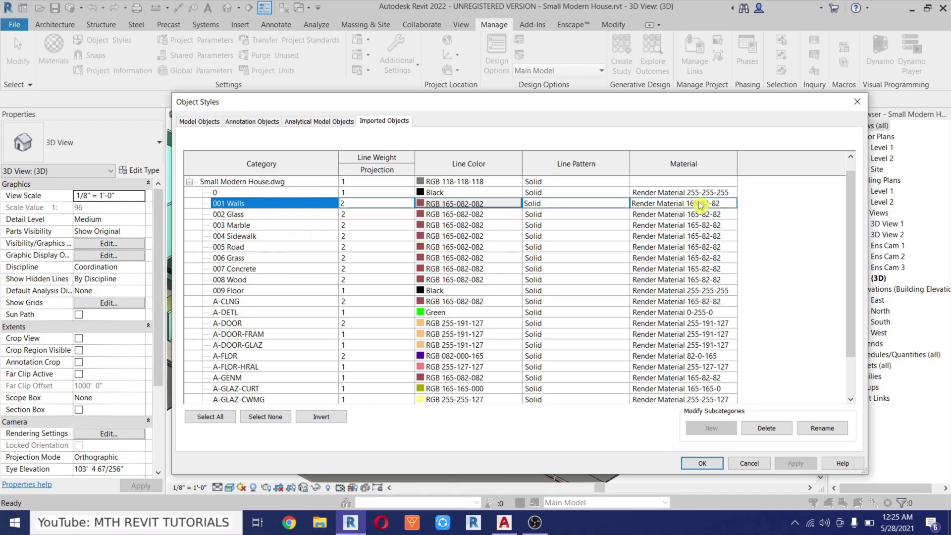
left_click(734, 205)
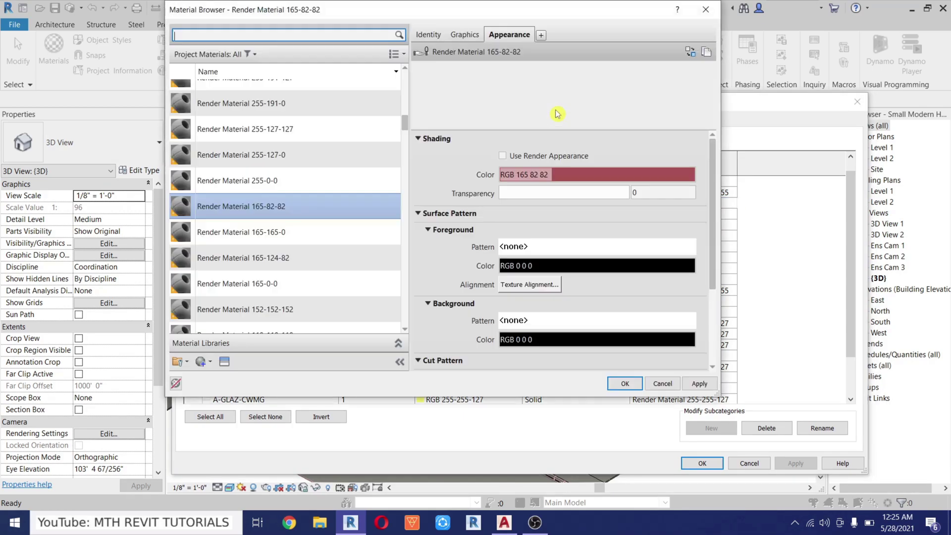
left_click_drag(346, 11, 341, 66)
scroll(376, 222, "up", 1)
left_click_drag(400, 177, 414, 377)
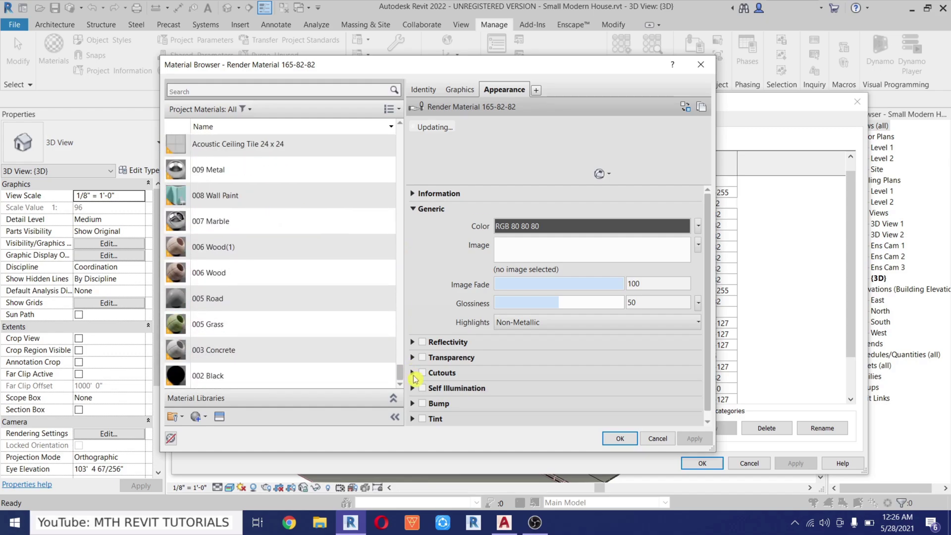
left_click(243, 194)
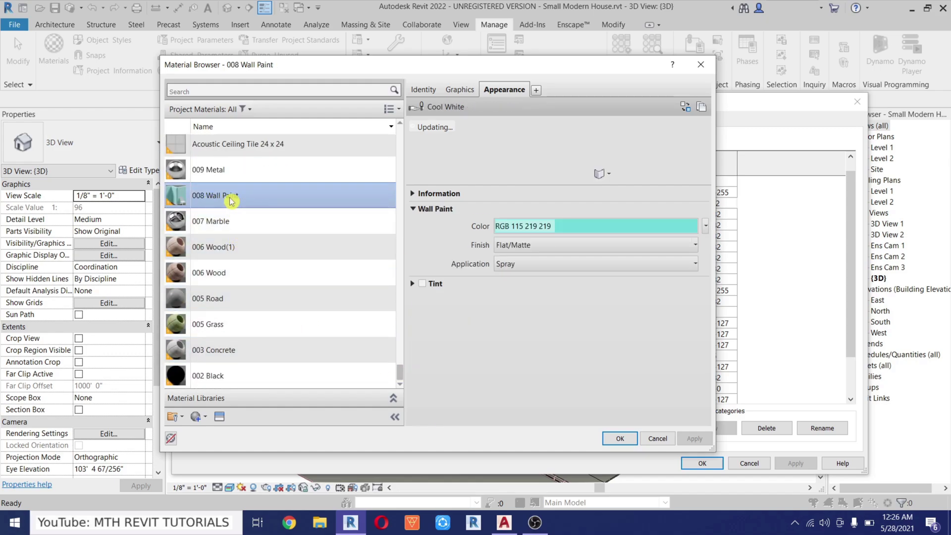
left_click(619, 439)
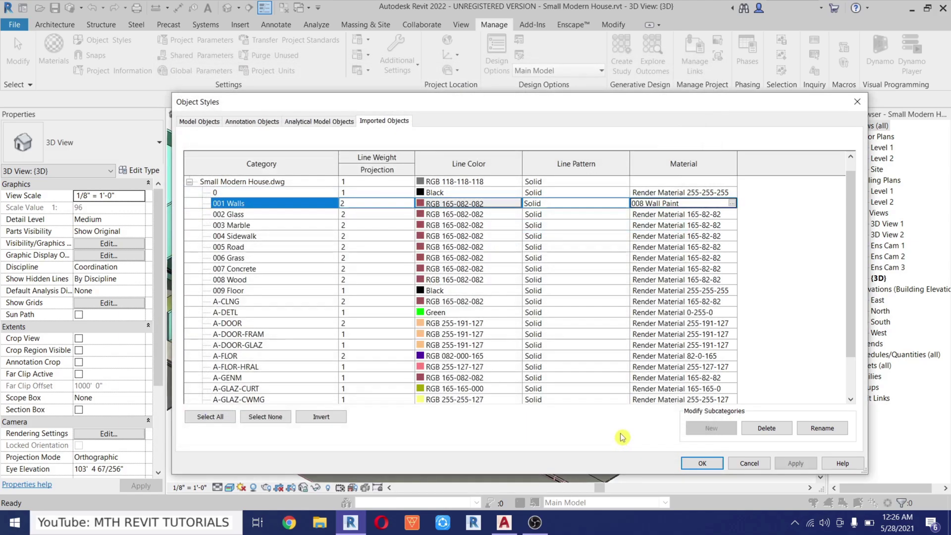
Assign the material Glass to the imported layer 002 Glass
left_click(728, 215)
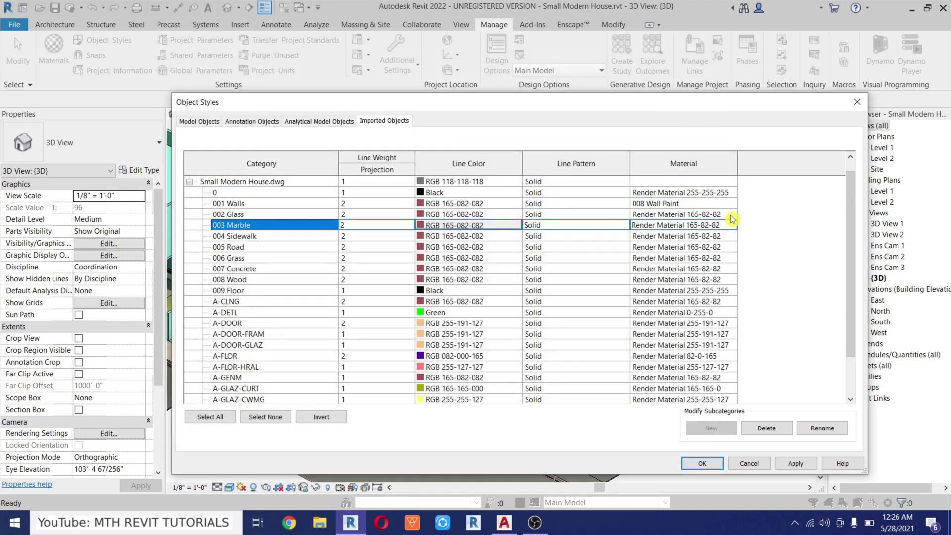
left_click(732, 215)
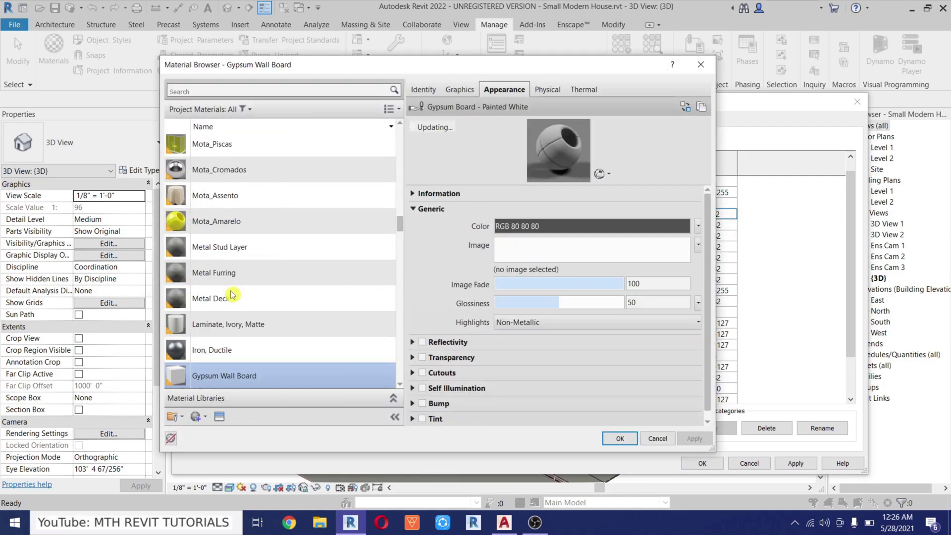
scroll(257, 326, "down", 3)
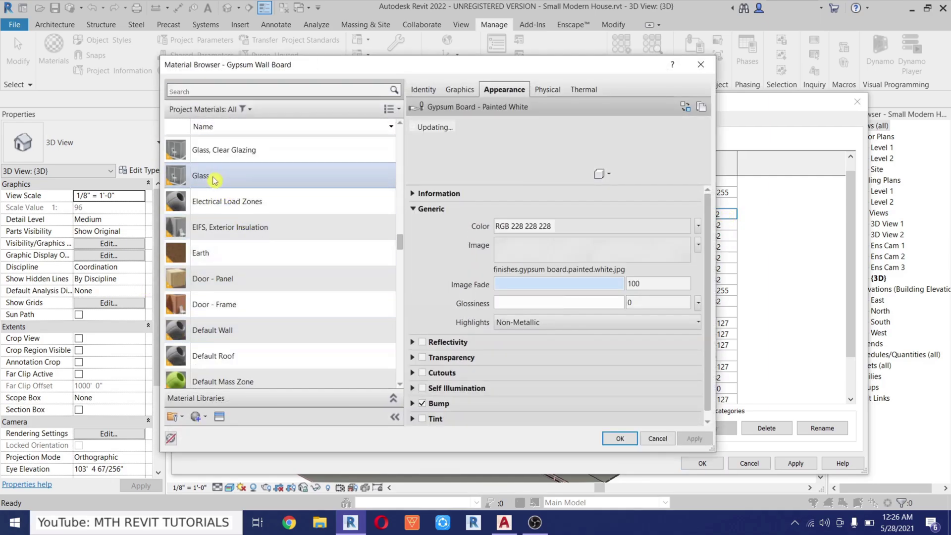
double_click(233, 175)
Assign the material 007 Marble to the imported layer 003 Marble
left_click(705, 226)
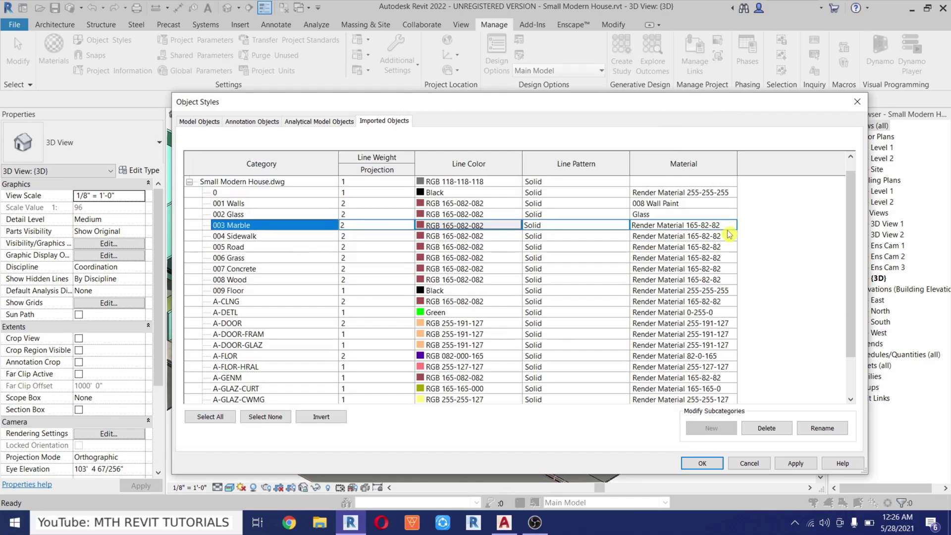
left_click(732, 225)
left_click_drag(400, 177, 400, 376)
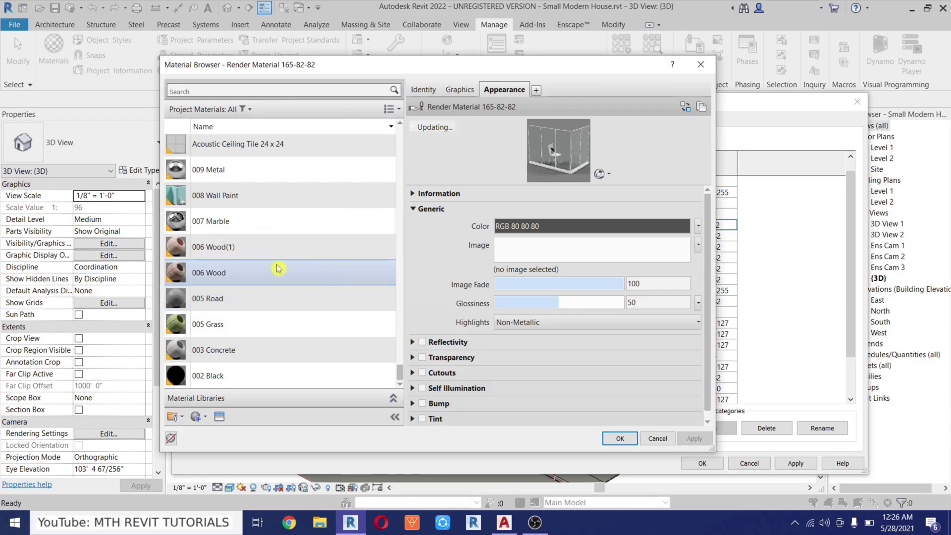
left_click(286, 224)
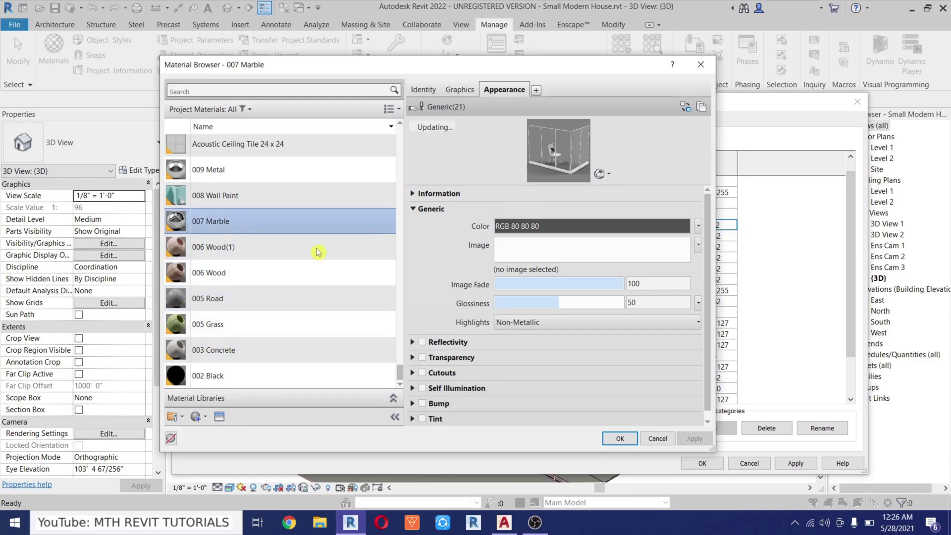
left_click(619, 438)
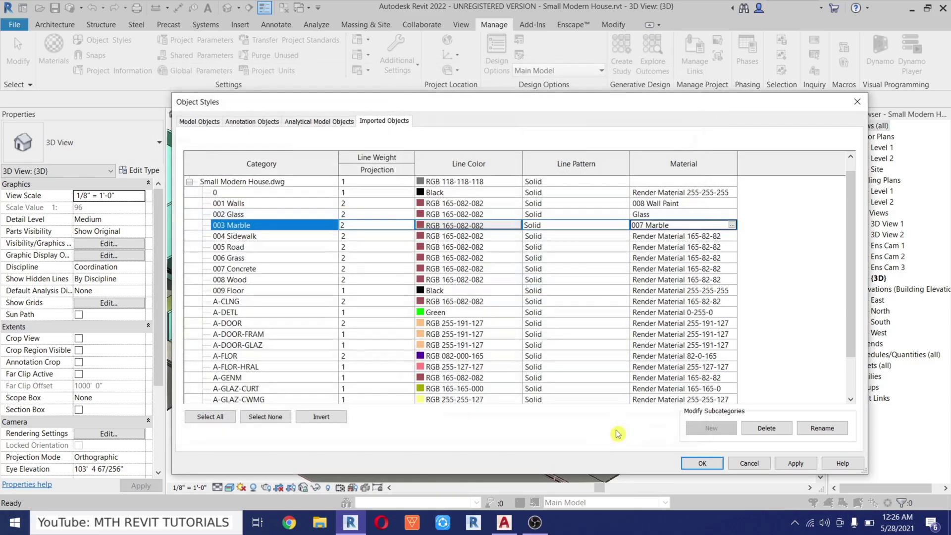
Search the project materials for "side" and assign Sidewalk 3 to the imported layer 004 Sidewalk
left_click(726, 237)
left_click(731, 236)
left_click(227, 92)
type("side")
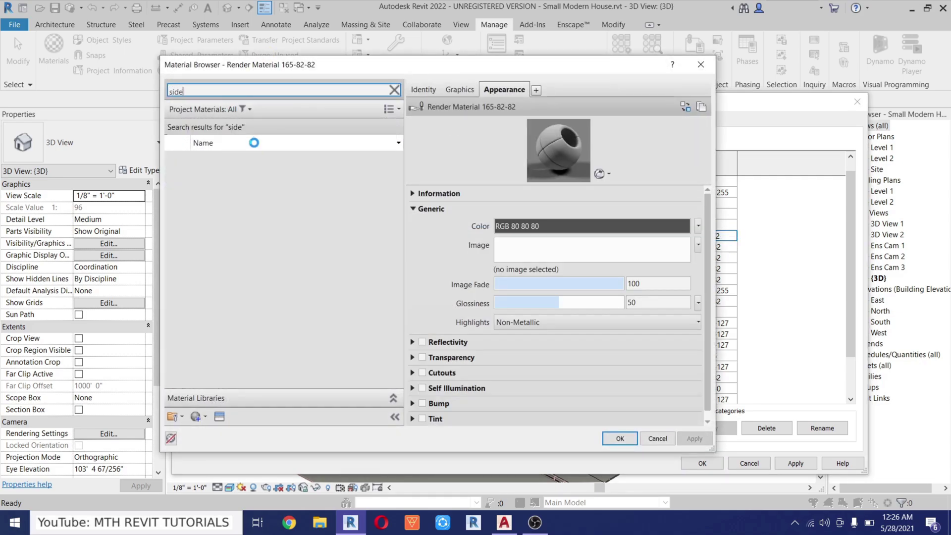
left_click(248, 164)
left_click(621, 437)
Search the project materials for "road", assign 005 Road to the imported layer 005 Road, and confirm the object styles
left_click(724, 246)
left_click(731, 247)
left_click(218, 92)
type("road")
left_click(240, 183)
left_click(698, 300)
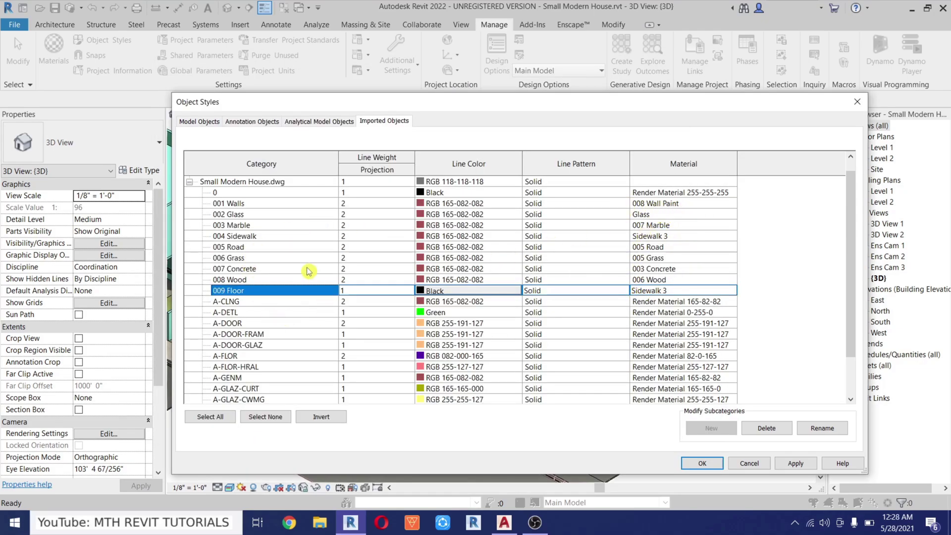
left_click(704, 463)
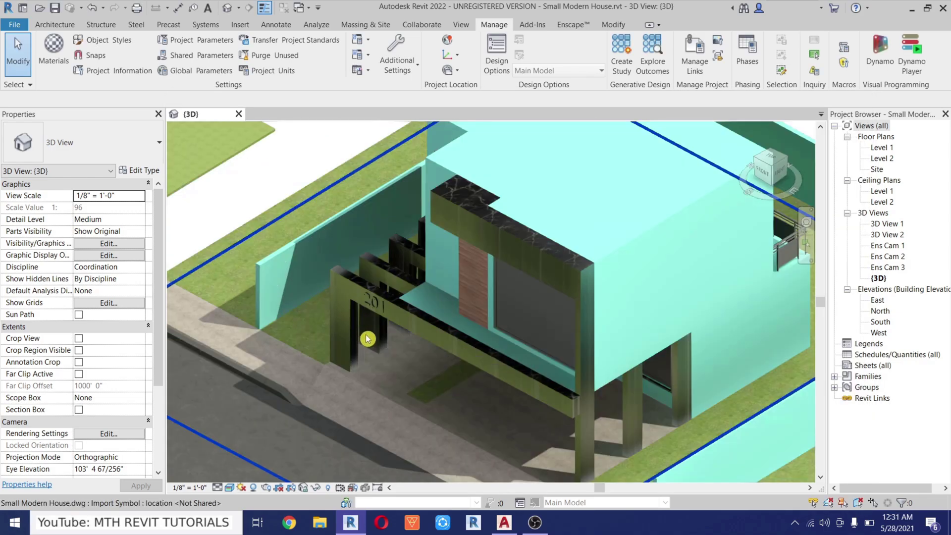
Select the imported Small Modern House.dwg model and open its type properties to review the import units and scale factor
scroll(446, 312, "down", 6)
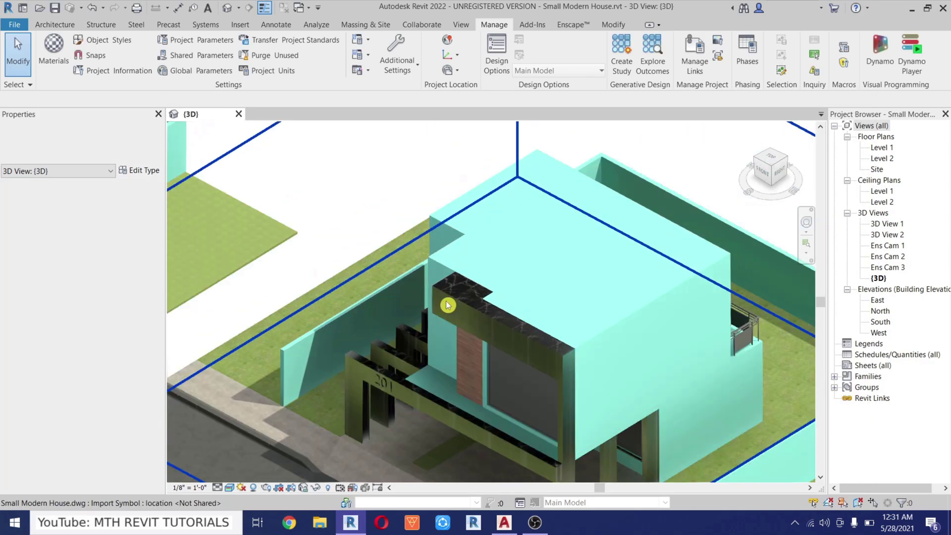
scroll(462, 322, "down", 4)
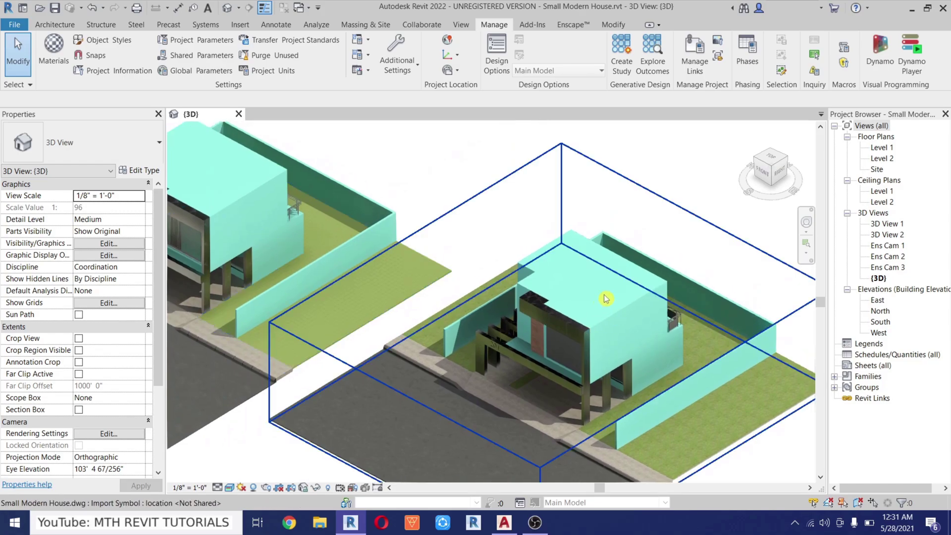
scroll(269, 333, "up", 4)
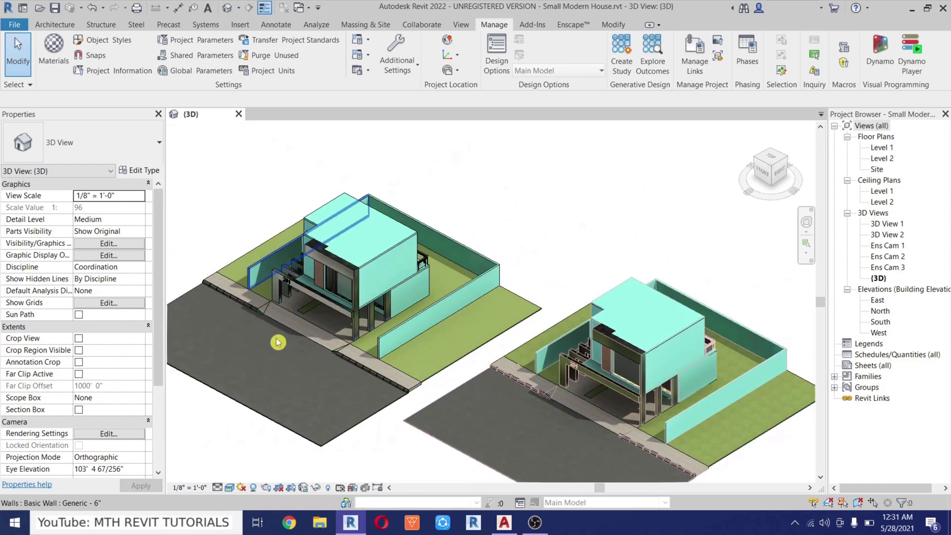
middle_click_drag(585, 372, 331, 331)
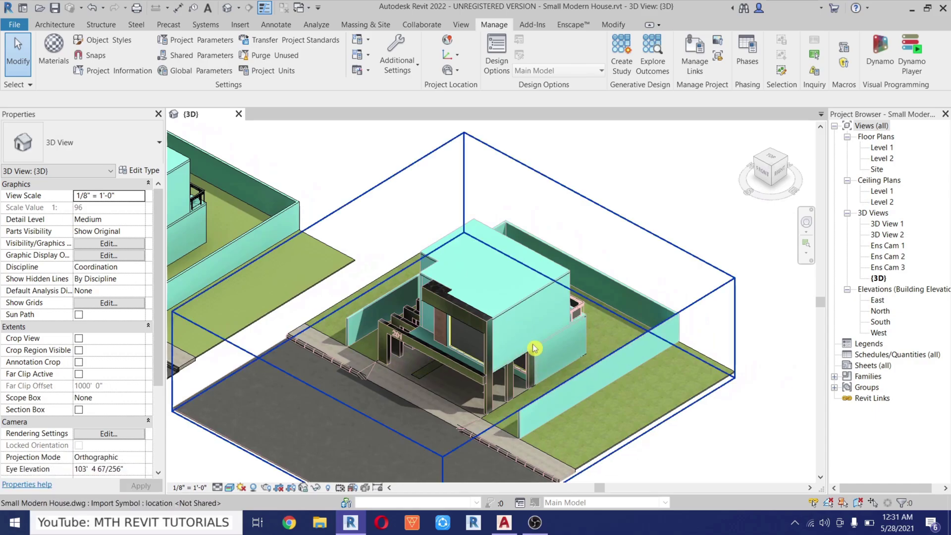
left_click(485, 315)
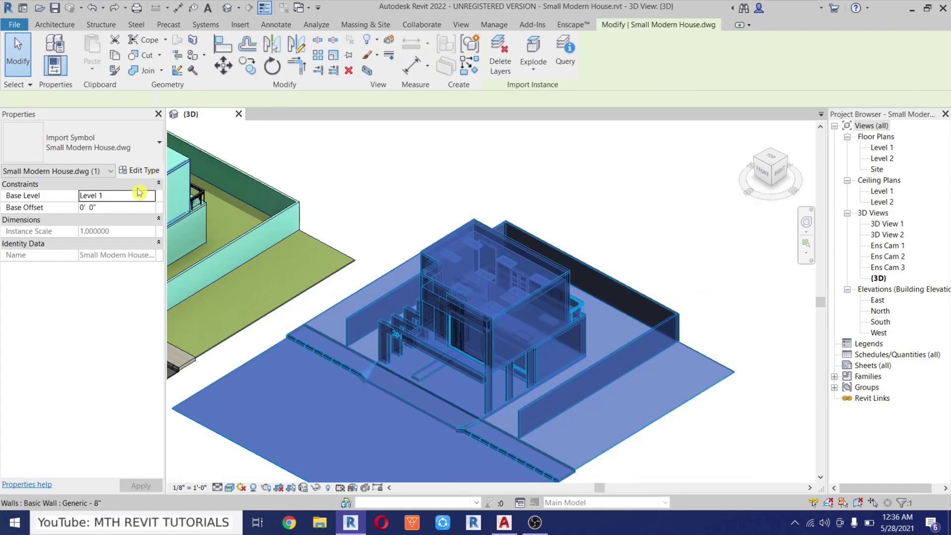
left_click(144, 170)
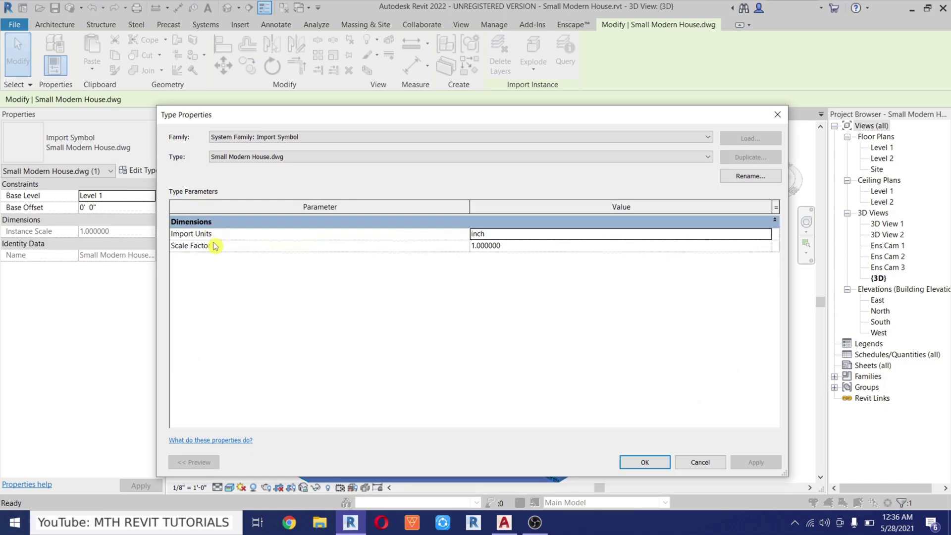
left_click(507, 246)
left_click_drag(427, 116, 413, 411)
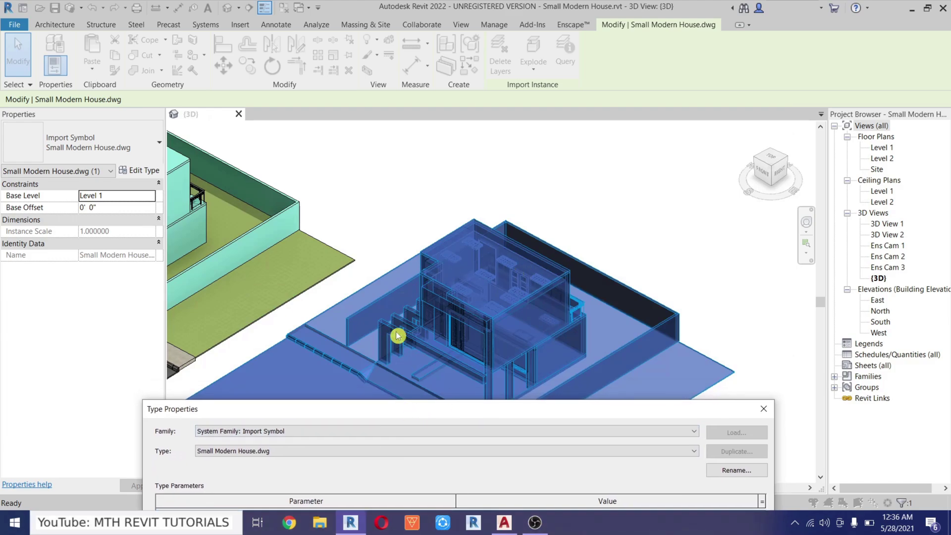
left_click_drag(400, 411, 434, 101)
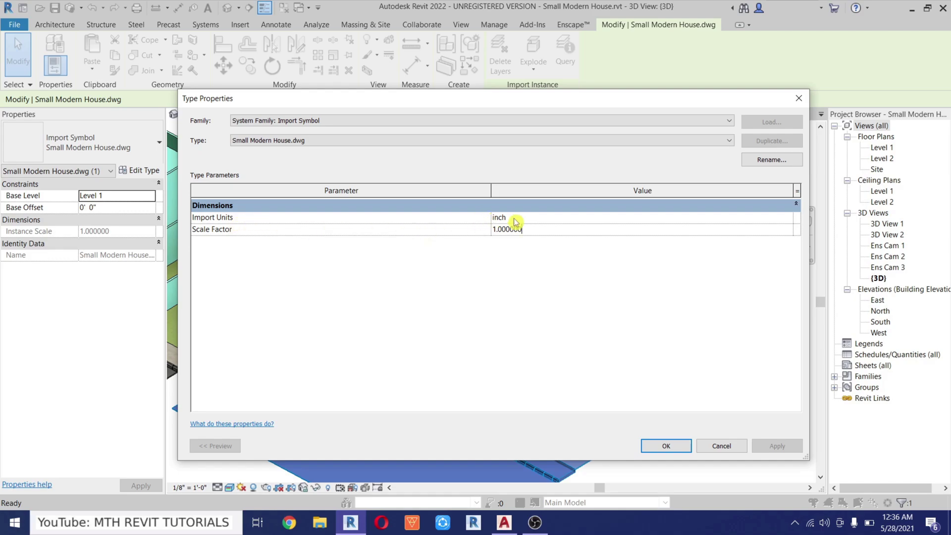
Keep the import units at inch, set the imported model's scale factor to 0.5 and apply it
left_click(790, 223)
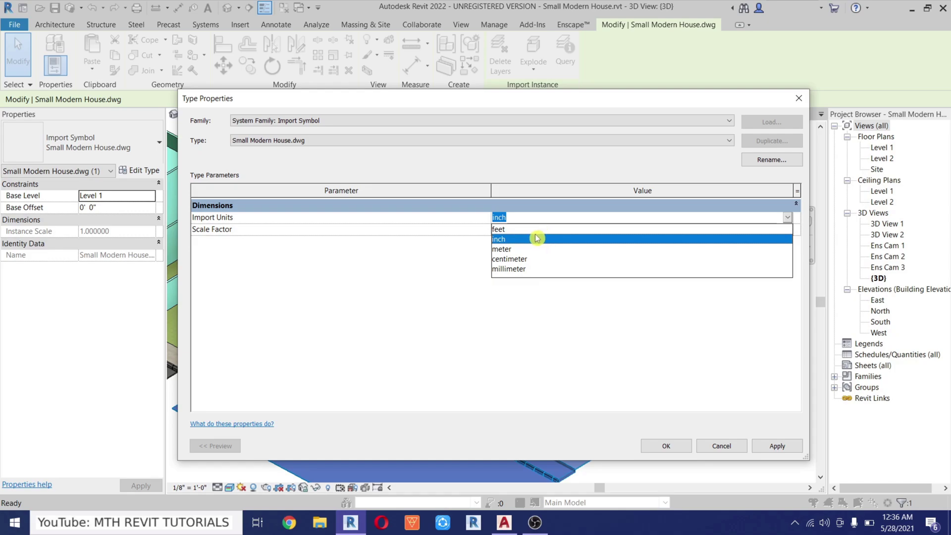
left_click(506, 240)
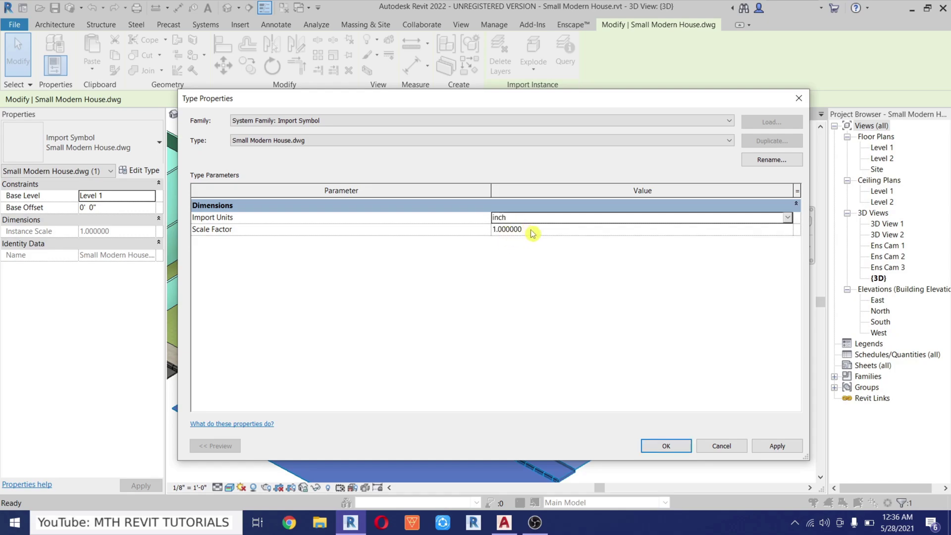
left_click(533, 231)
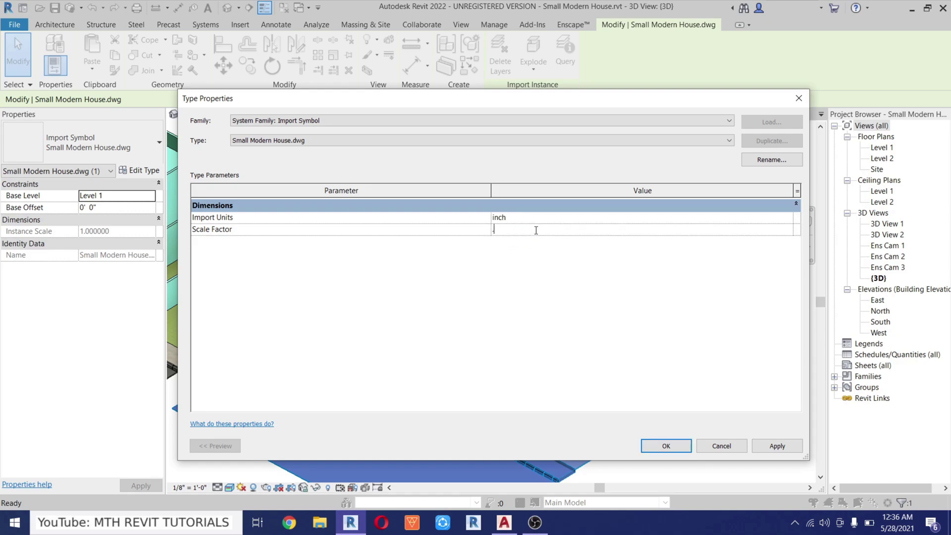
left_click(780, 447)
left_click_drag(525, 102, 925, 140)
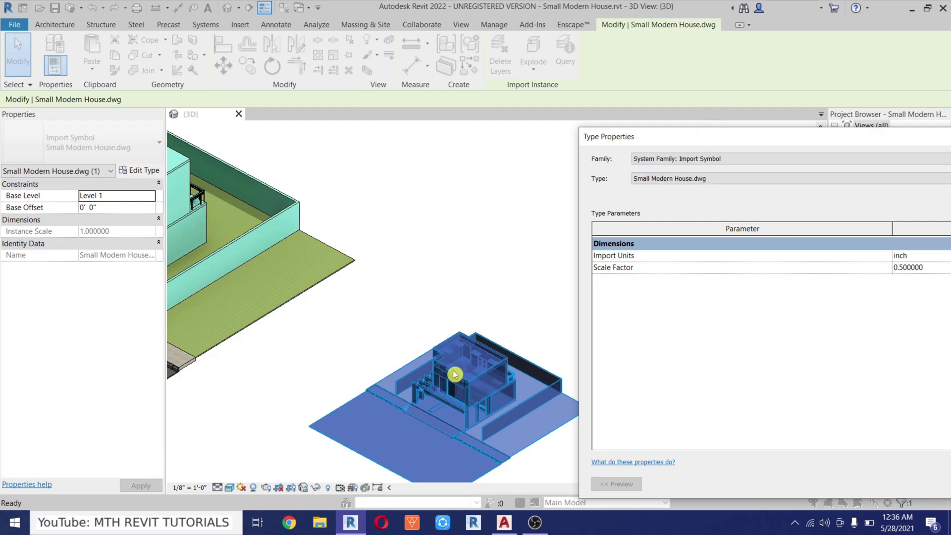
Set the imported model's scale factor to 0.07 and confirm the type properties
left_click_drag(676, 137, 289, 121)
left_click(538, 252)
type(".07")
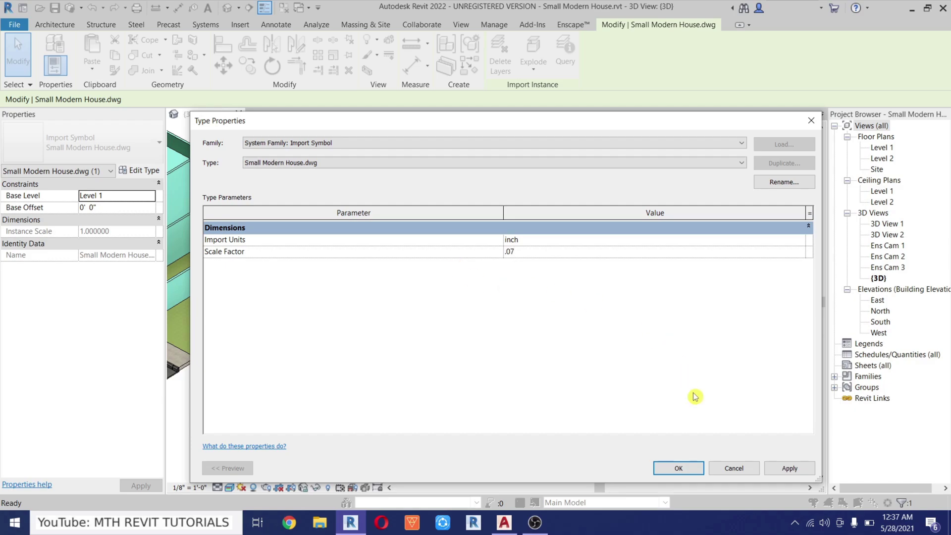
left_click(789, 468)
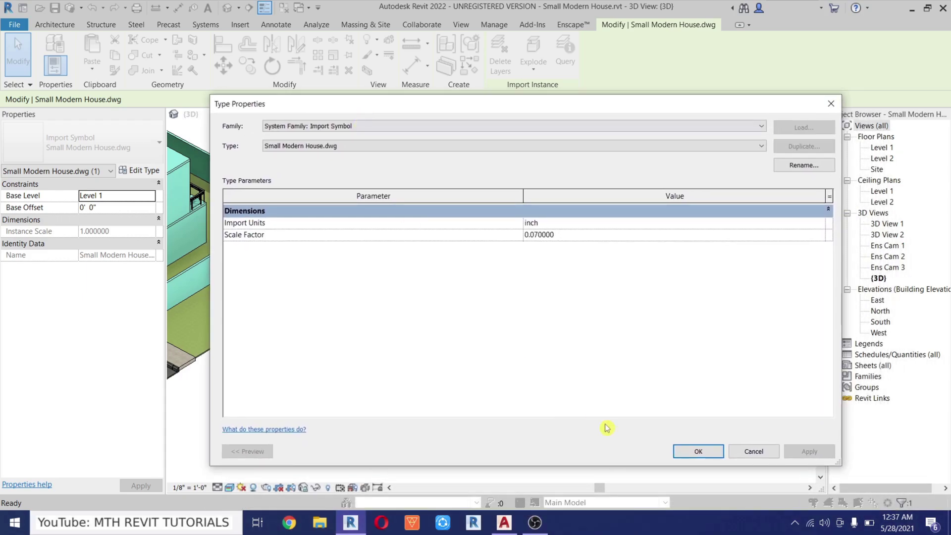
left_click(698, 452)
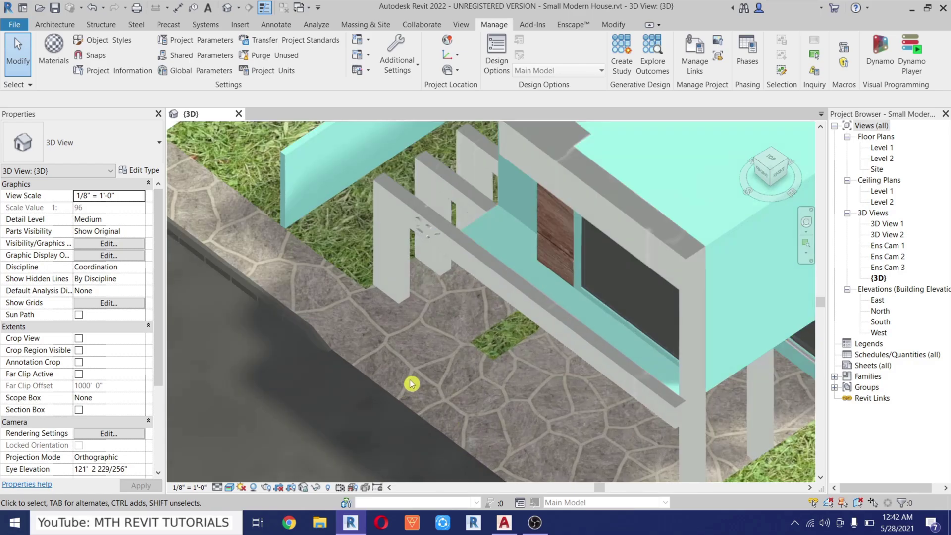
Open the object styles for imported objects again and expand the Small Modern House.dwg layers
middle_click_drag(296, 300, 332, 370)
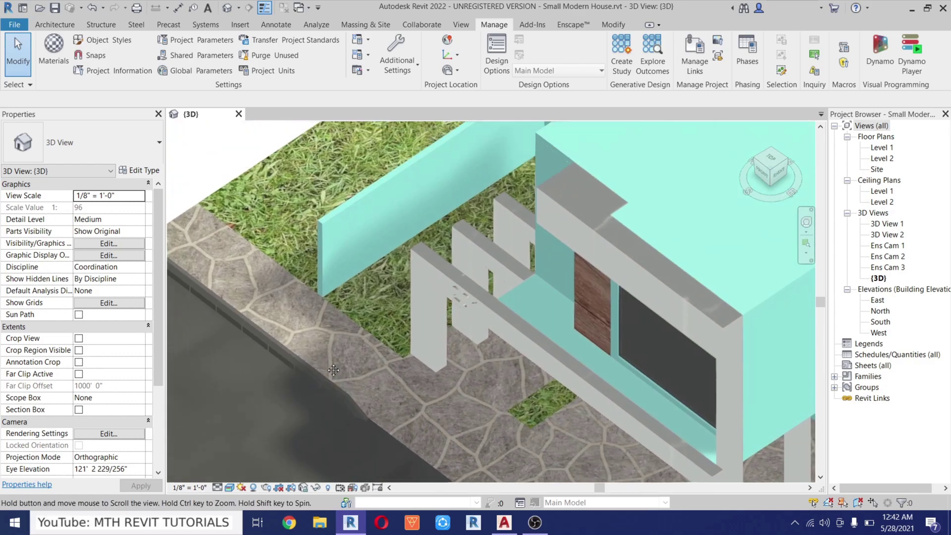
middle_click_drag(415, 381, 431, 359)
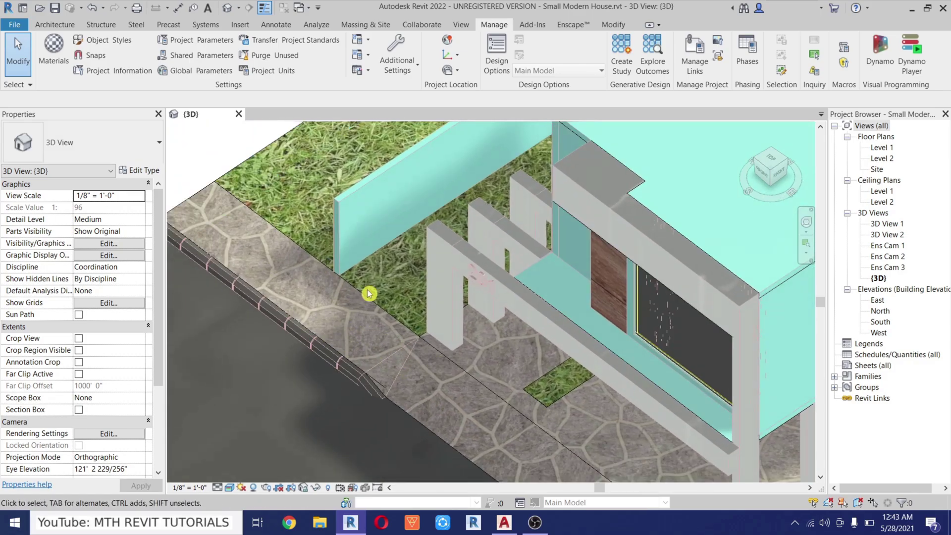
left_click(109, 41)
left_click(391, 123)
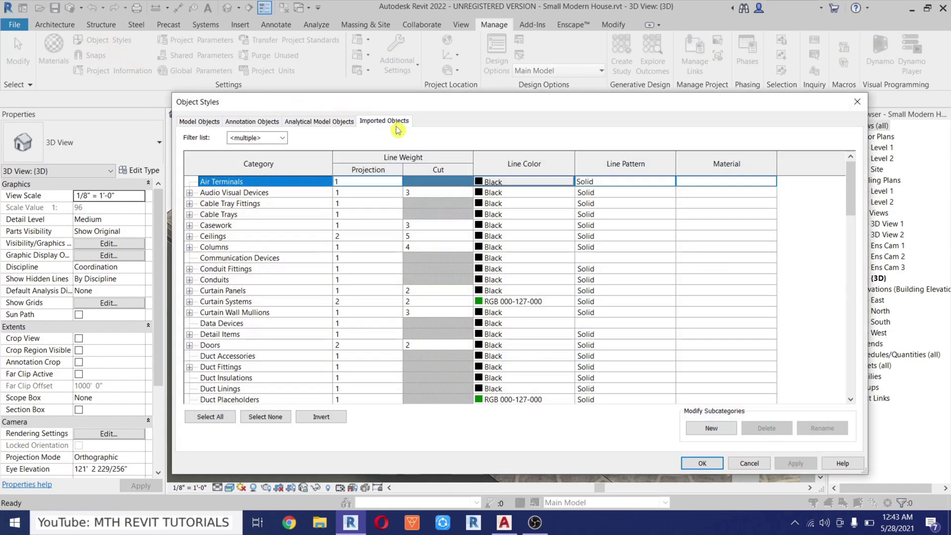
left_click(190, 194)
left_click_drag(284, 111, 266, 55)
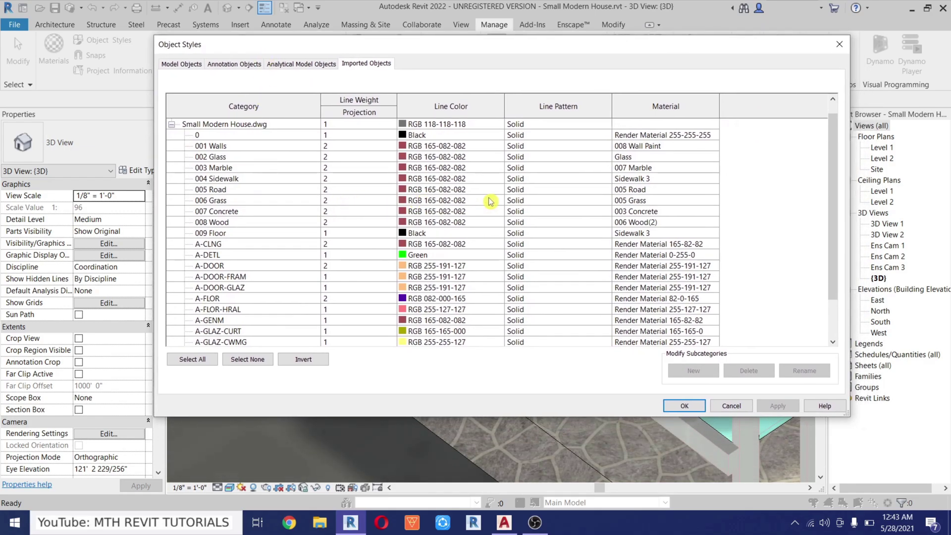
Open the material of the imported layer 006 Grass and duplicate 005 Grass
left_click(715, 201)
left_click(714, 201)
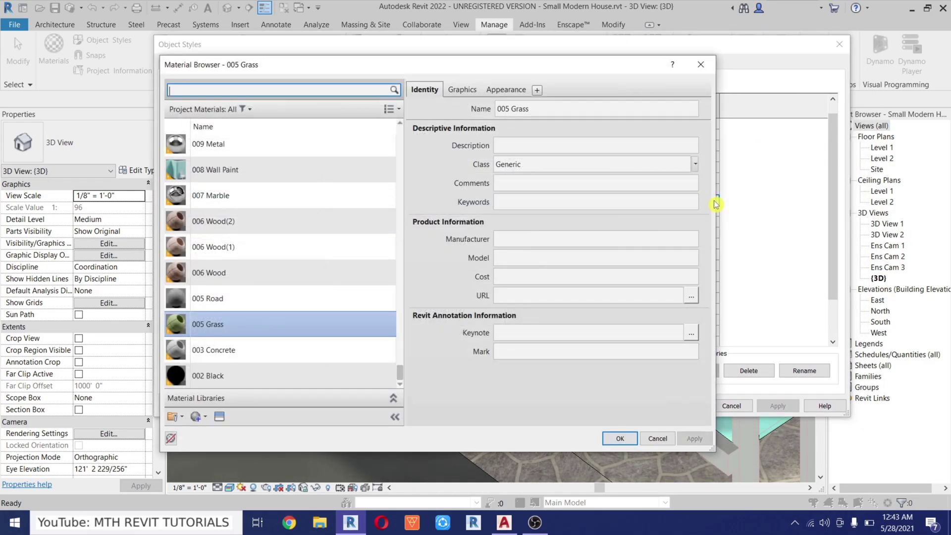
right_click(210, 326)
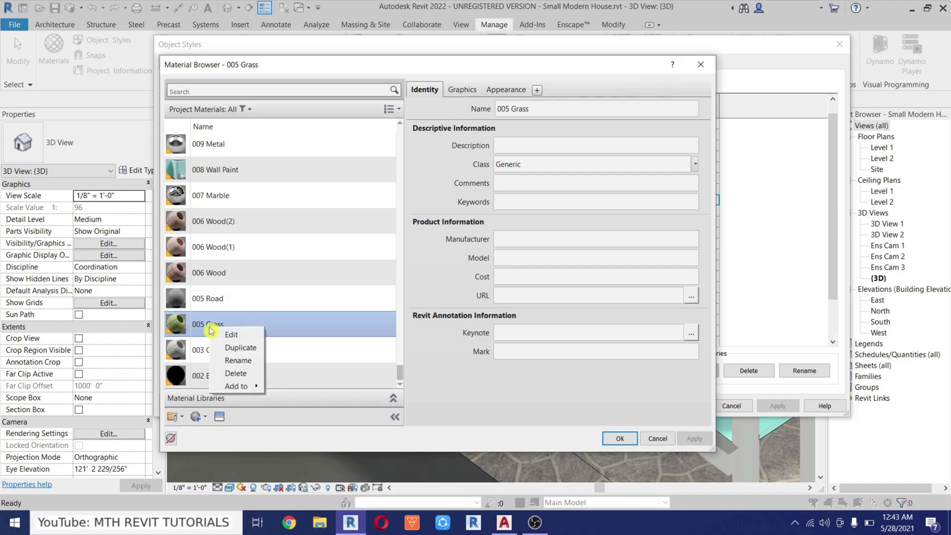
left_click(228, 348)
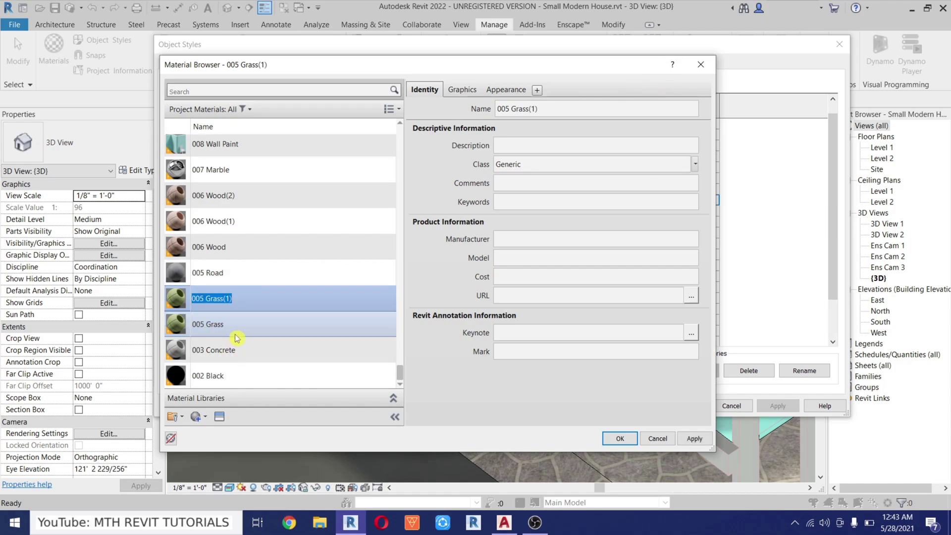
Duplicate the appearance asset of 005 Grass(1), set its Grass_C_Diff.jpg sample width to .6" and confirm the material
left_click(515, 90)
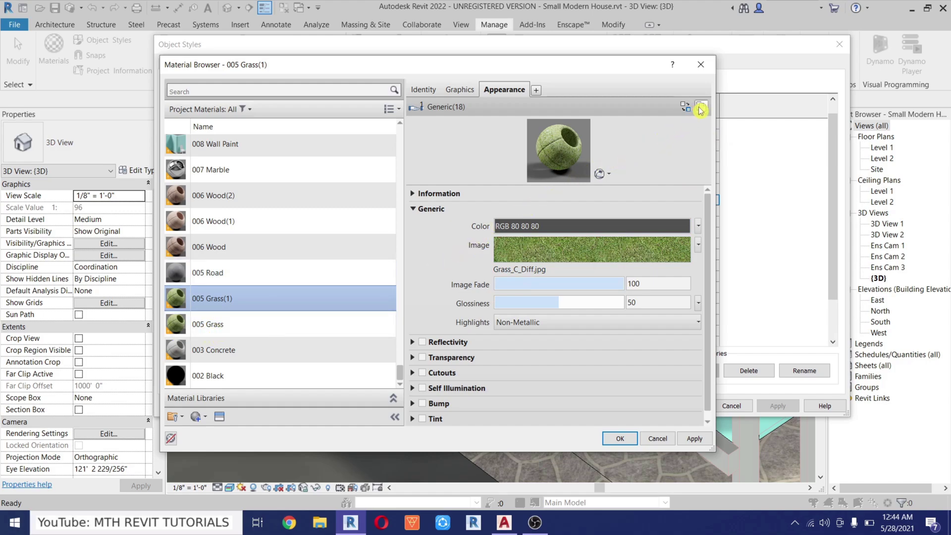
left_click(702, 108)
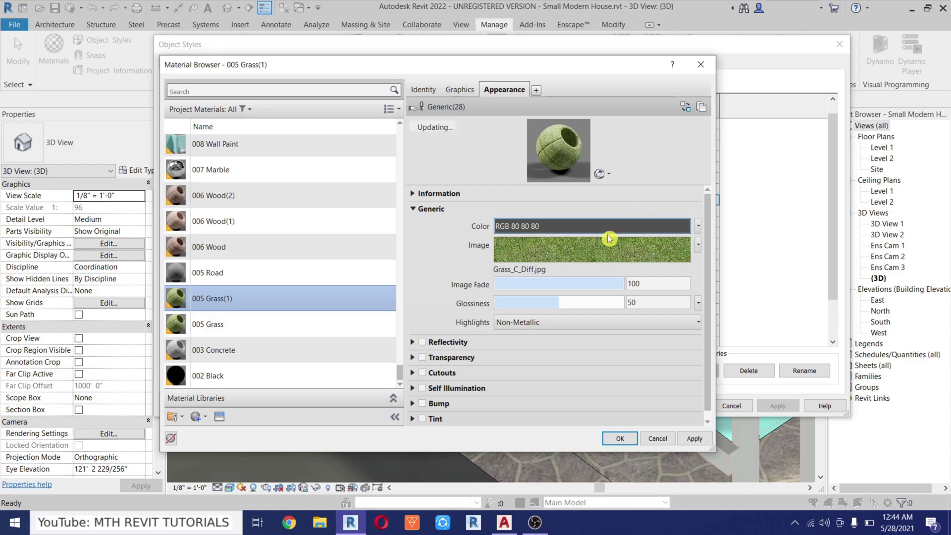
left_click(571, 255)
left_click(573, 398)
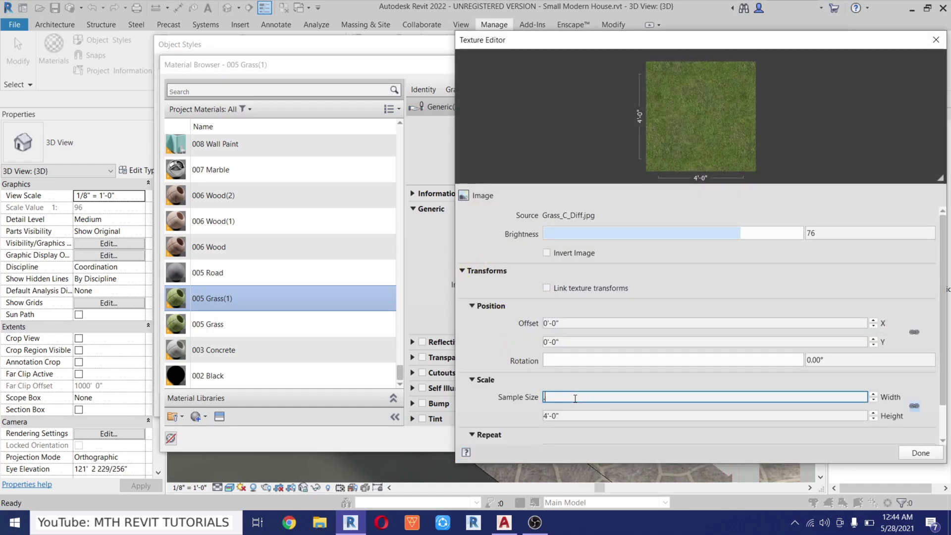
type("6\"")
left_click(921, 452)
left_click(619, 439)
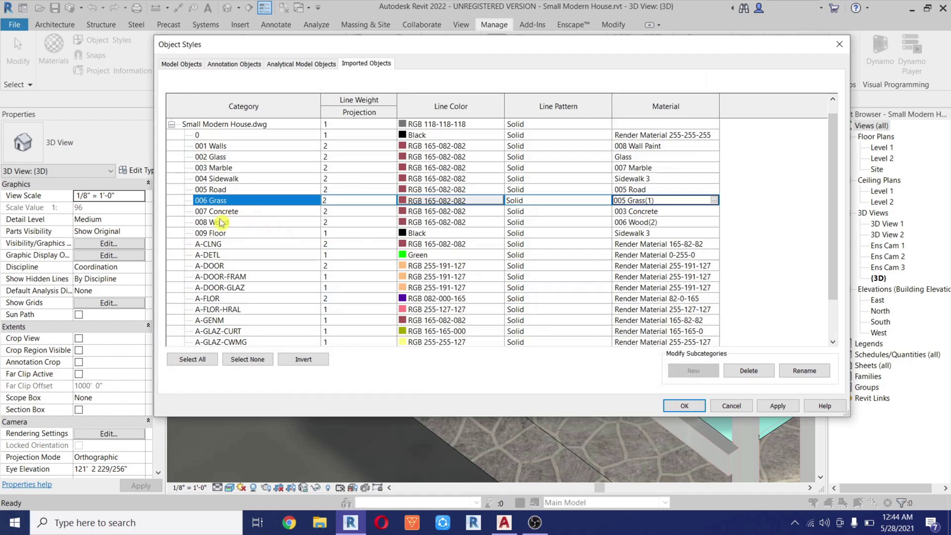
Open the material of the imported layer 004 Sidewalk, duplicate Sidewalk 3 and duplicate the copy's appearance asset
left_click(221, 178)
left_click(703, 179)
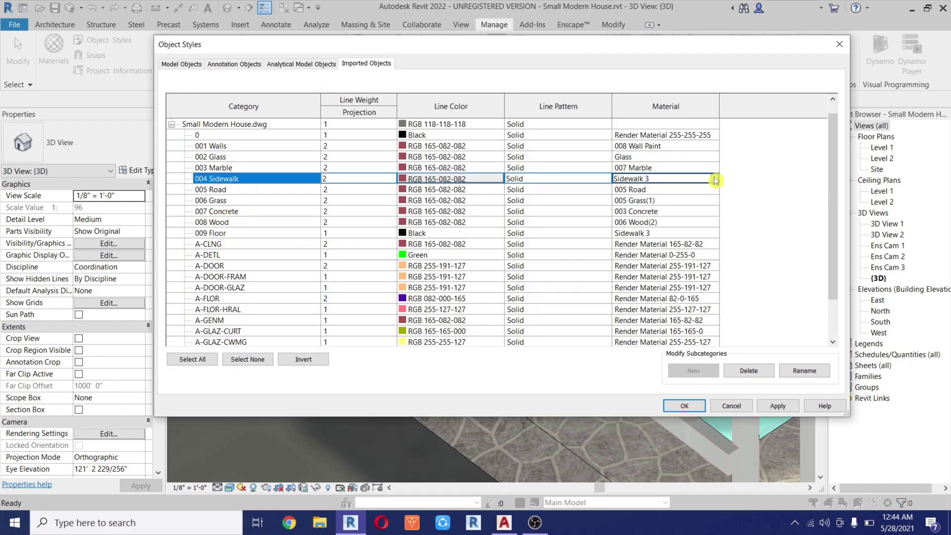
left_click(714, 178)
right_click(210, 258)
left_click(225, 277)
left_click(503, 89)
left_click(700, 107)
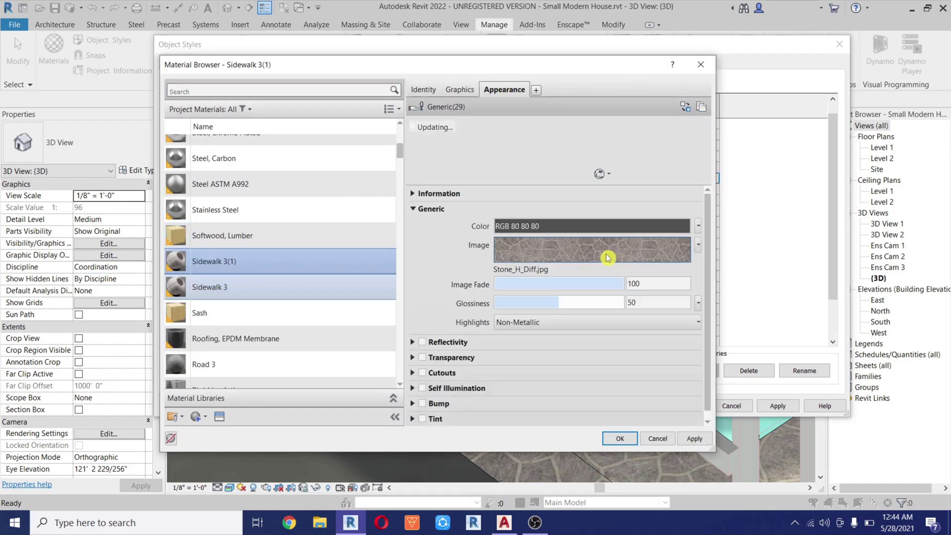
Set the Stone_H_Diff.jpg sample width of Sidewalk 3(1) to .6" and confirm the material
left_click(607, 256)
left_click(585, 396)
type(".6\"")
left_click(915, 453)
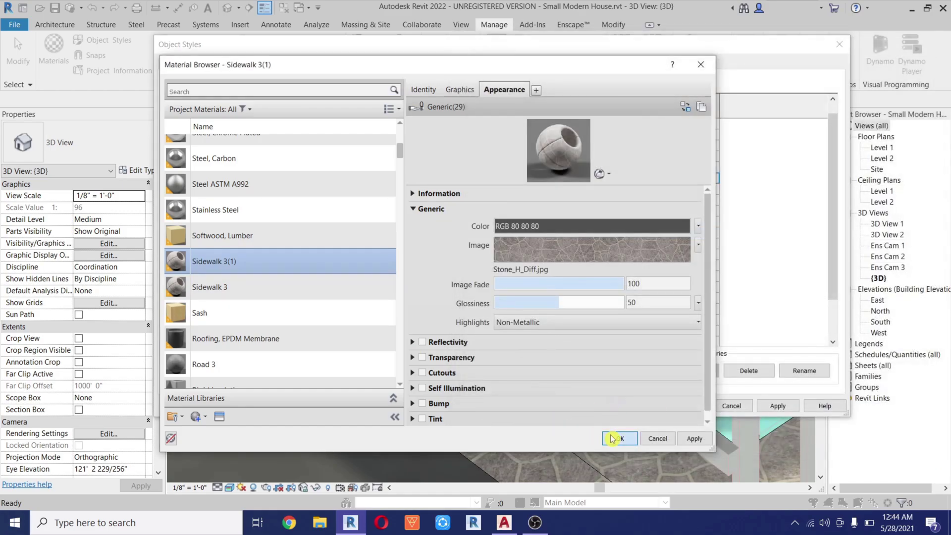
left_click(617, 437)
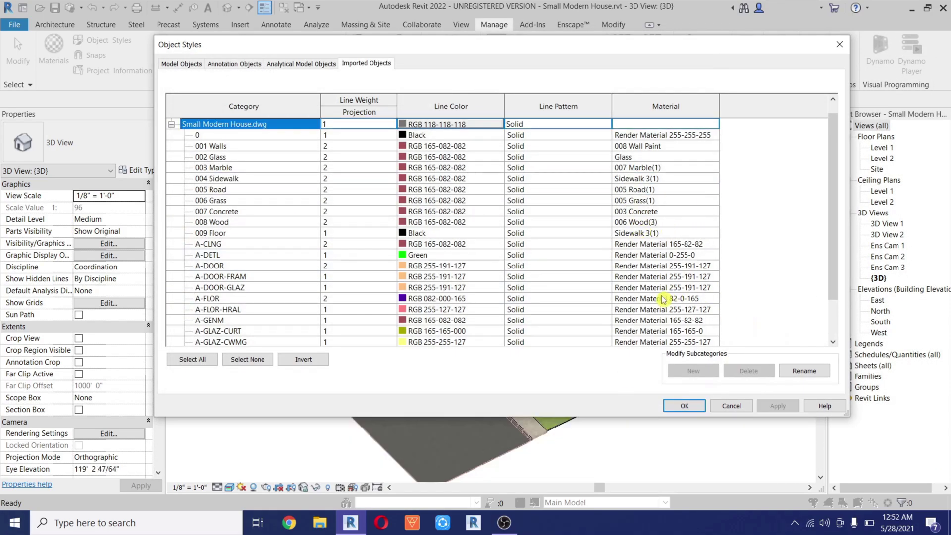
Confirm the object styles and inspect the textures on the imported house model in the 3D view
left_click(683, 407)
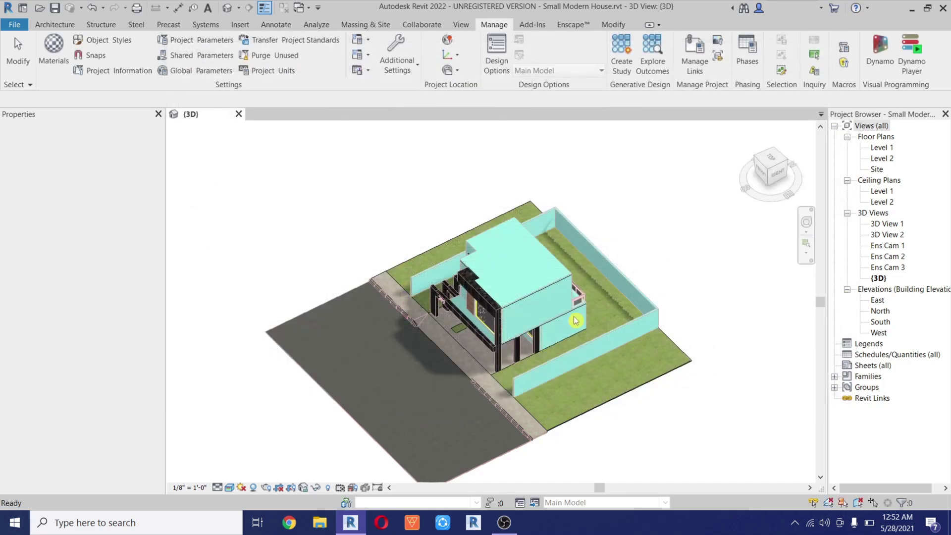
scroll(550, 278, "up", 8)
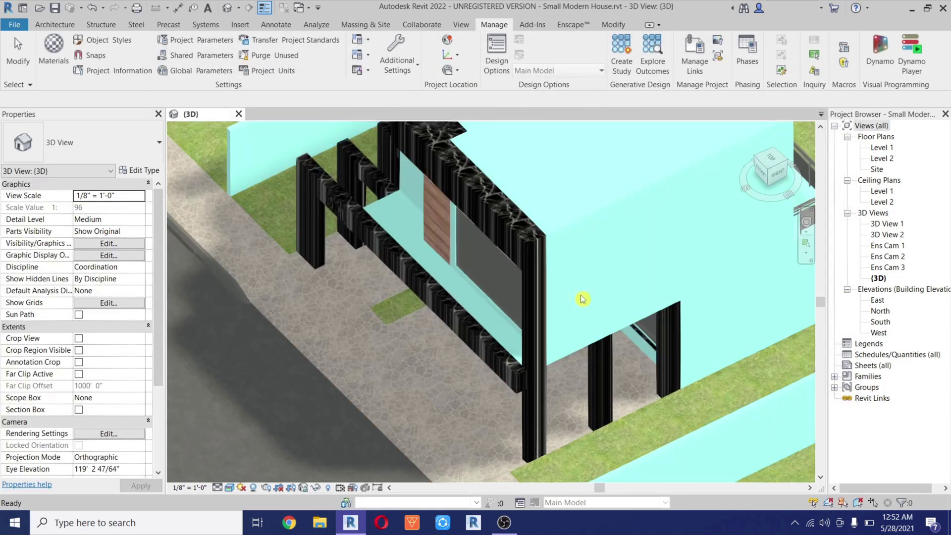
scroll(421, 274, "down", 8)
scroll(391, 366, "up", 15)
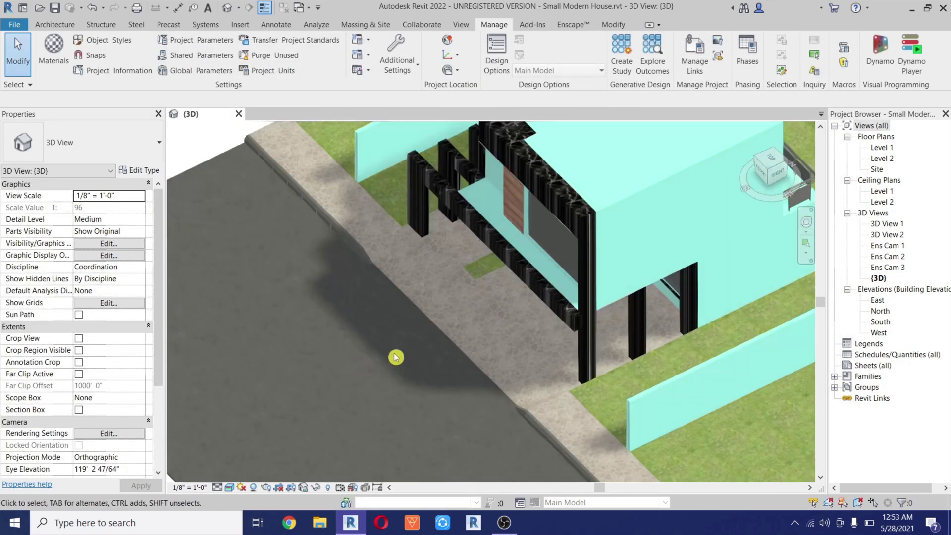
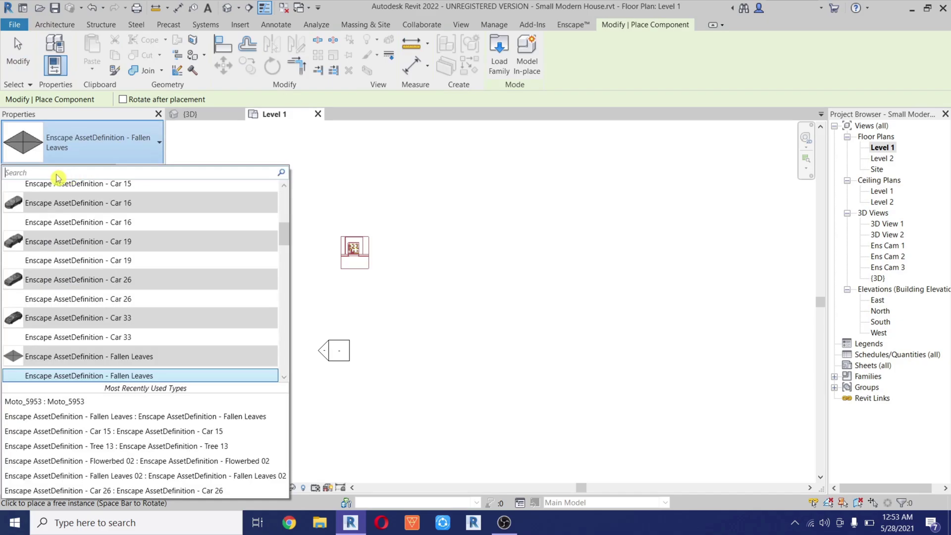
Place a desk component on Level 1 and move the imported house model onto the desk's top in the North elevation
type("desk")
left_click(64, 223)
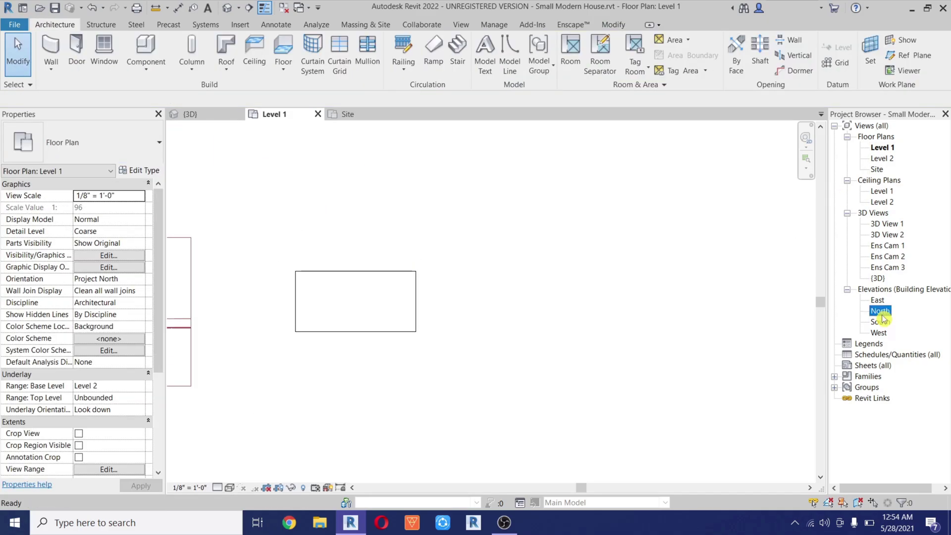
double_click(881, 311)
scroll(268, 329, "up", 7)
left_click_drag(665, 384, 382, 273)
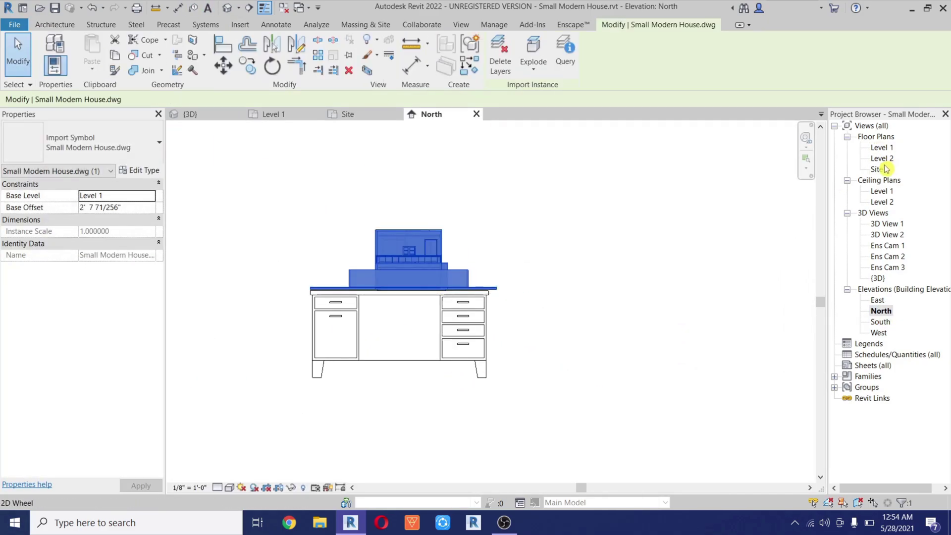
left_click(697, 451)
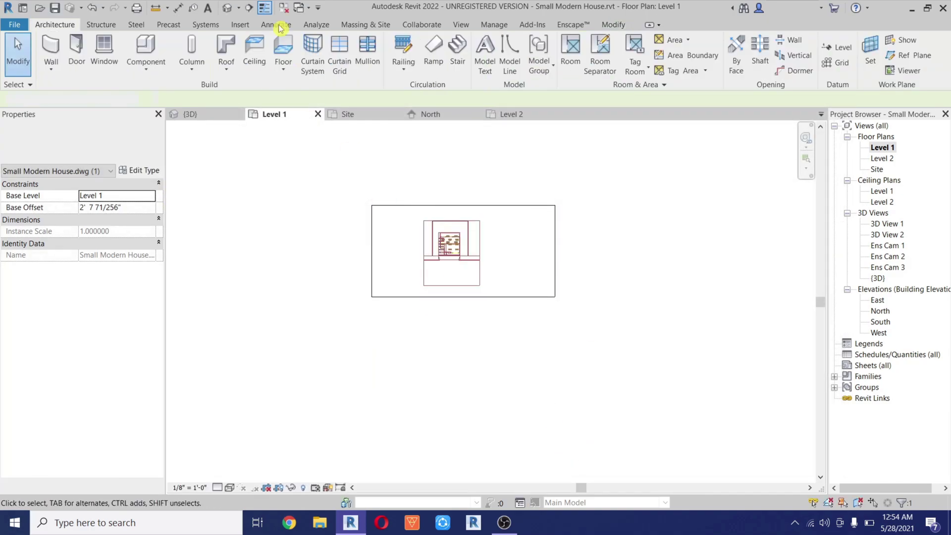
left_click(229, 8)
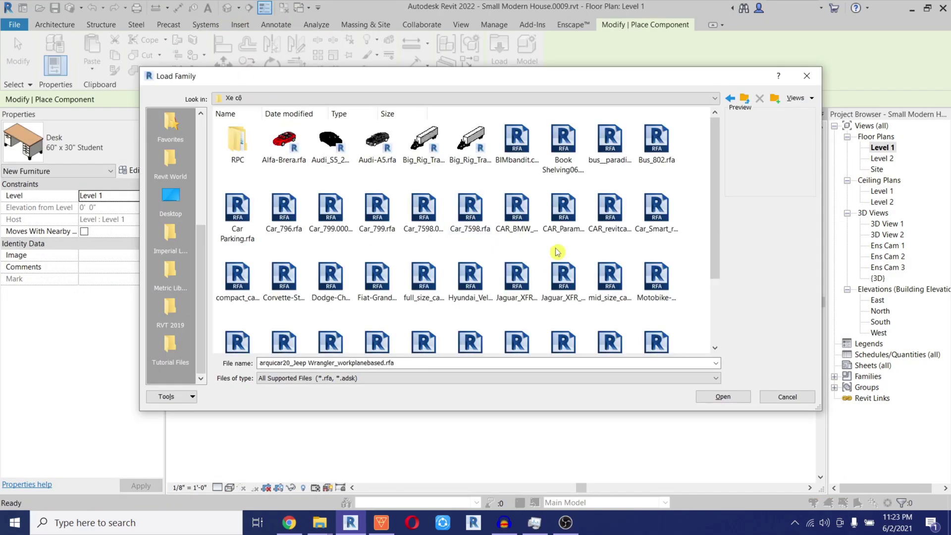
Load the Renault-Megane car family from the Xe cộ folder and place it near the desk in the Level 1 plan
scroll(601, 259, "down", 2)
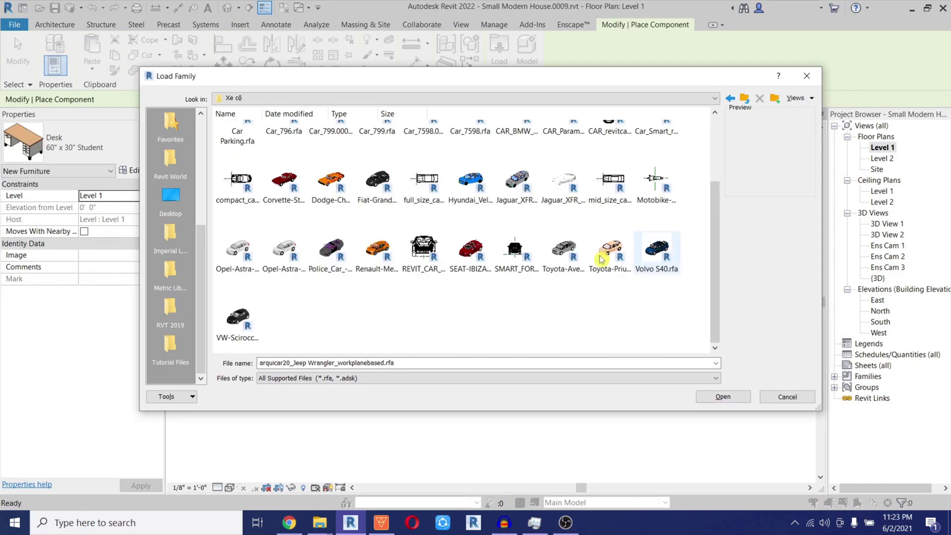
left_click(703, 397)
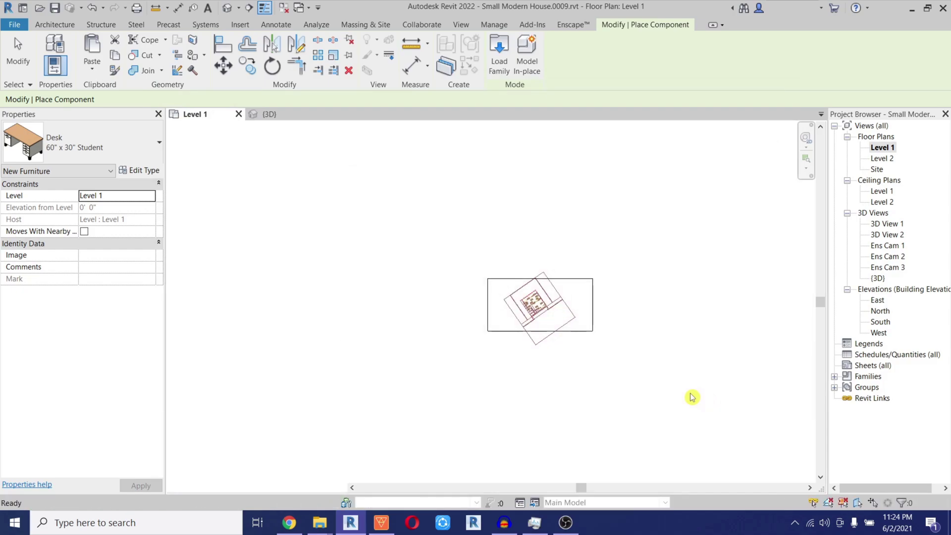
scroll(600, 346, "down", 2)
scroll(583, 347, "up", 1)
key("space")
left_click(556, 352)
key("Escape")
scroll(585, 351, "up", 3)
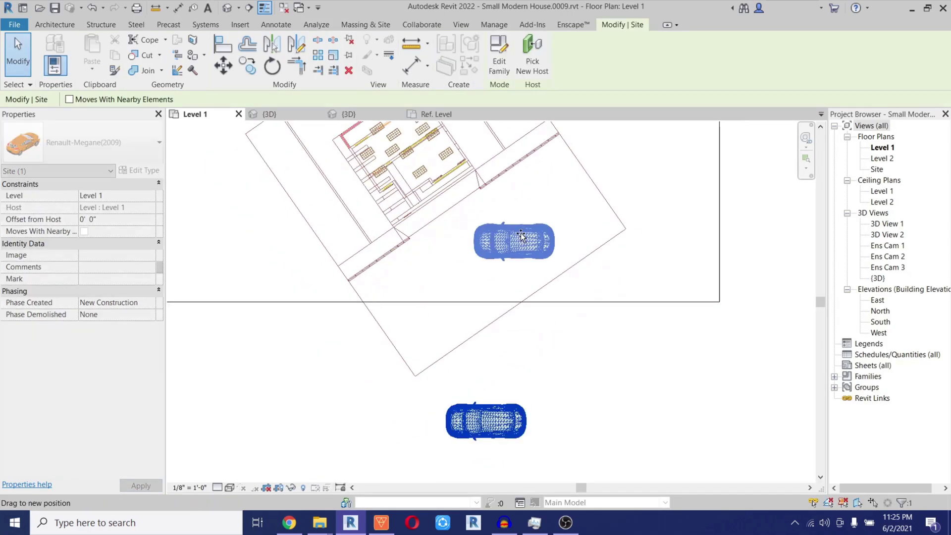
Position the car parallel to the model's road in the Level 1 plan and raise it to the house model on the desk
left_click_drag(521, 236, 521, 236)
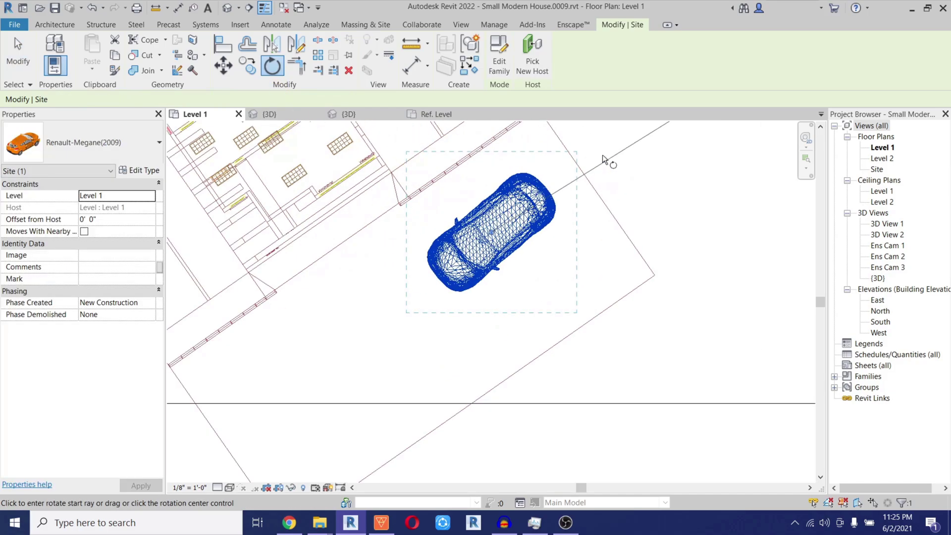
key("Escape")
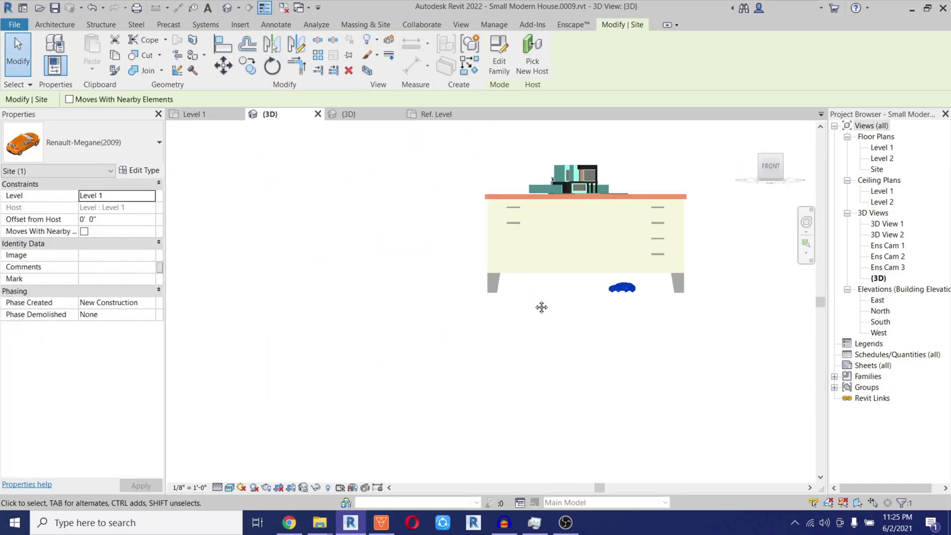
middle_click_drag(541, 307, 433, 397)
scroll(433, 398, "up", 2)
left_click_drag(556, 366, 555, 245)
scroll(521, 199, "up", 7)
scroll(654, 317, "up", 2)
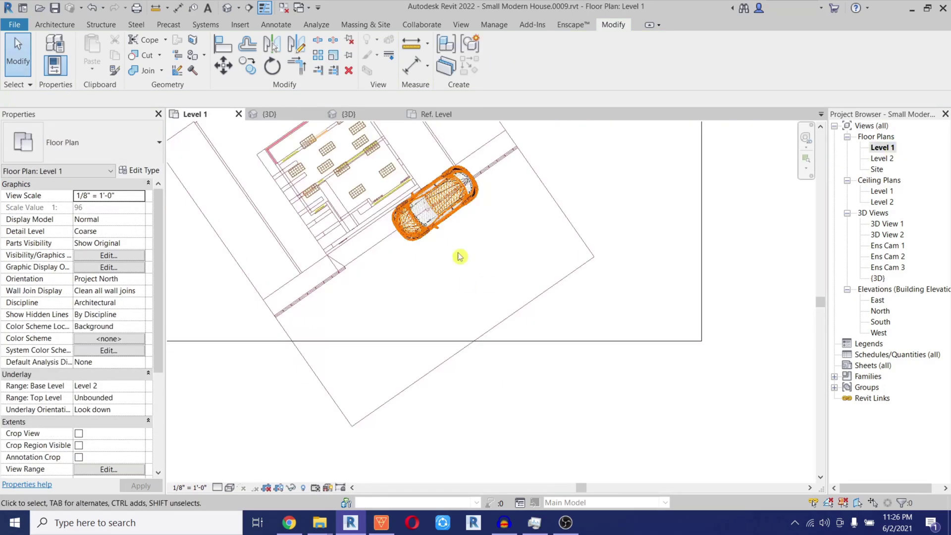
left_click(449, 220)
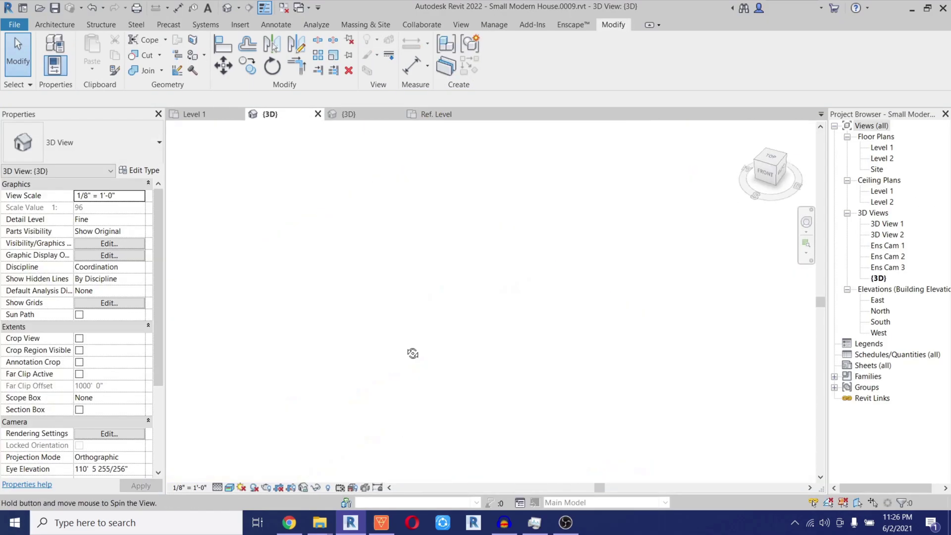
Inspect the scaled house model and the car on the desk from several angles in the 3D view
middle_click_drag(412, 353, 444, 295, "shift")
middle_click(444, 295)
middle_click(443, 295)
scroll(411, 238, "up", 3)
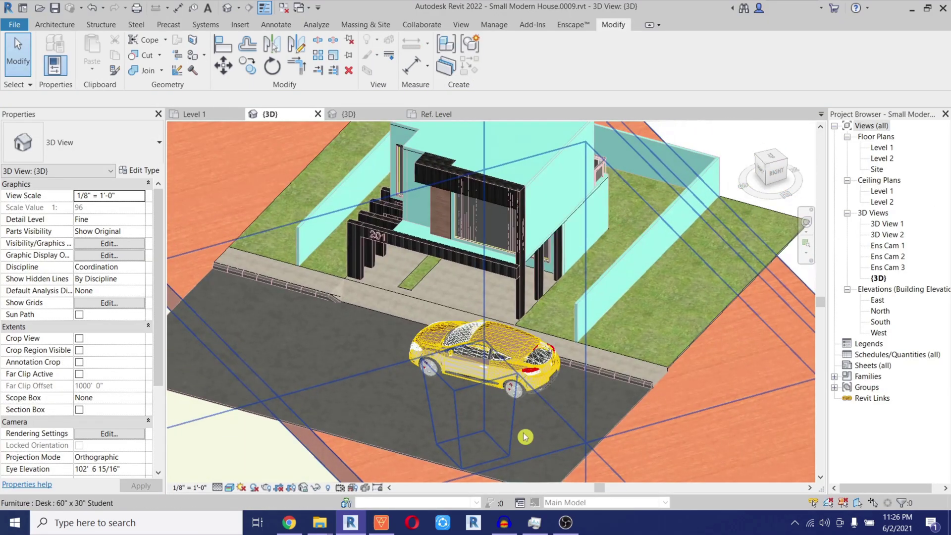
scroll(416, 240, "down", 2)
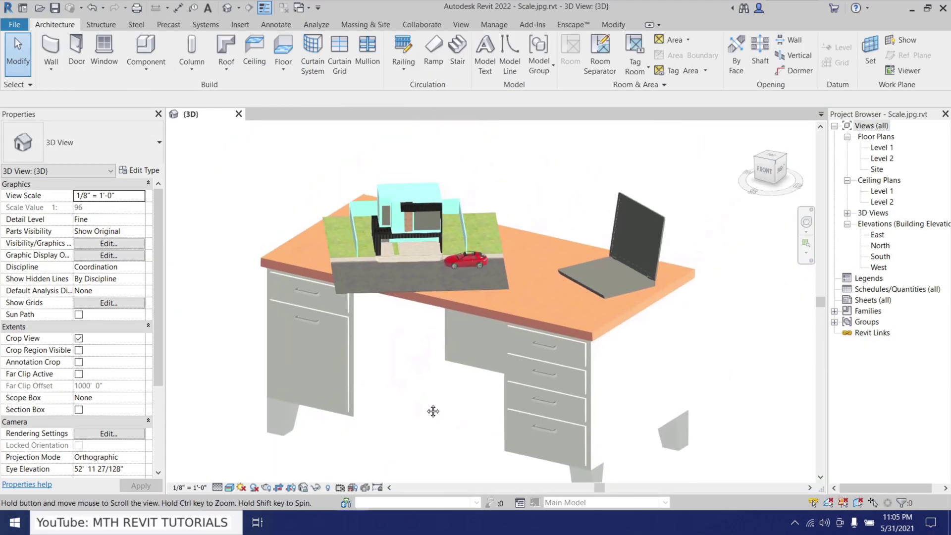
middle_click_drag(433, 410, 467, 450, "shift")
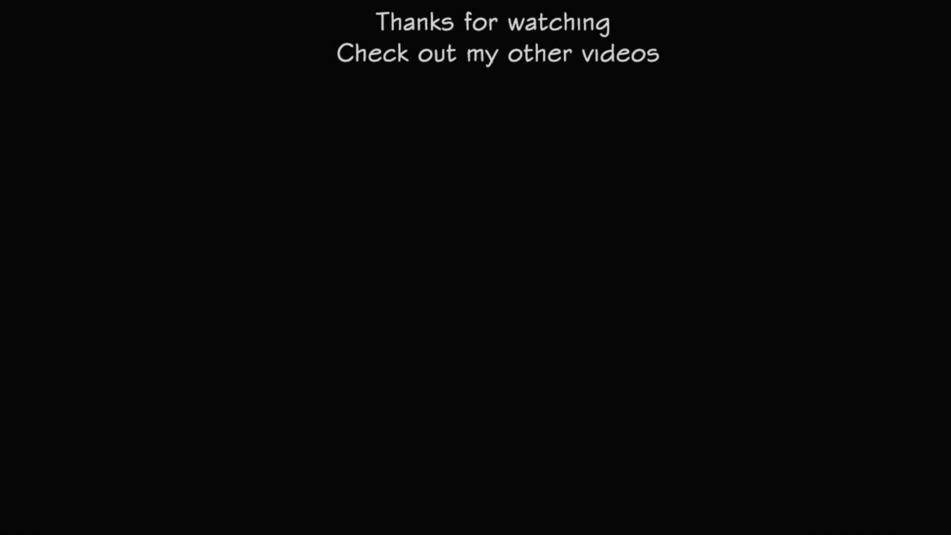